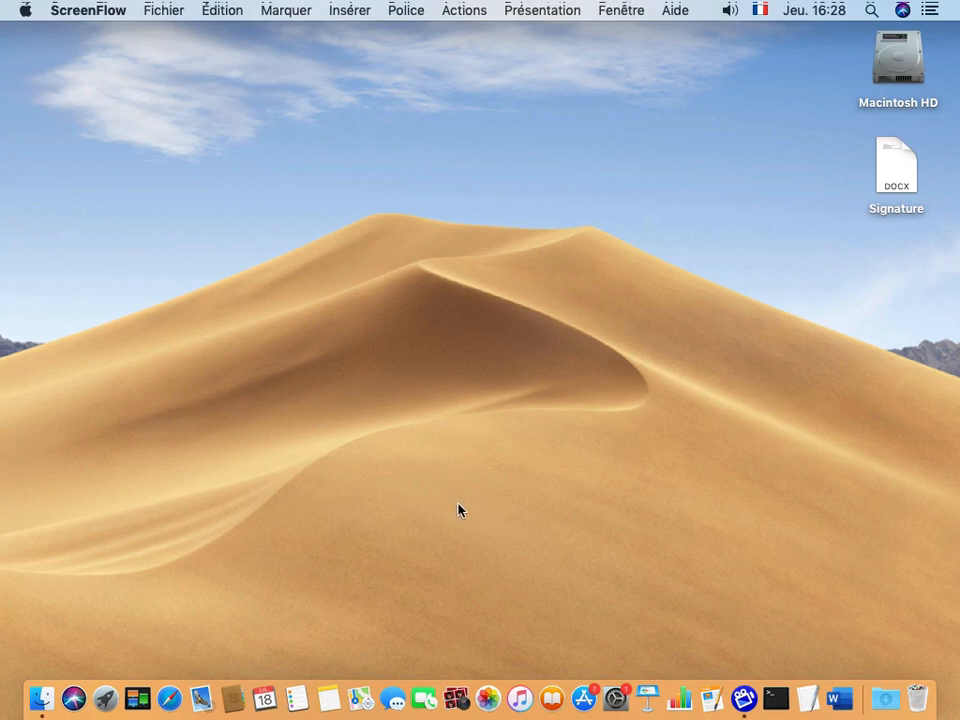
Insert Signature n°1 into a new Mail message to check it, then discard the draft and quit Mail.
{"action": "left_click", "coordinate": [199, 700]}
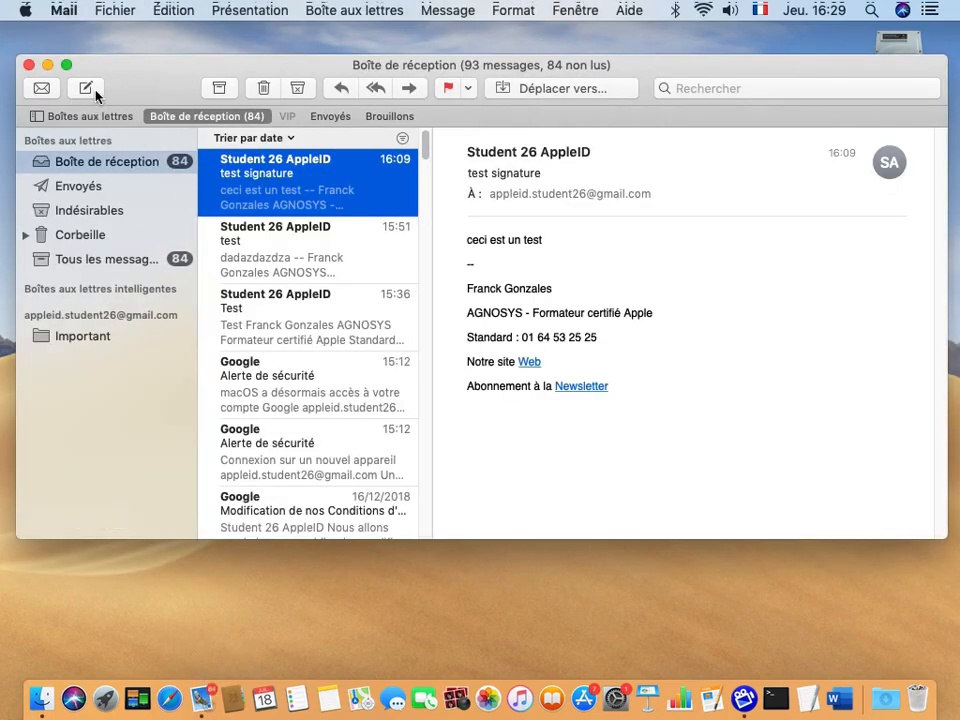
{"action": "left_click", "coordinate": [86, 89]}
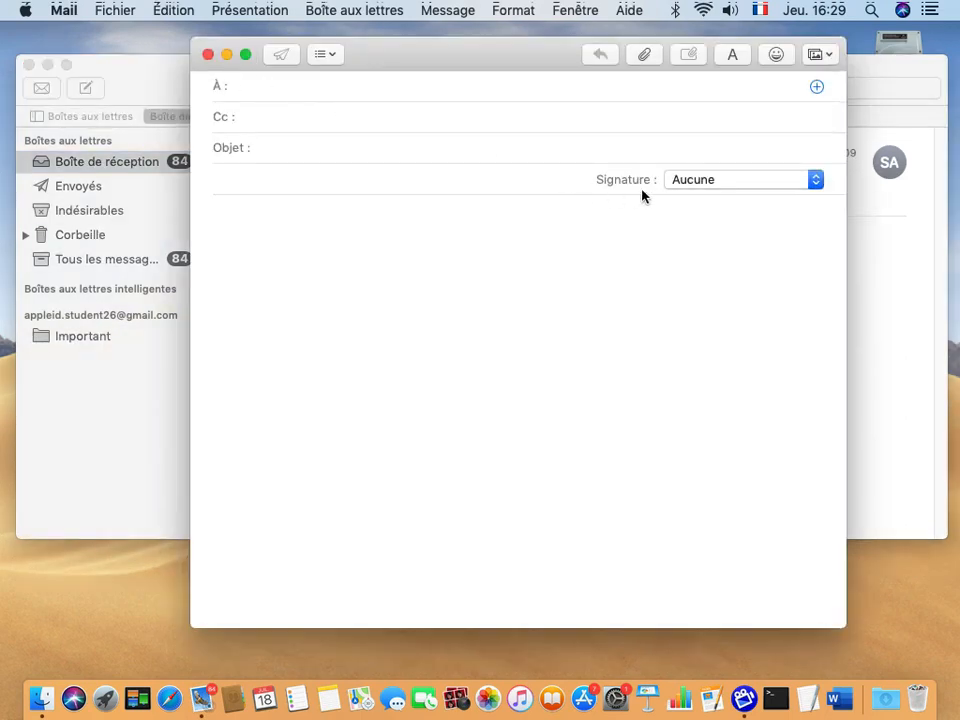
{"action": "left_click", "coordinate": [690, 180]}
{"action": "left_click", "coordinate": [694, 210]}
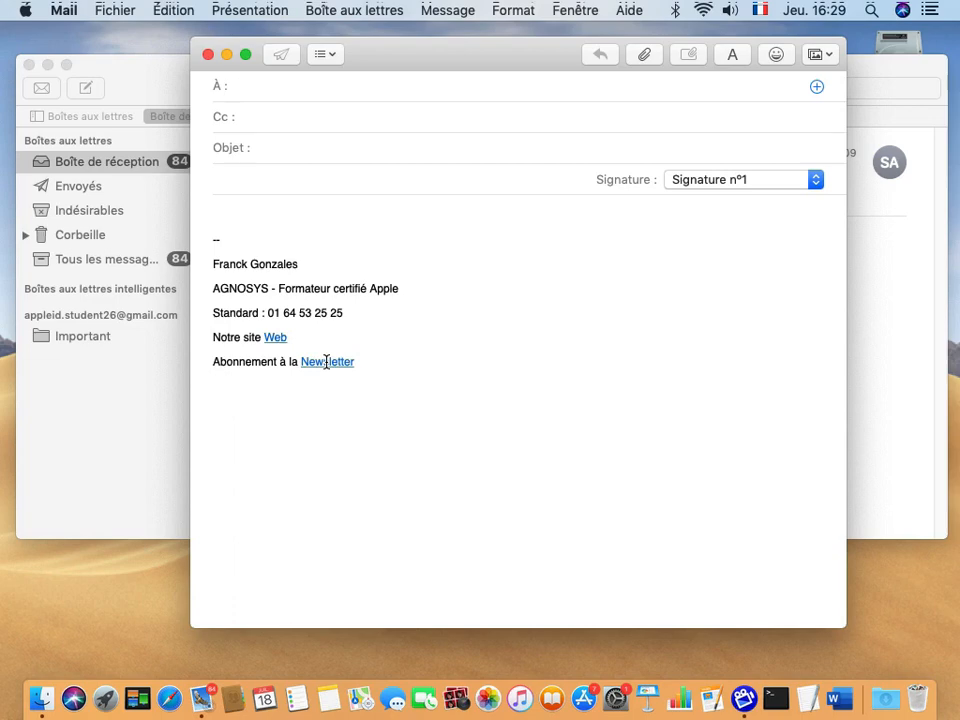
{"action": "left_click", "coordinate": [208, 54]}
{"action": "left_click", "coordinate": [424, 177]}
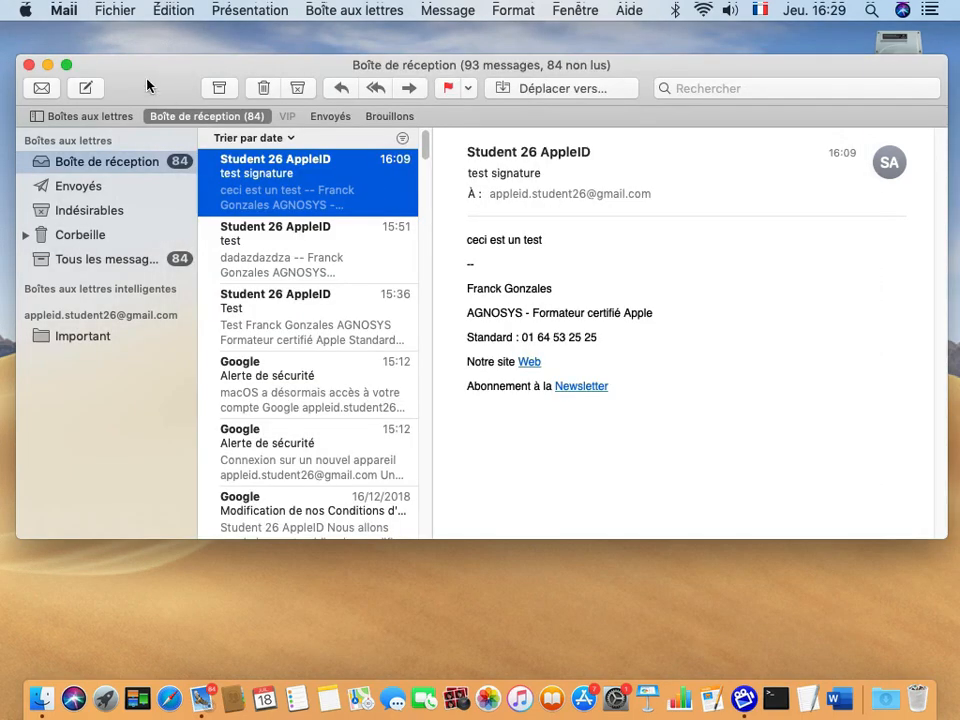
{"action": "left_click", "coordinate": [63, 10]}
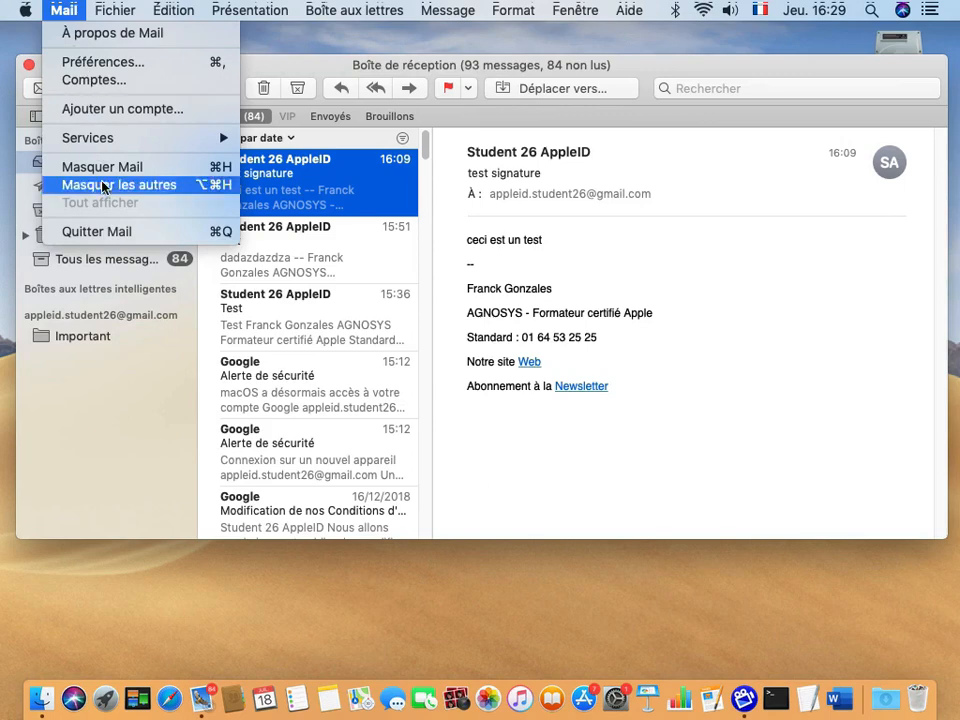
{"action": "left_click", "coordinate": [120, 232]}
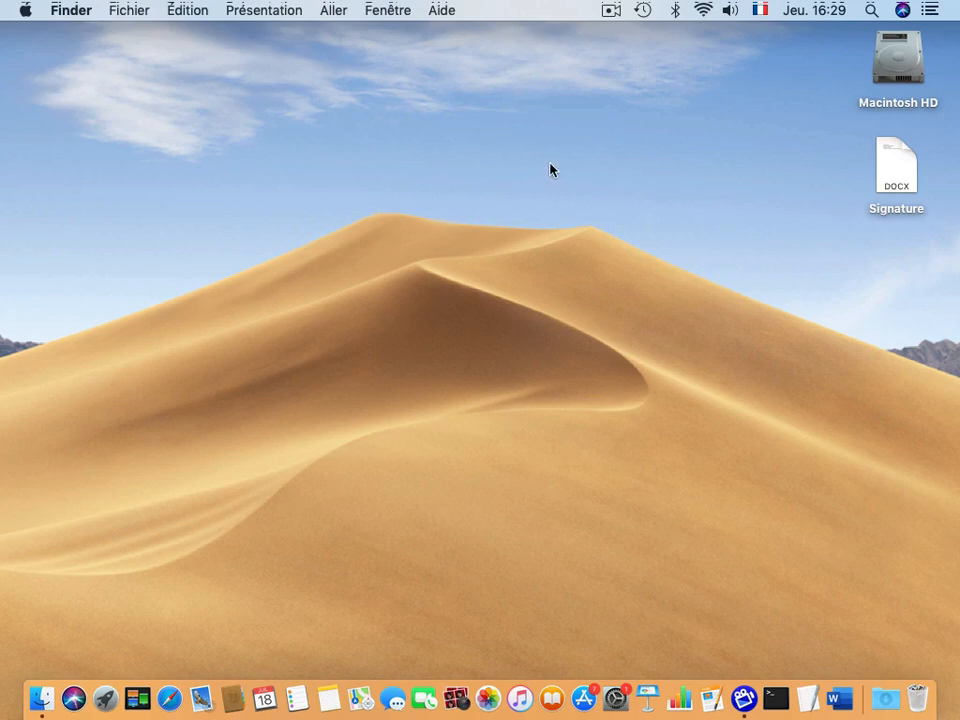
Open Signature.docx in Word and add ' - ' after AGNOSYS.
{"action": "left_click", "coordinate": [888, 173]}
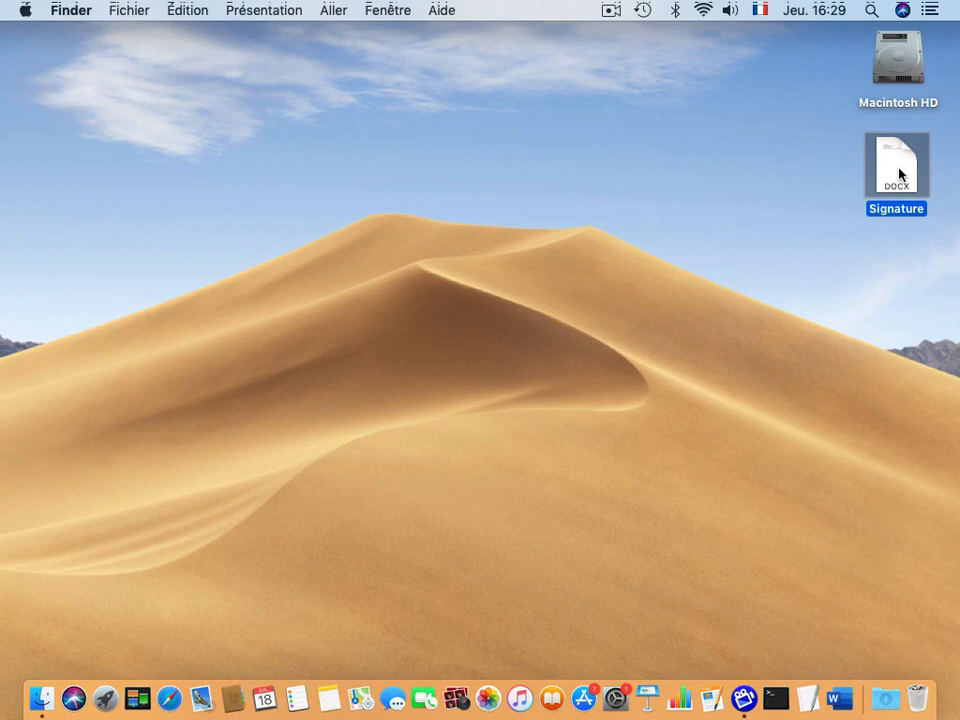
{"action": "double_click", "coordinate": [899, 174]}
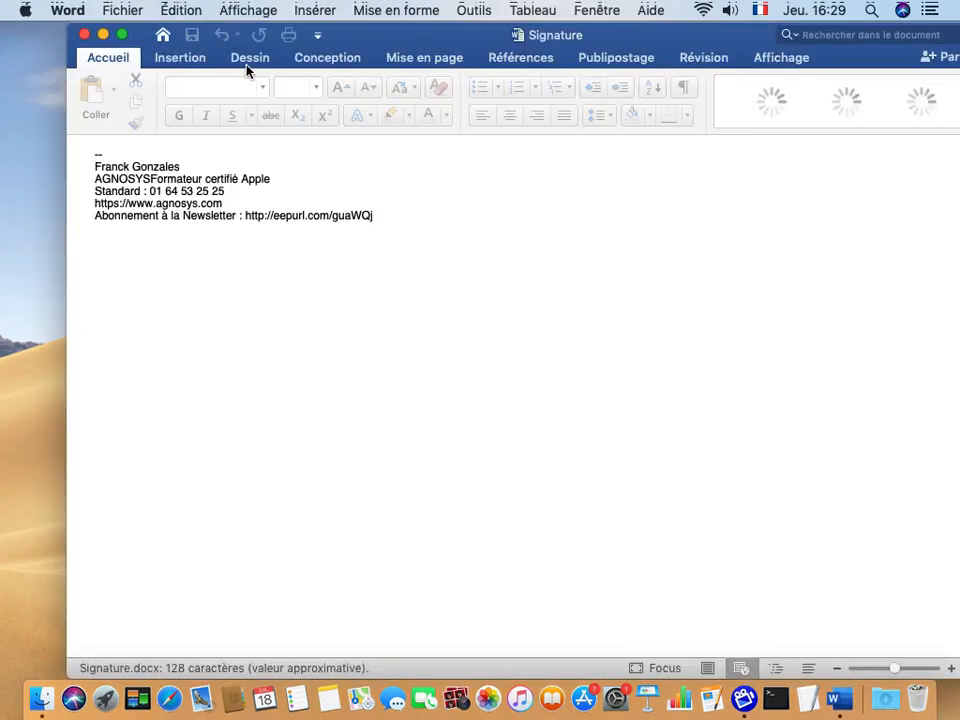
{"action": "left_click_drag", "start_coordinate": [352, 40], "coordinate": [375, 45]}
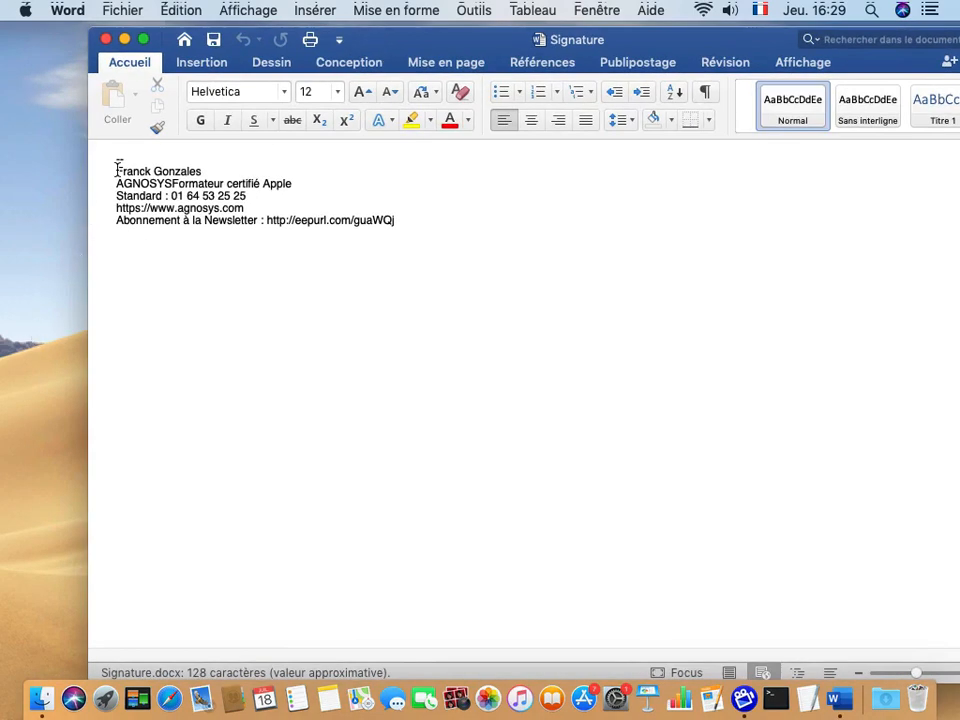
{"action": "left_click_drag", "start_coordinate": [117, 171], "coordinate": [206, 171]}
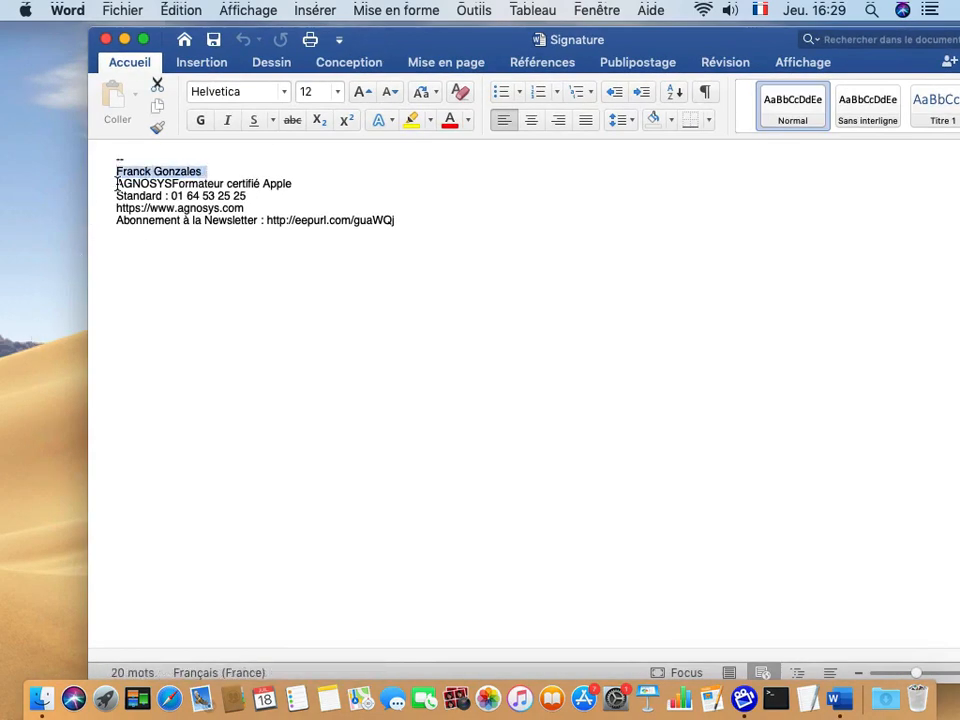
{"action": "left_click", "coordinate": [172, 184]}
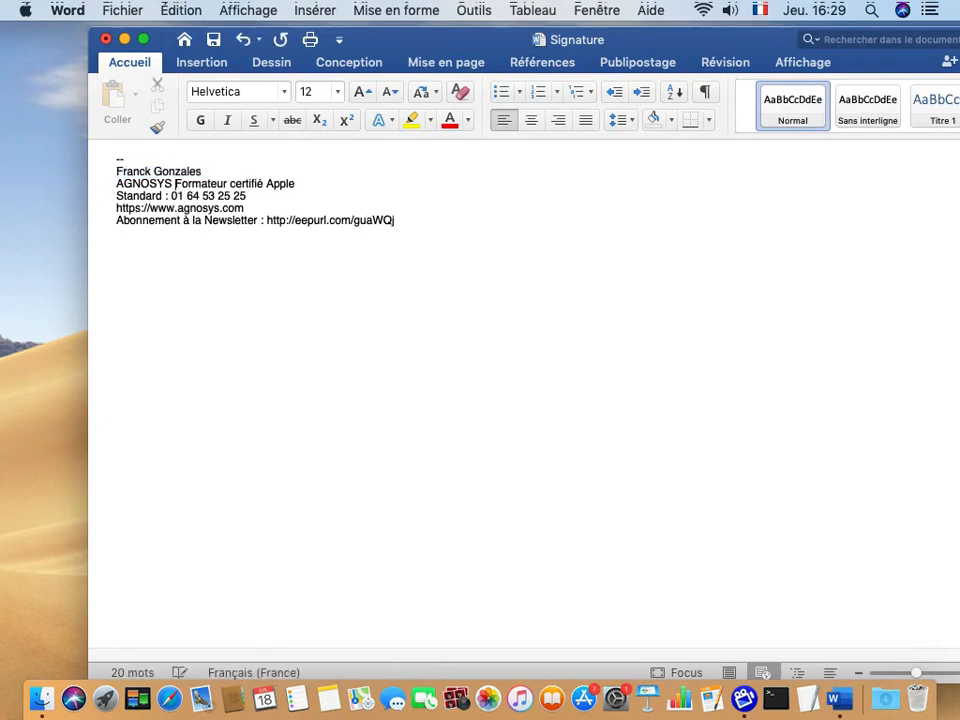
{"action": "type", "text": "-"}
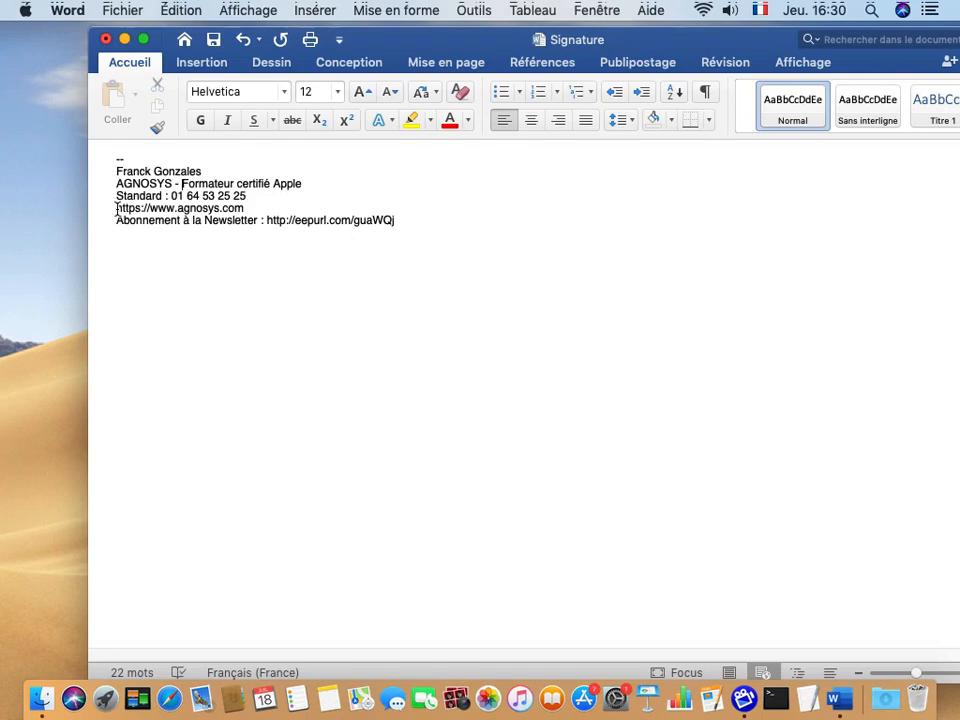
Copy the website URL line with Édition › Copier, then delete it.
{"action": "left_click_drag", "start_coordinate": [117, 208], "coordinate": [246, 209]}
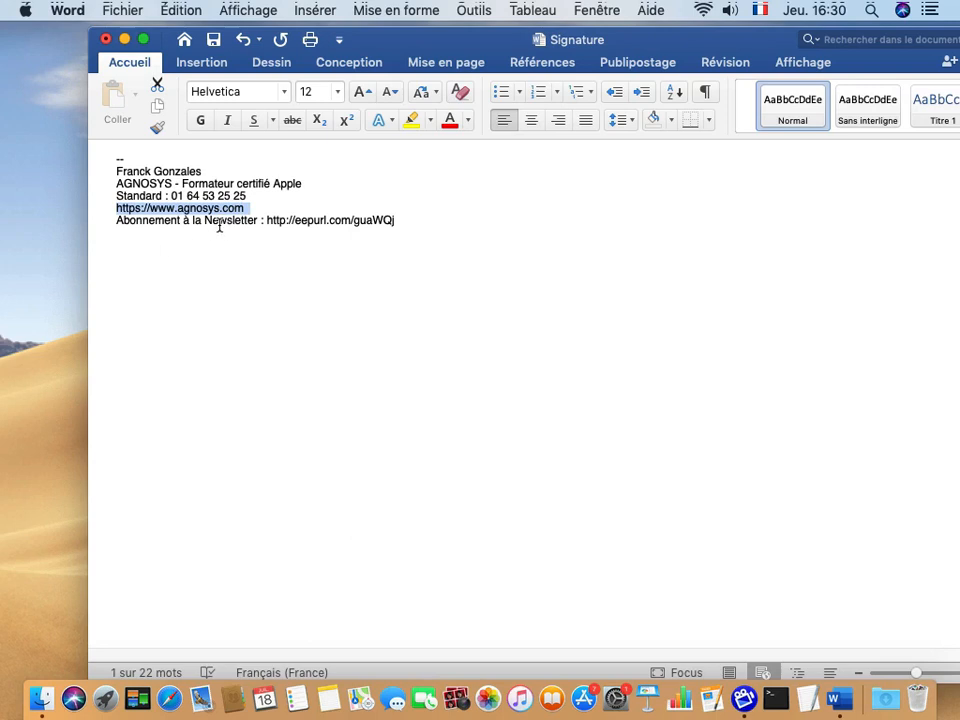
{"action": "left_click", "coordinate": [117, 210]}
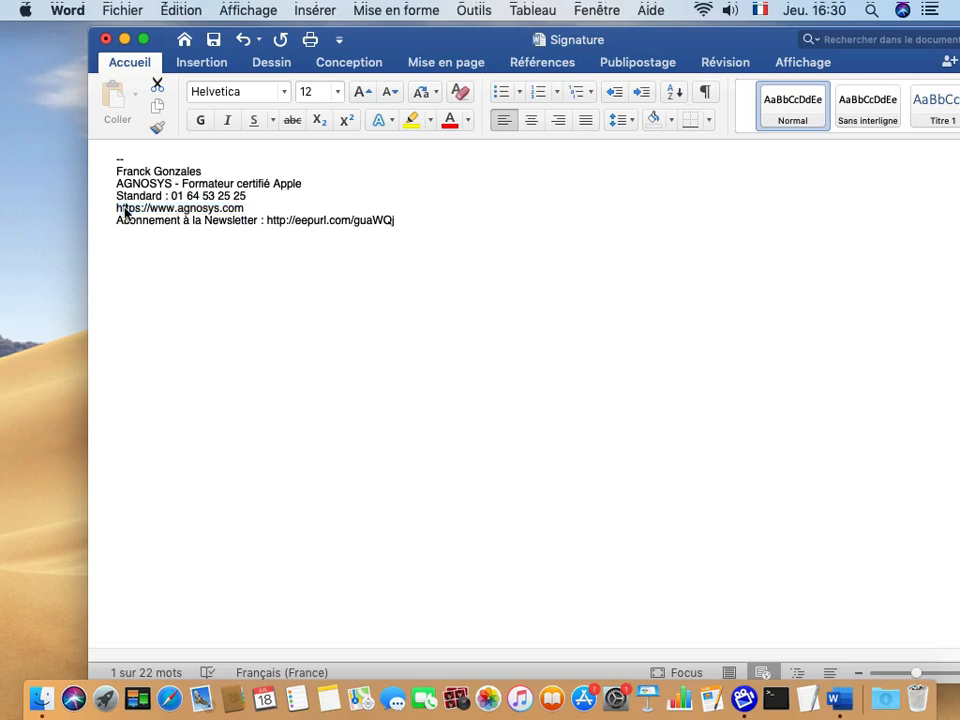
{"action": "left_click_drag", "start_coordinate": [117, 210], "coordinate": [246, 210]}
{"action": "key", "text": "cmd+c"}
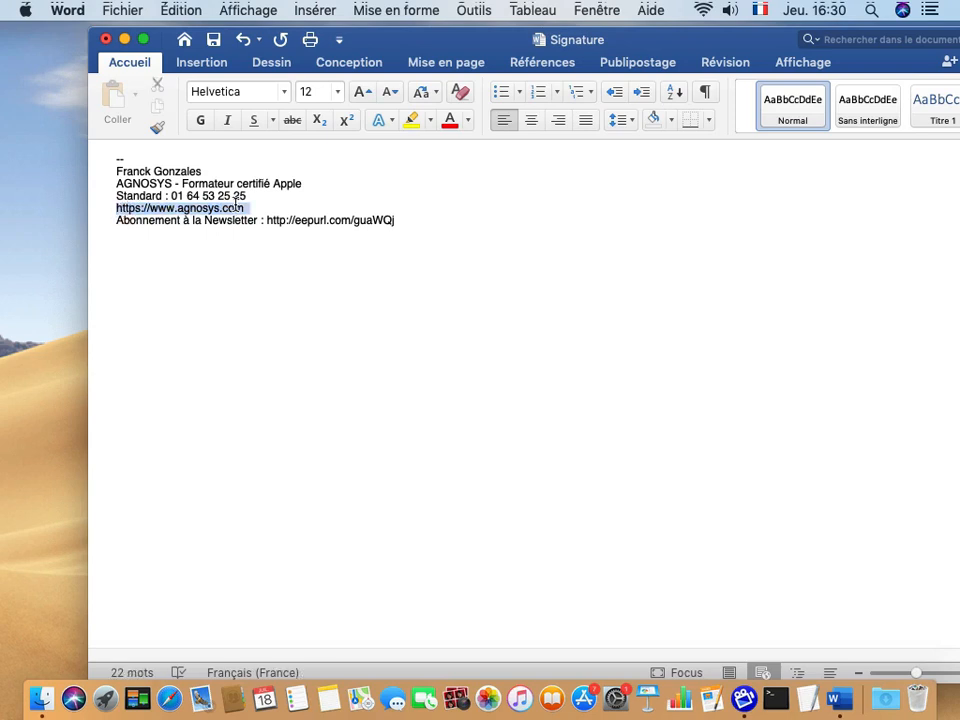
{"action": "left_click", "coordinate": [172, 9]}
{"action": "left_click", "coordinate": [182, 97]}
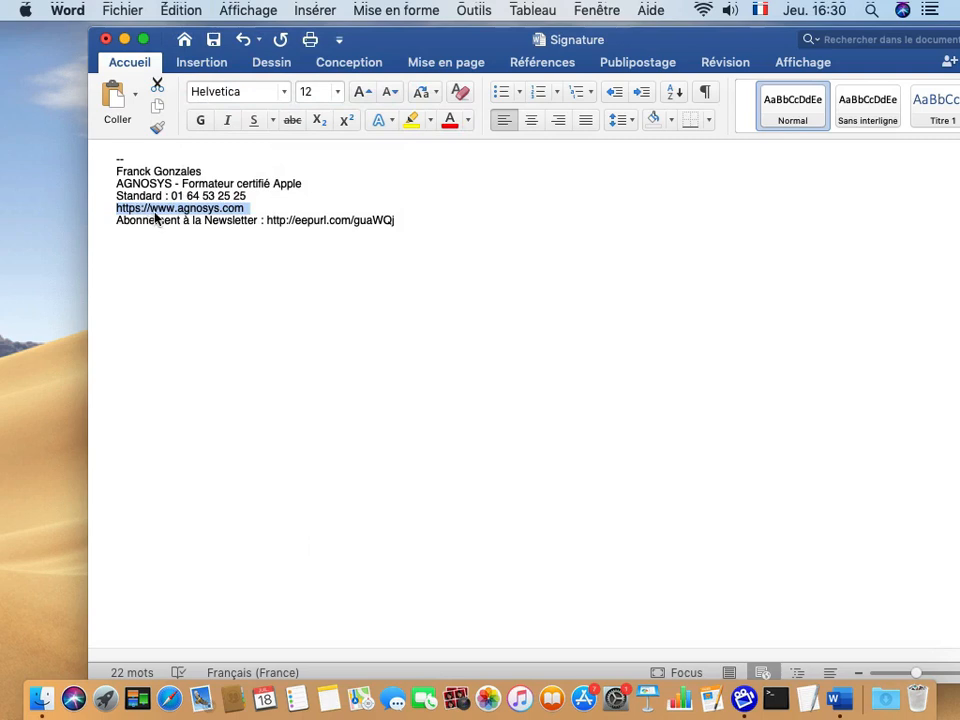
{"action": "key", "text": "BackSpace"}
{"action": "key", "text": "Return"}
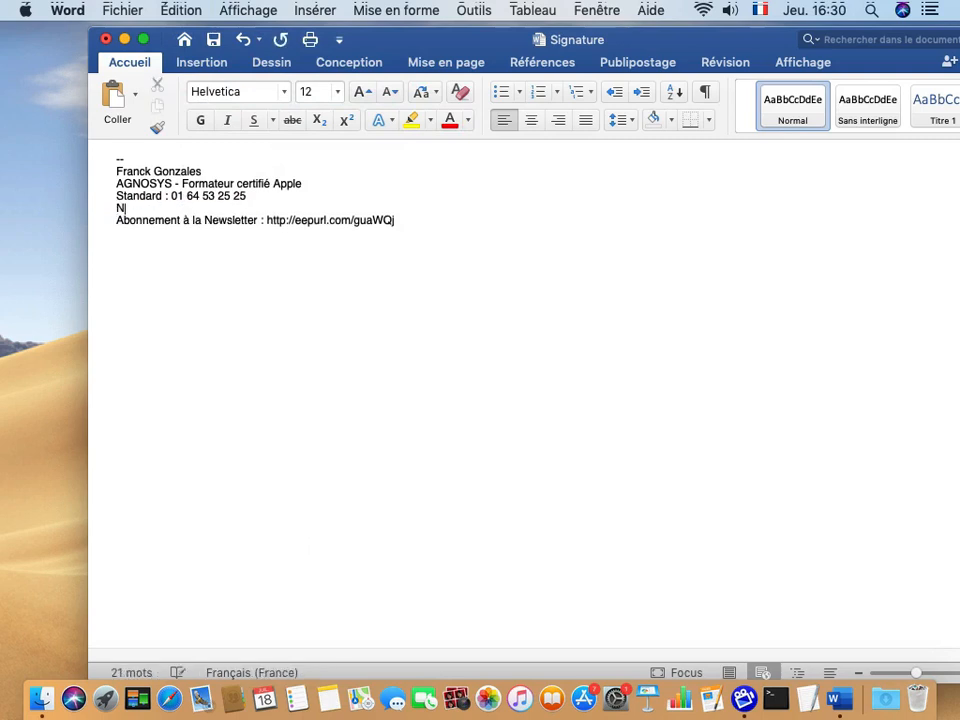
{"action": "type", "text": "Notre s"}
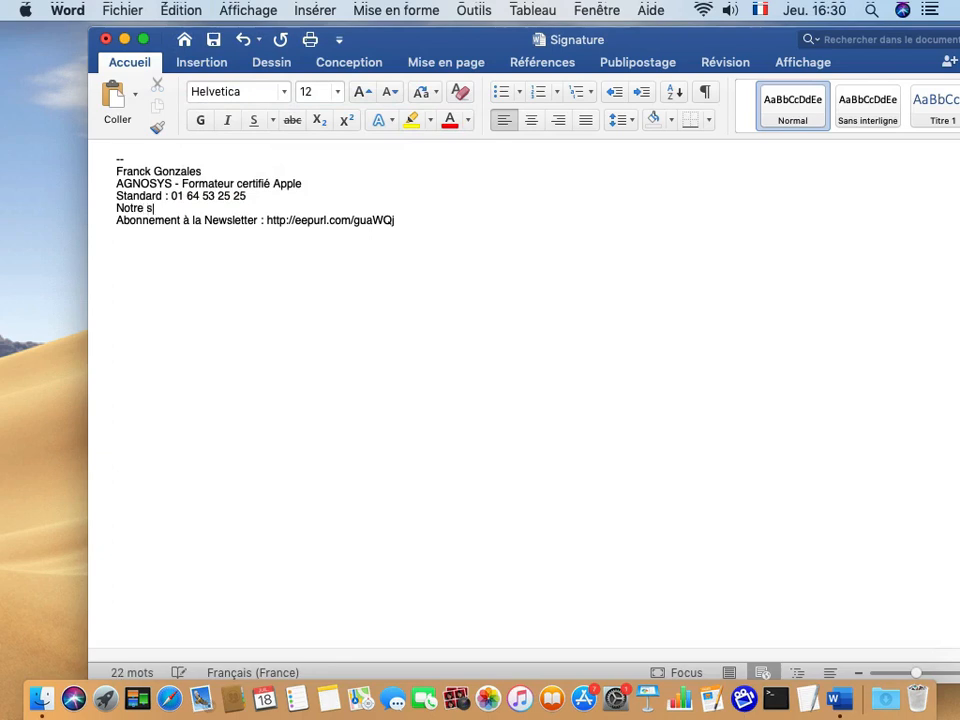
{"action": "type", "text": "ite Web"}
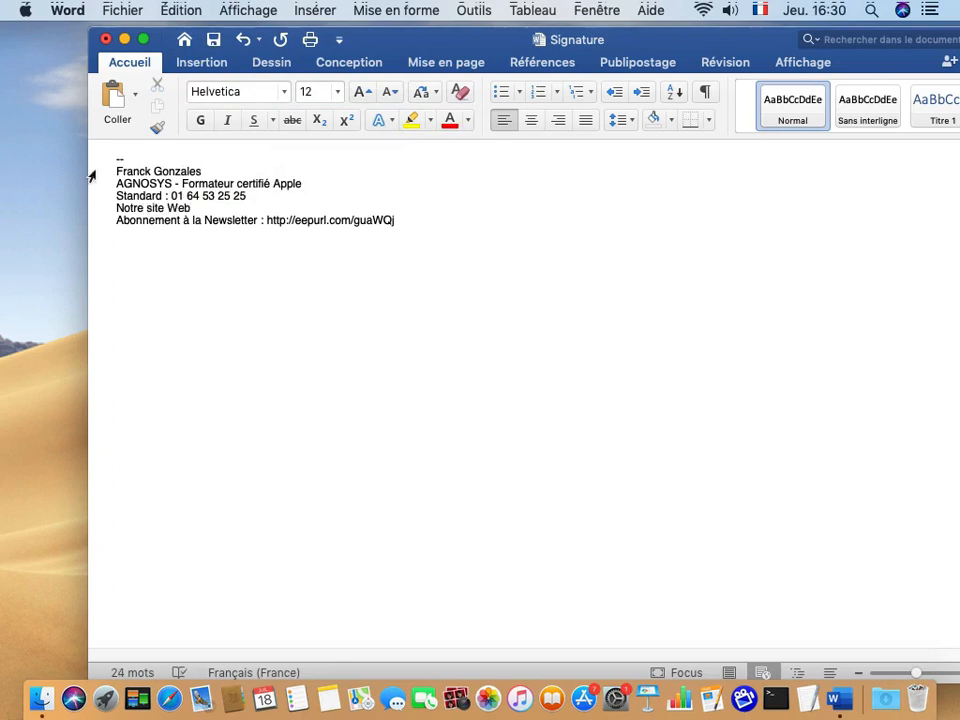
{"action": "double_click", "coordinate": [180, 209]}
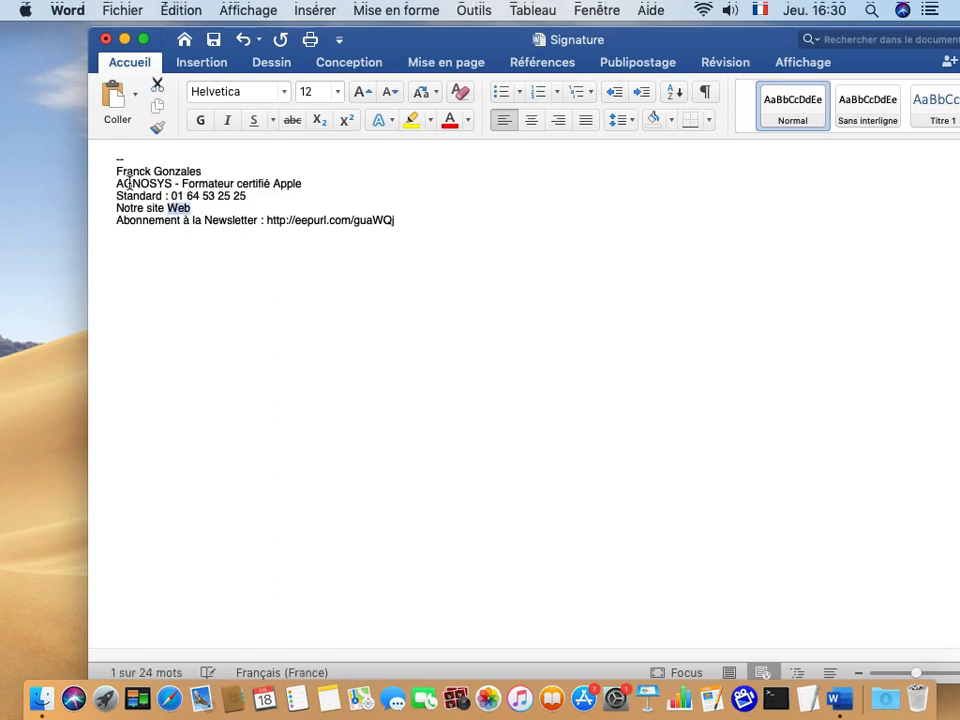
{"action": "right_click", "coordinate": [180, 210]}
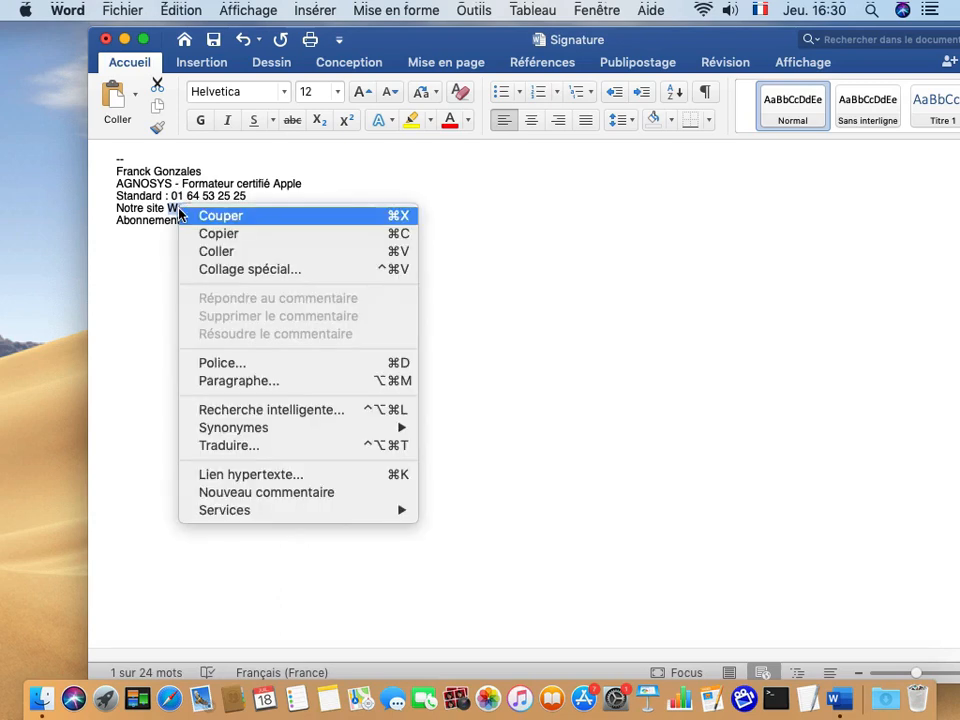
{"action": "left_click", "coordinate": [227, 476]}
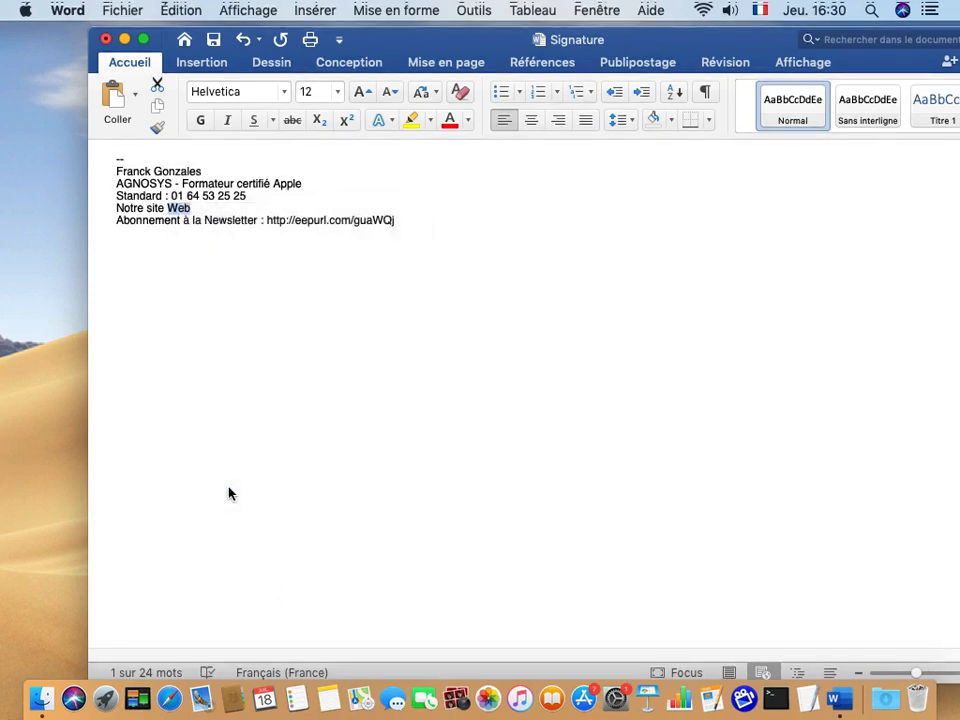
{"action": "right_click", "coordinate": [358, 235]}
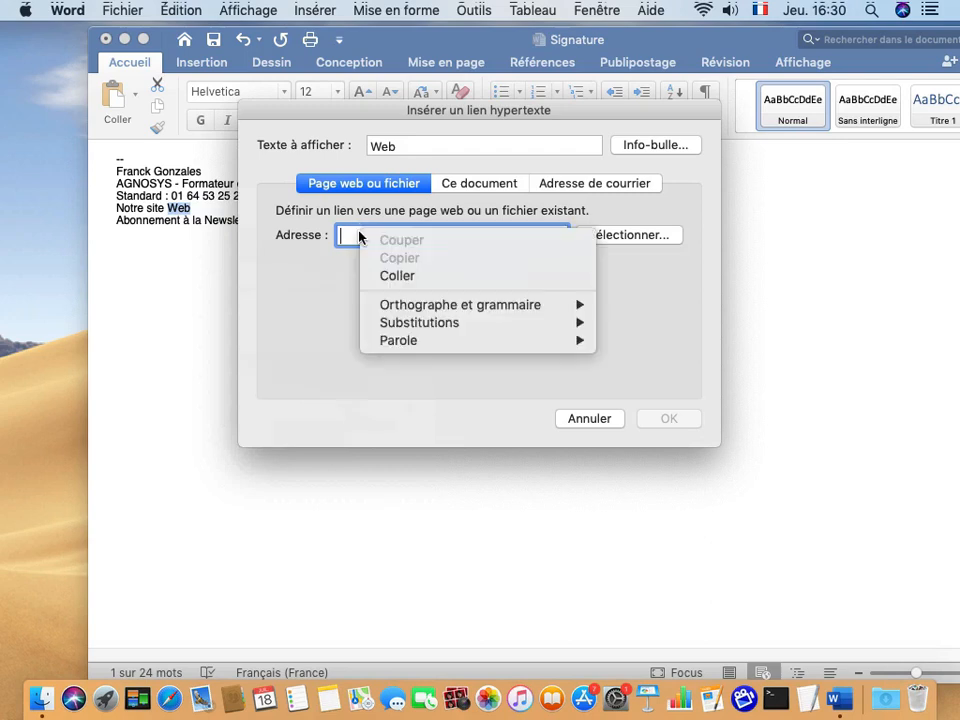
{"action": "left_click", "coordinate": [390, 275]}
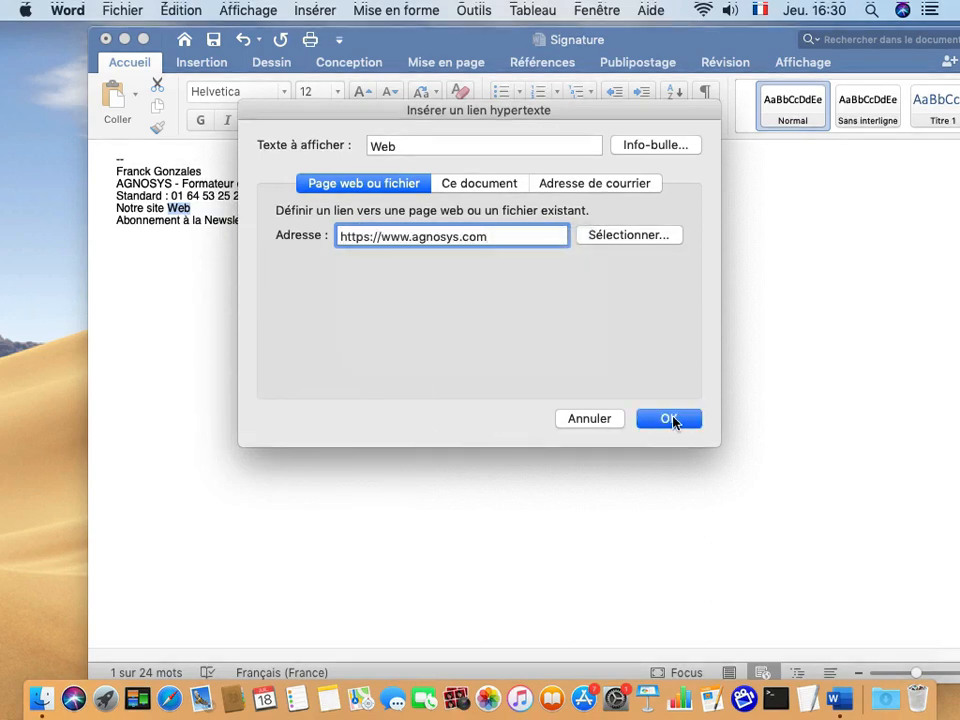
{"action": "left_click", "coordinate": [671, 420]}
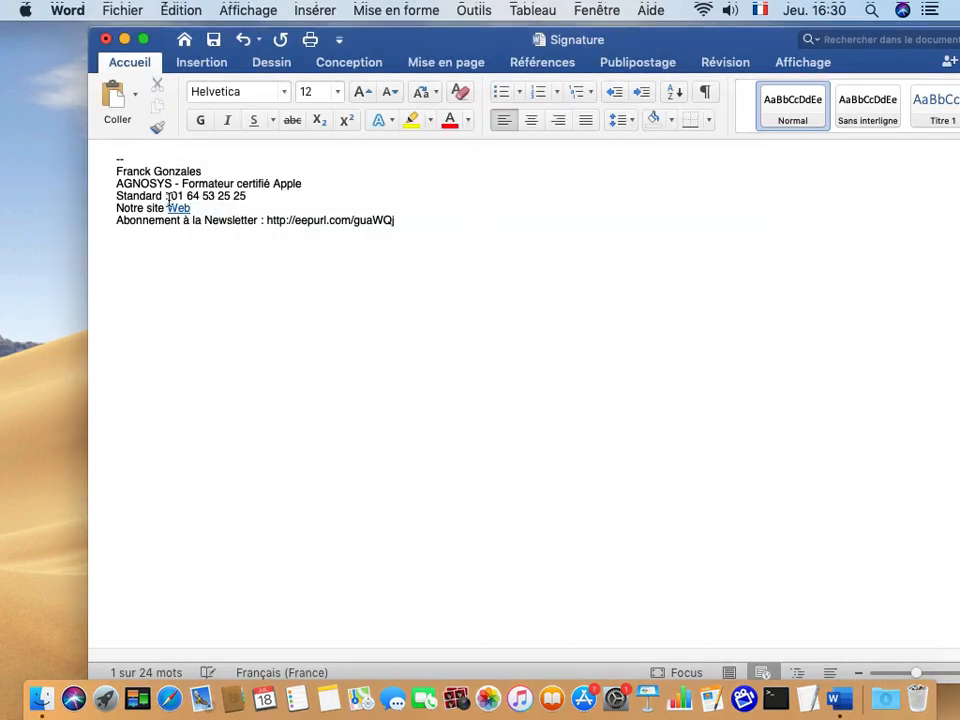
Cut the newsletter URL from its line and remove the trailing colon after Newsletter.
{"action": "key", "text": "Right"}
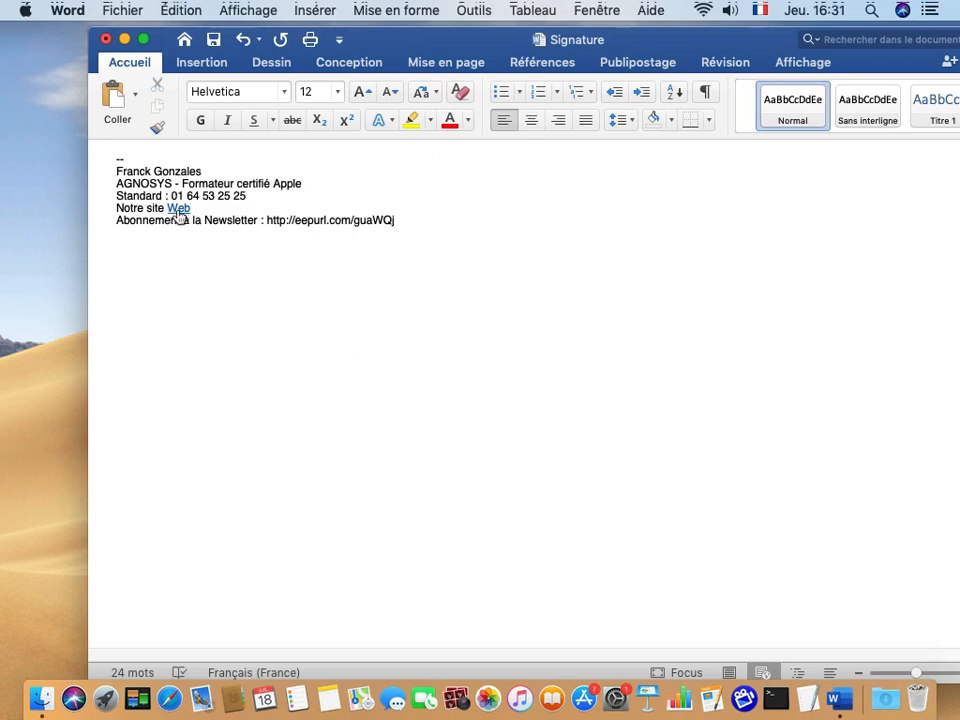
{"action": "mouse_move", "coordinate": [179, 218]}
{"action": "left_click_drag", "start_coordinate": [267, 220], "coordinate": [390, 221]}
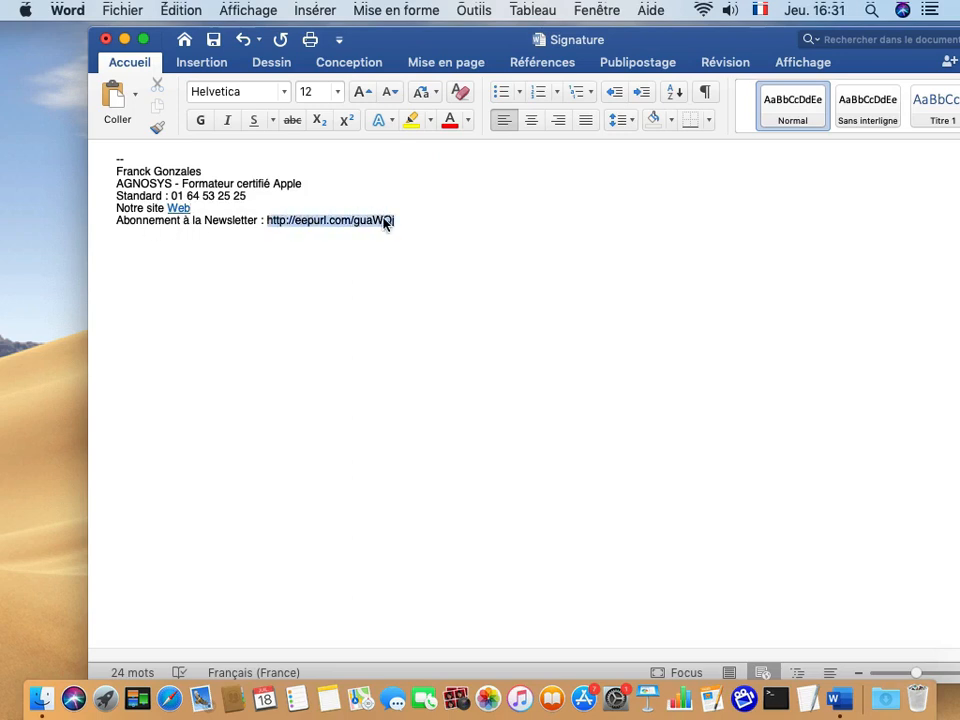
{"action": "right_click", "coordinate": [321, 225]}
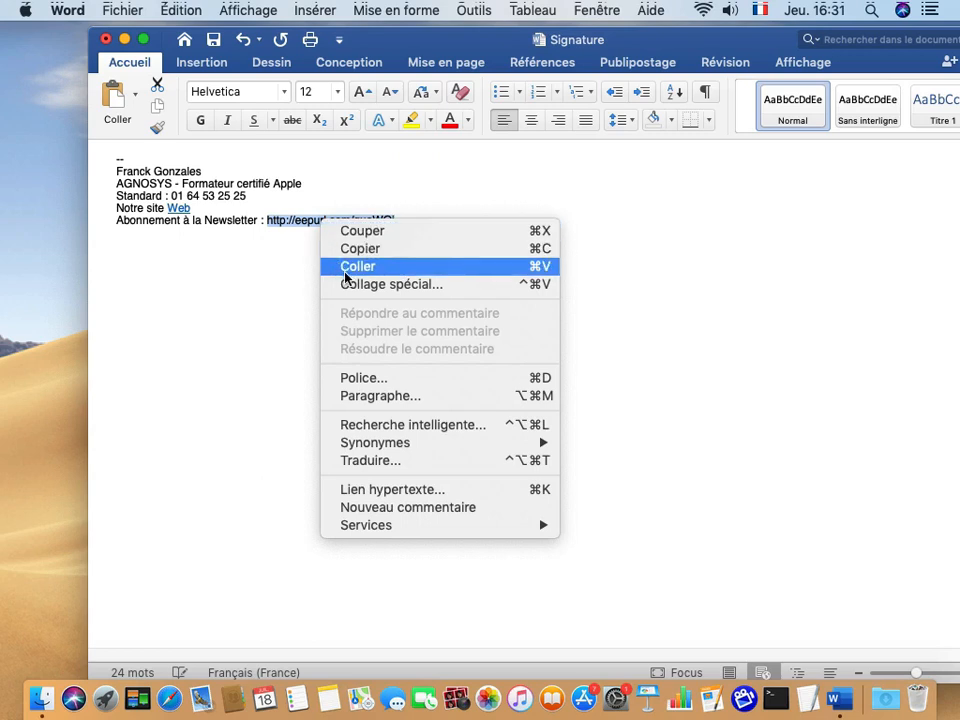
{"action": "left_click", "coordinate": [350, 230]}
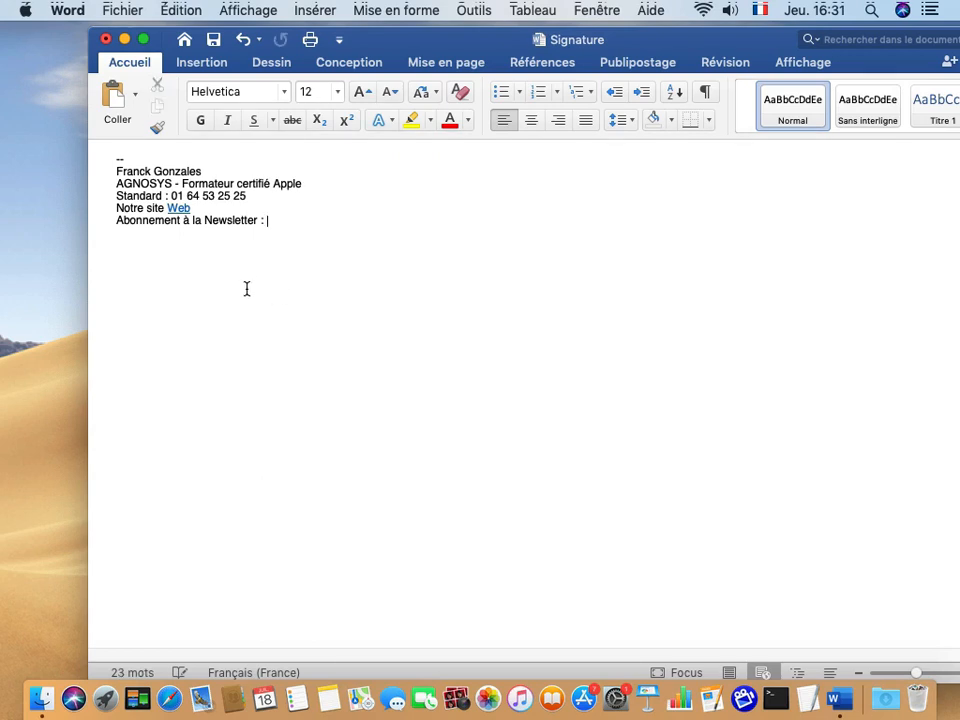
{"action": "key", "text": "BackSpace"}
{"action": "key", "text": "BackSpace"}
{"action": "key", "text": "BackSpace"}
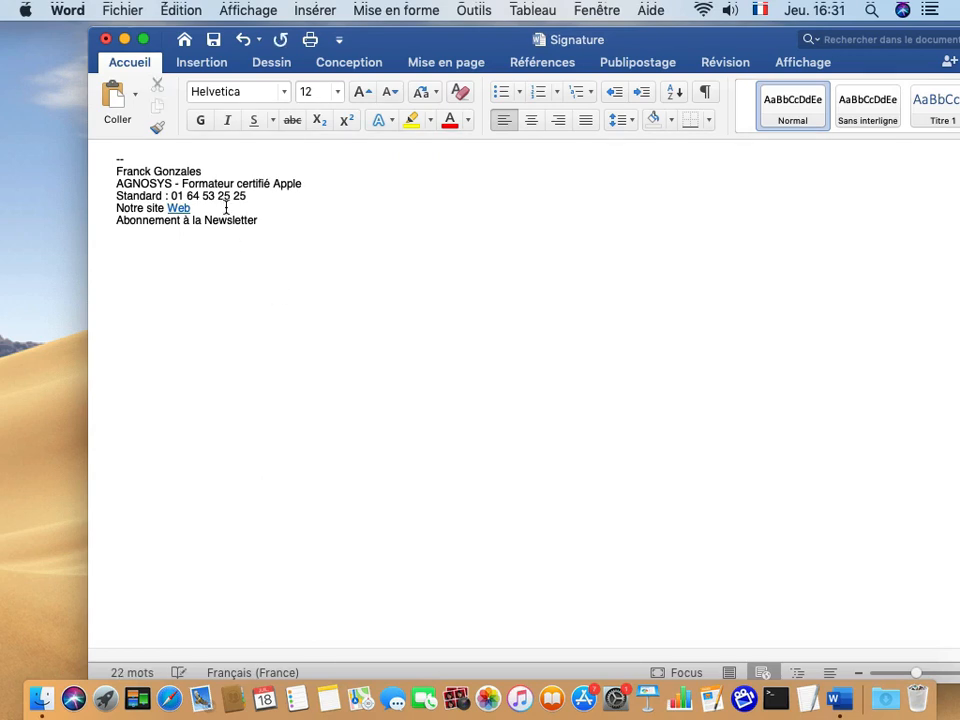
{"action": "double_click", "coordinate": [227, 220]}
{"action": "right_click", "coordinate": [226, 220]}
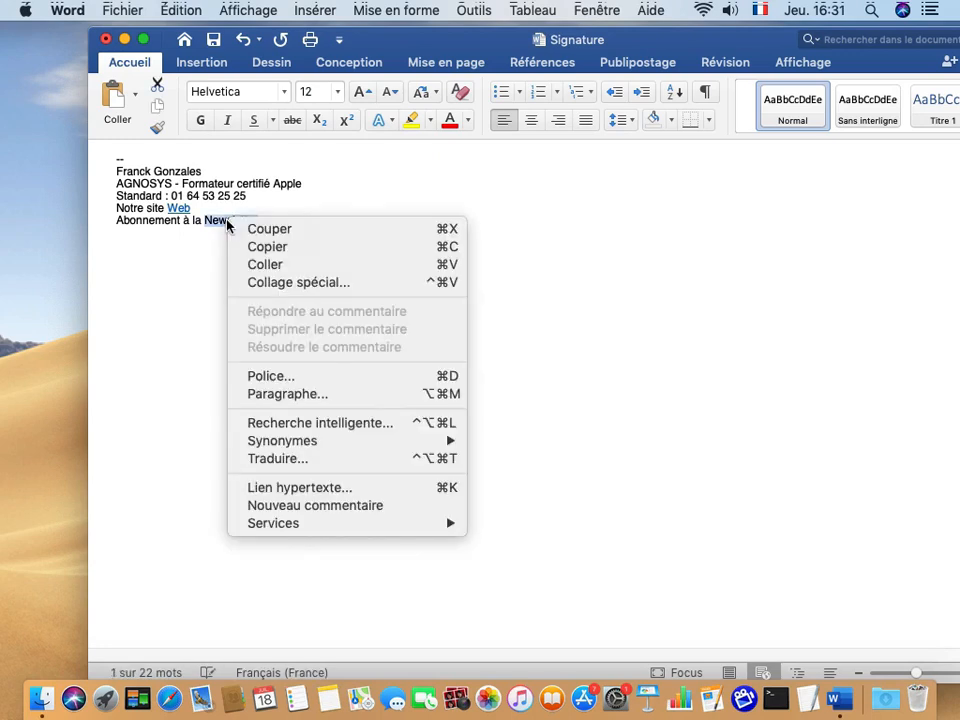
{"action": "left_click", "coordinate": [289, 489]}
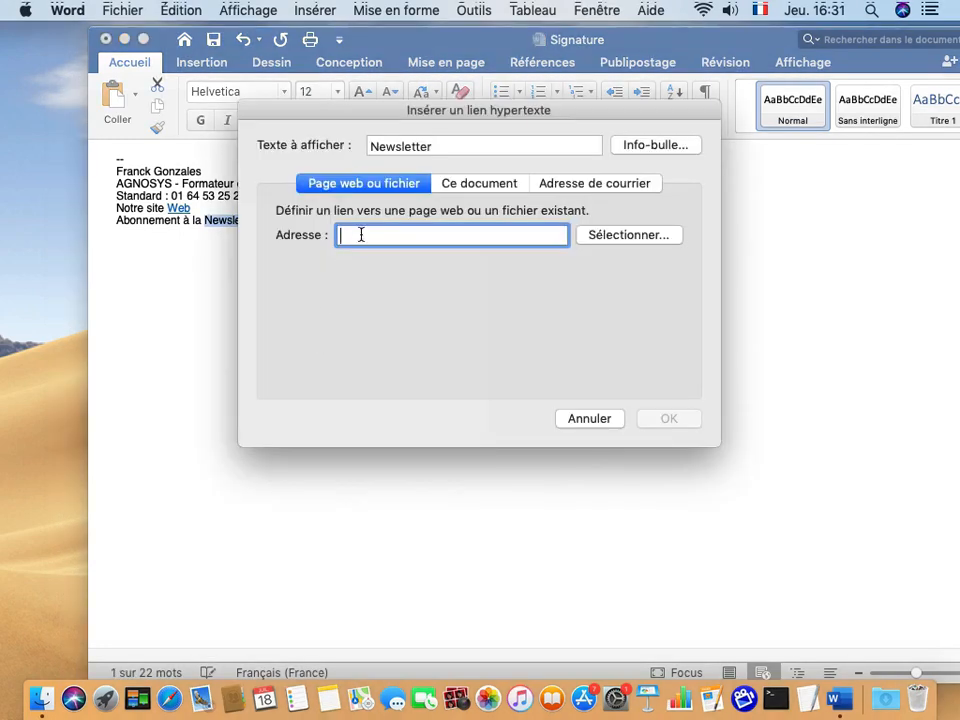
{"action": "right_click", "coordinate": [368, 237]}
{"action": "left_click", "coordinate": [405, 275]}
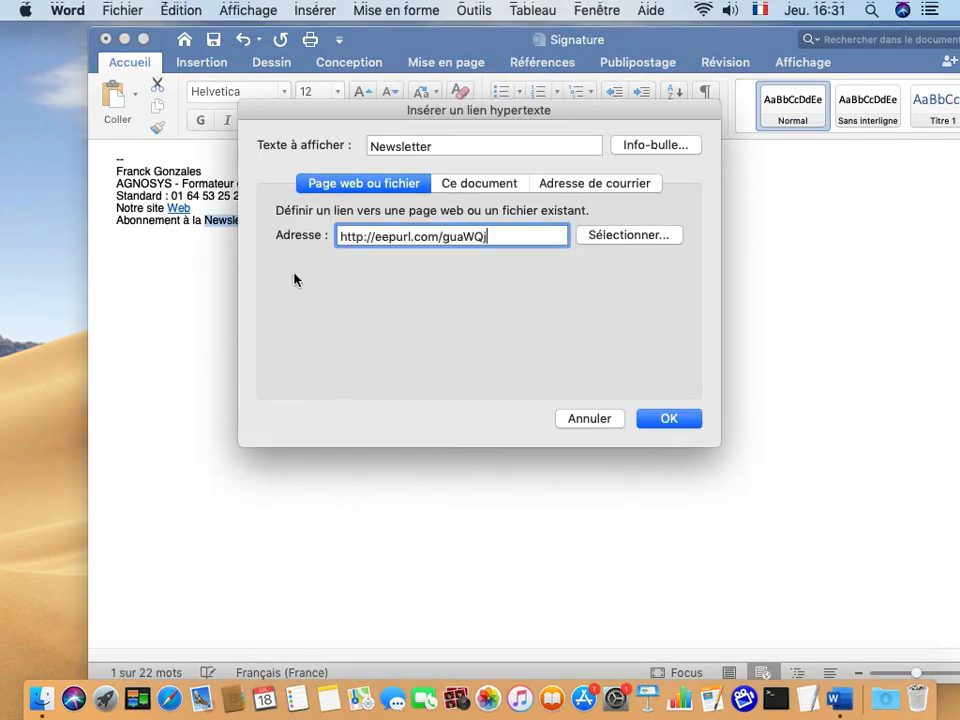
{"action": "left_click", "coordinate": [676, 418]}
{"action": "left_click", "coordinate": [238, 284]}
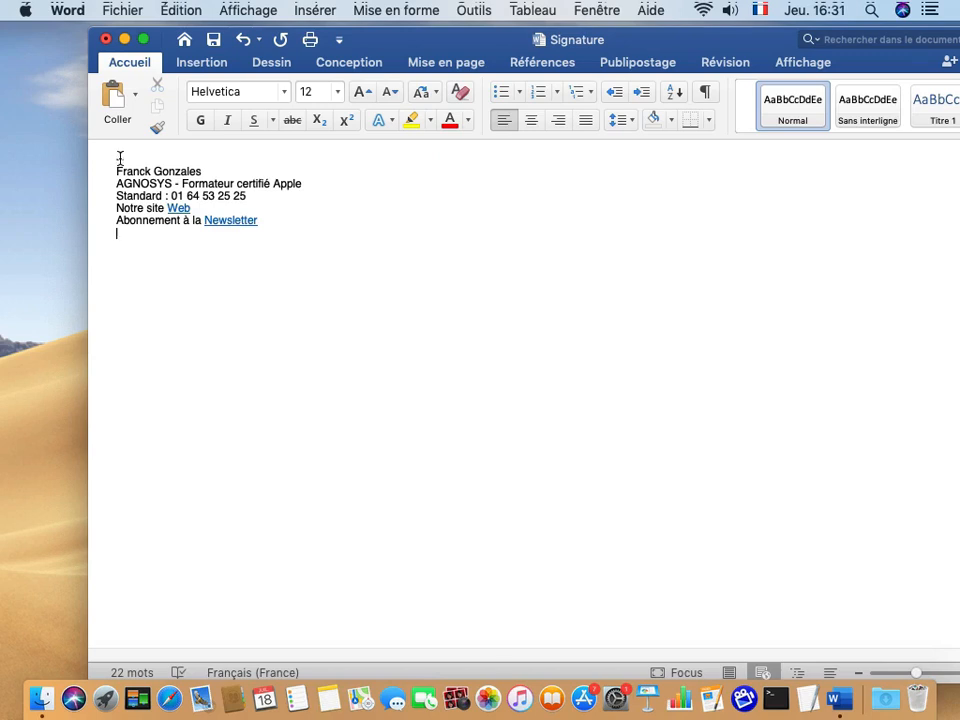
Open Mail's Signatures preferences and inspect the Signature n°1 text.
{"action": "left_click", "coordinate": [199, 701]}
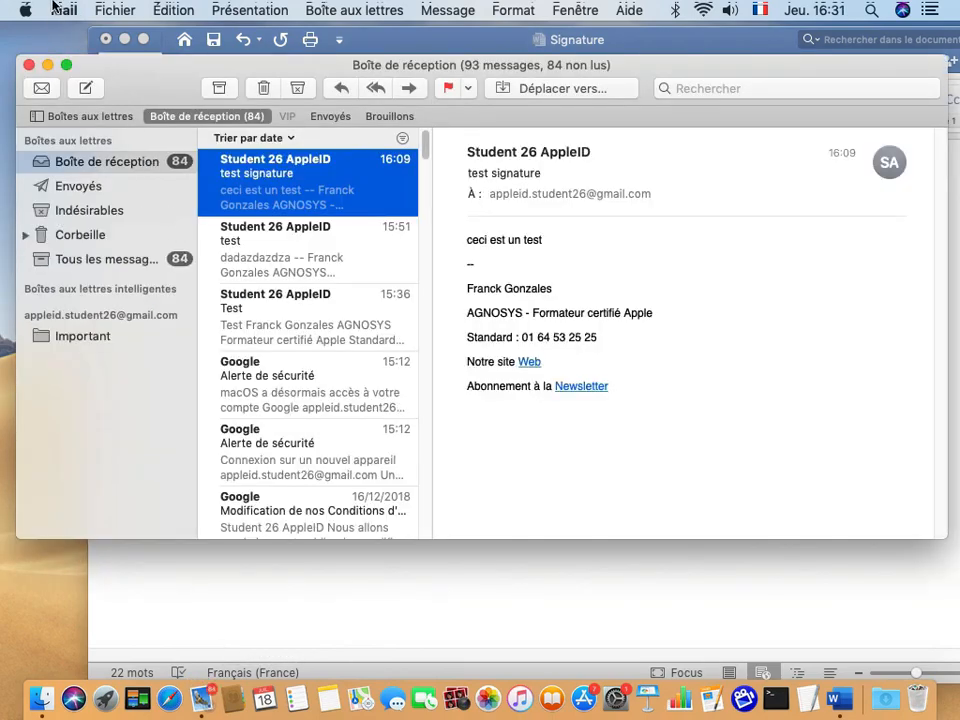
{"action": "left_click", "coordinate": [60, 10]}
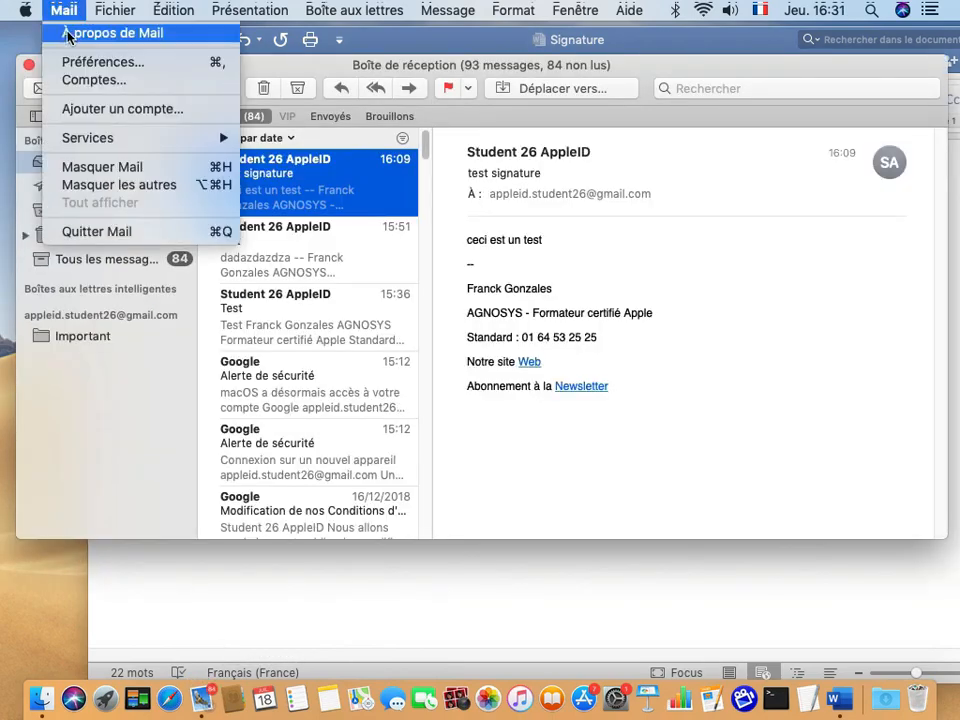
{"action": "left_click", "coordinate": [72, 63]}
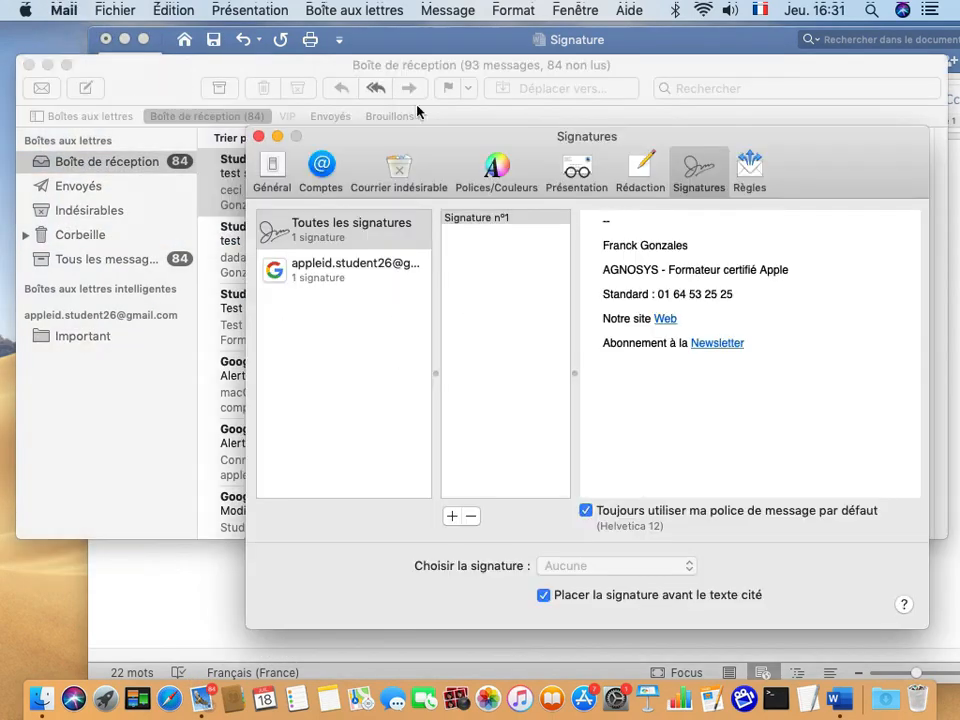
{"action": "left_click", "coordinate": [462, 224]}
{"action": "mouse_move", "coordinate": [604, 219]}
{"action": "left_mouse_down"}
{"action": "mouse_move", "coordinate": [735, 257]}
{"action": "mouse_move", "coordinate": [781, 353]}
{"action": "left_mouse_up"}
{"action": "left_click", "coordinate": [633, 435]}
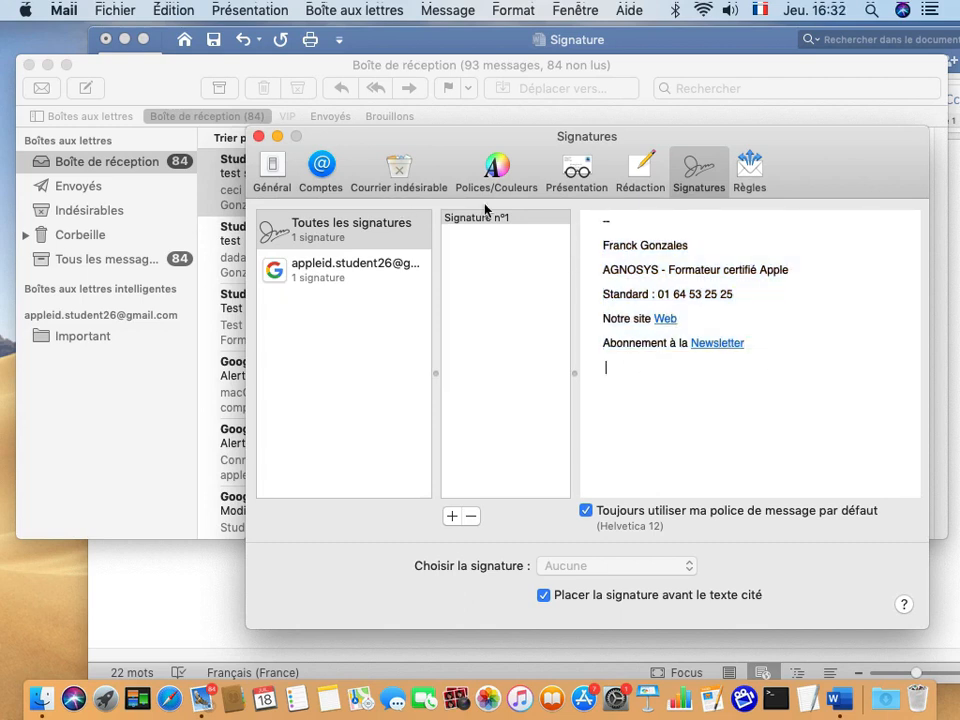
{"action": "left_click", "coordinate": [760, 342]}
{"action": "mouse_move", "coordinate": [760, 342]}
{"action": "left_mouse_down"}
{"action": "mouse_move", "coordinate": [628, 251]}
{"action": "mouse_move", "coordinate": [624, 229]}
{"action": "left_mouse_up"}
{"action": "left_click", "coordinate": [634, 367]}
Toggle 'Toujours utiliser ma police par défaut' off and back on, then close the preferences.
{"action": "left_click", "coordinate": [586, 512]}
{"action": "left_click", "coordinate": [586, 512]}
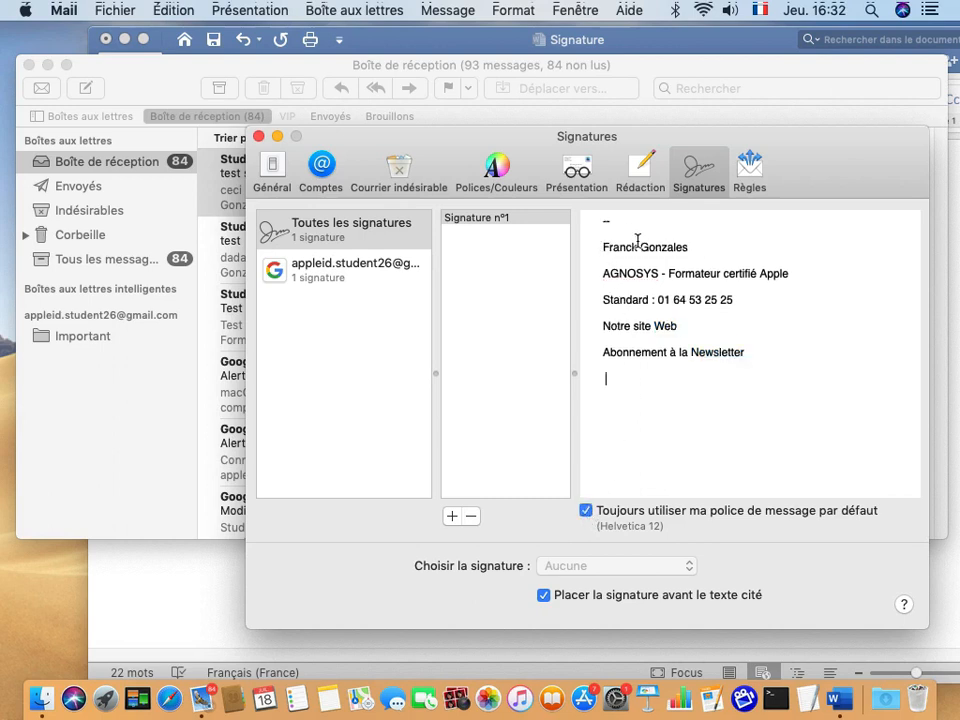
{"action": "left_click_drag", "start_coordinate": [603, 217], "coordinate": [766, 352]}
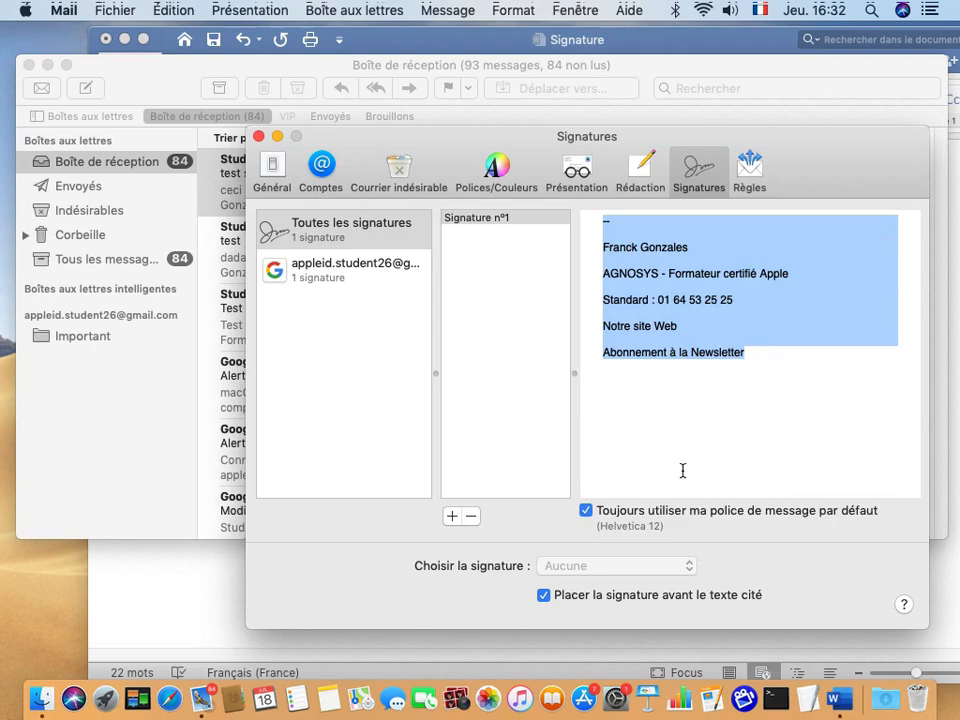
{"action": "left_click", "coordinate": [680, 400]}
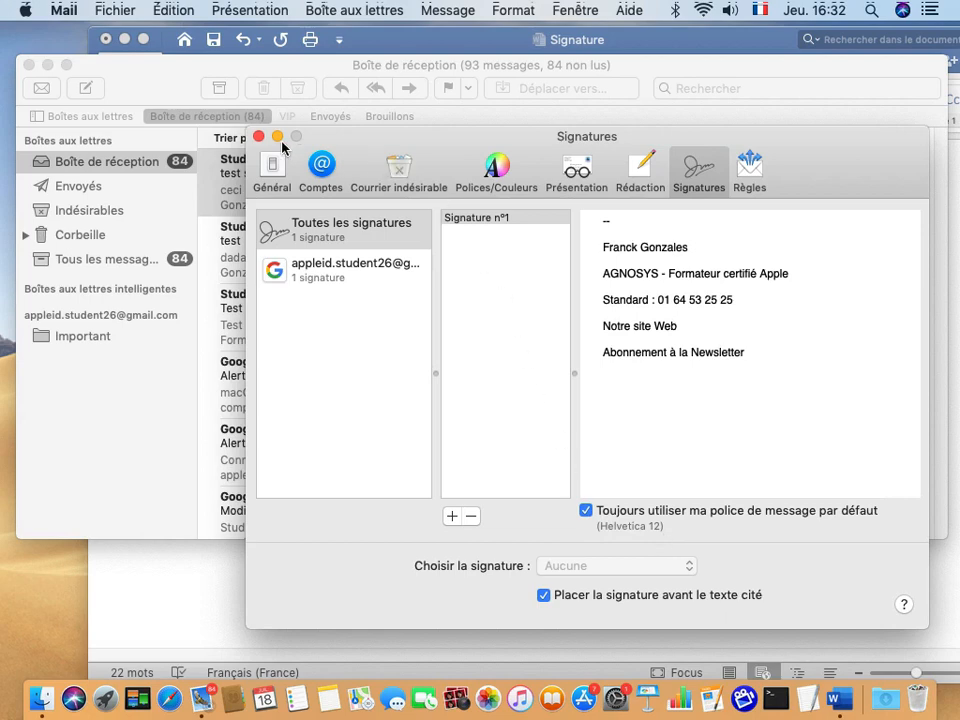
{"action": "left_click", "coordinate": [256, 137]}
{"action": "left_click", "coordinate": [64, 10]}
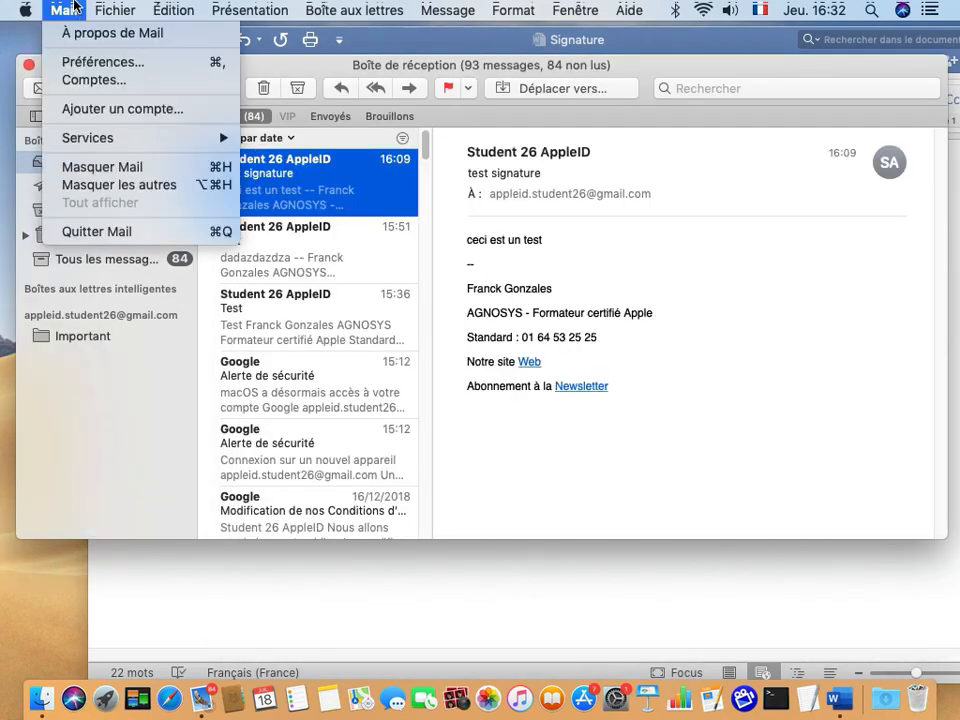
Quit Mail, then create and close a blank new Word document.
{"action": "left_click", "coordinate": [62, 230]}
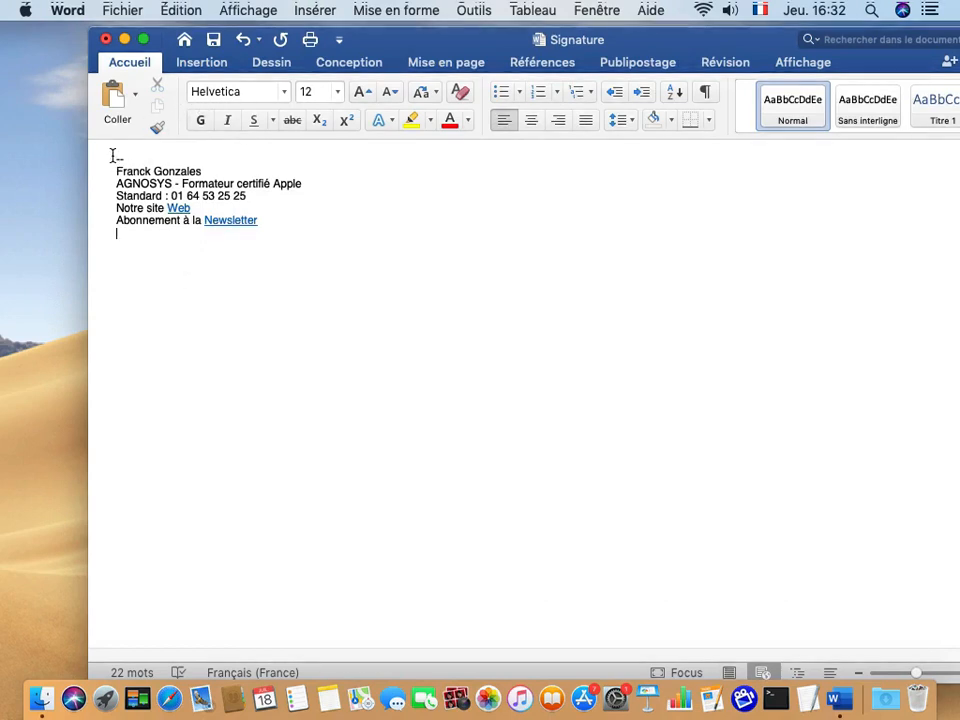
{"action": "left_click_drag", "start_coordinate": [113, 156], "coordinate": [264, 229]}
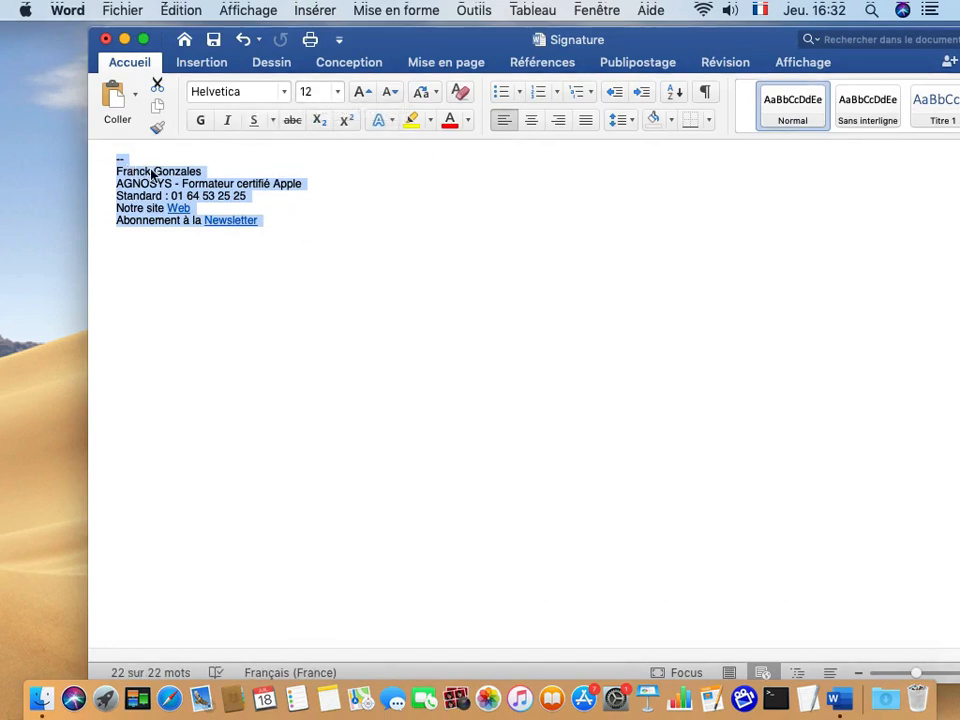
{"action": "left_click", "coordinate": [113, 8]}
{"action": "left_click", "coordinate": [122, 39]}
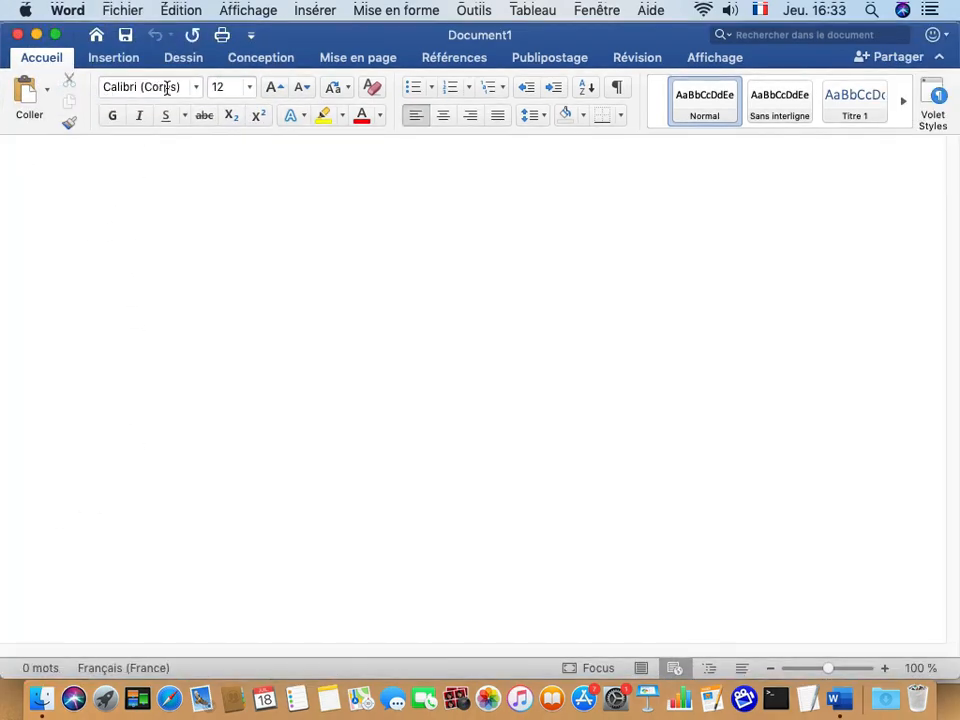
{"action": "left_click", "coordinate": [227, 88]}
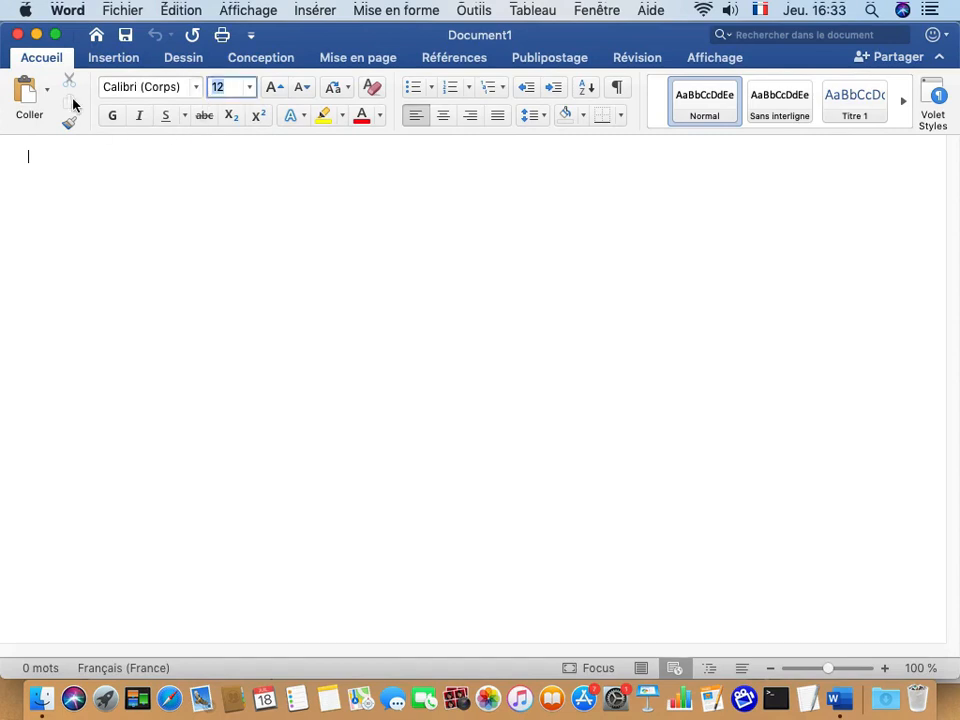
{"action": "left_click", "coordinate": [18, 35]}
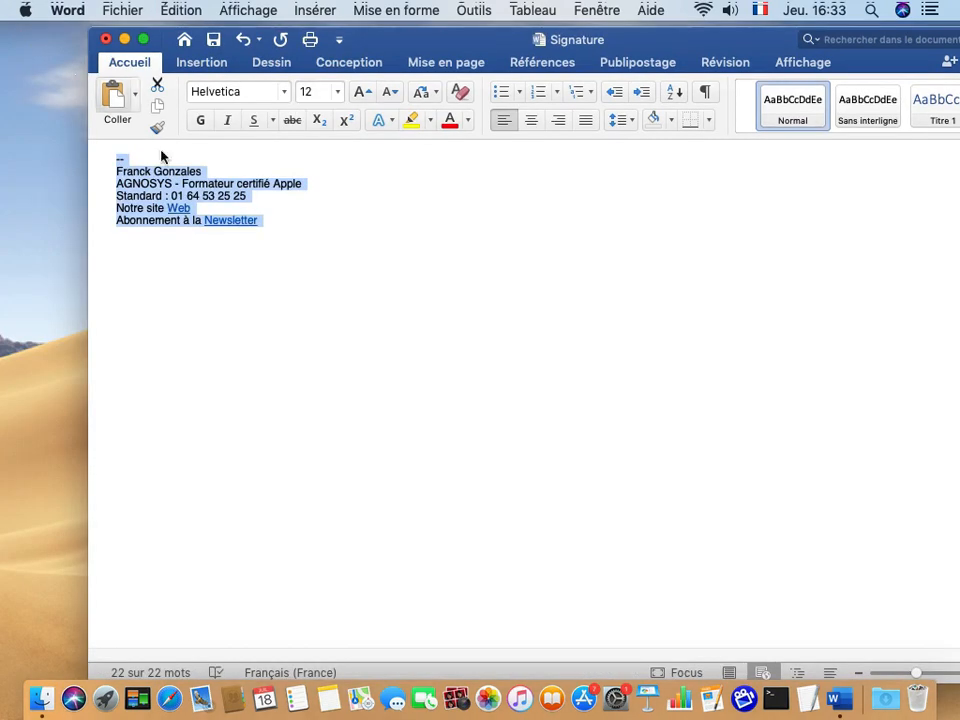
Review the whole signature block in the Signature document.
{"action": "left_click", "coordinate": [268, 226]}
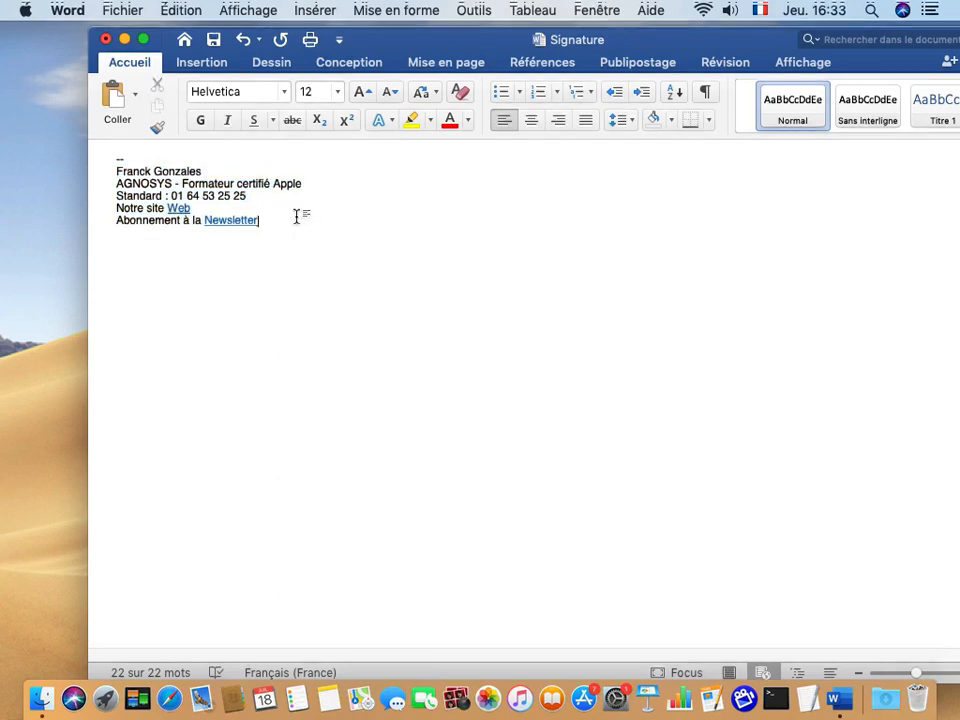
{"action": "mouse_move", "coordinate": [115, 150]}
{"action": "left_mouse_down"}
{"action": "mouse_move", "coordinate": [160, 200]}
{"action": "mouse_move", "coordinate": [201, 298]}
{"action": "mouse_move", "coordinate": [183, 302]}
{"action": "left_mouse_up"}
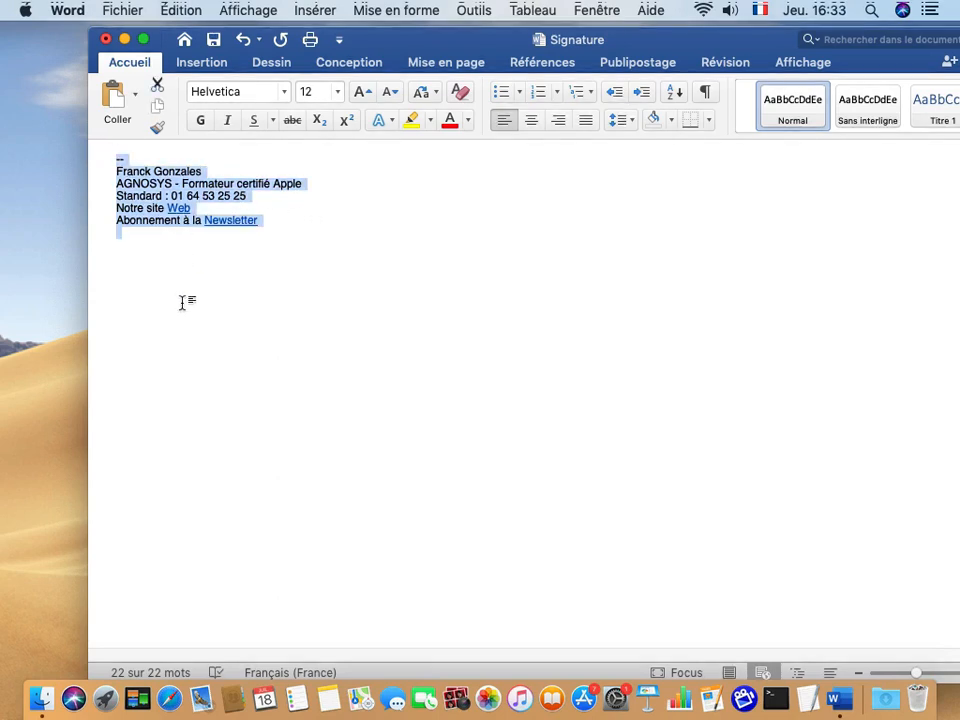
{"action": "left_click", "coordinate": [167, 276]}
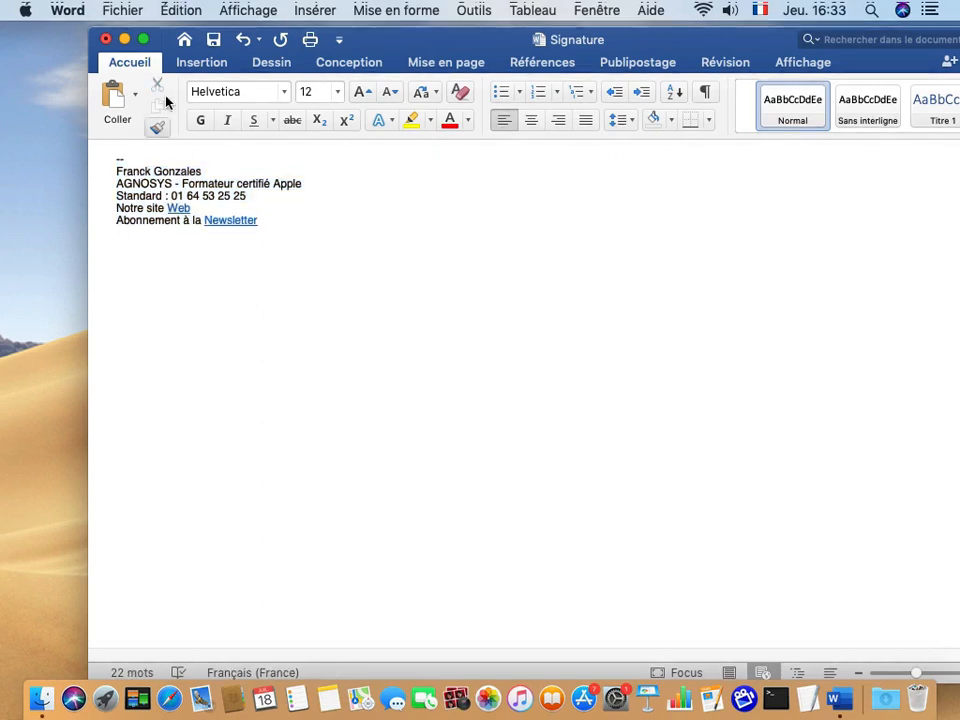
{"action": "left_click", "coordinate": [121, 9]}
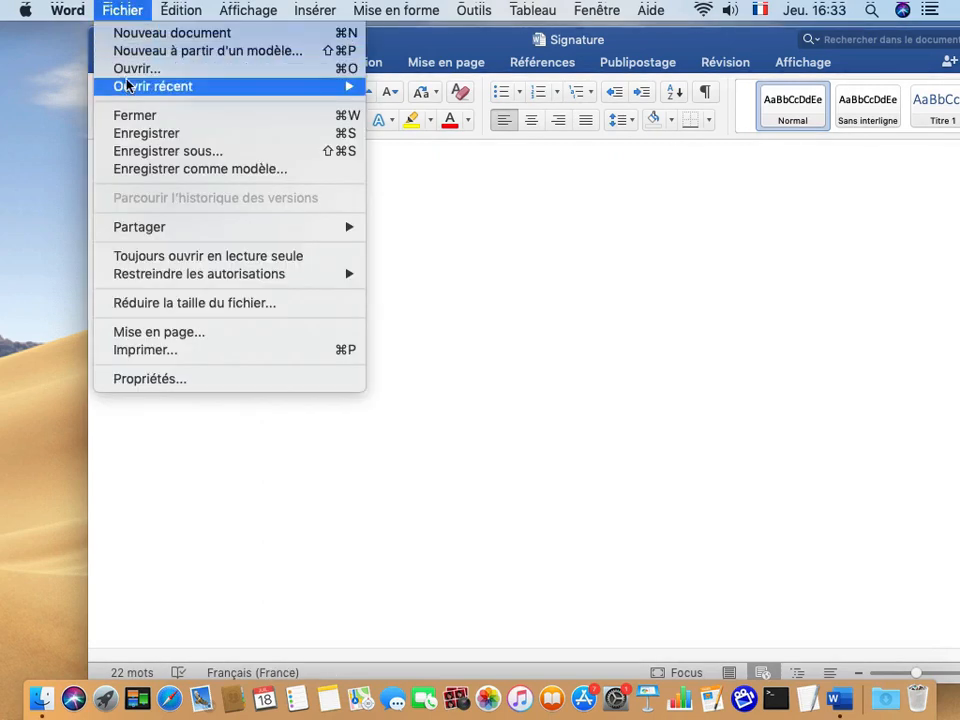
Save the signature to the Bureau as 'Signature HTML' in Page web (.html) format.
{"action": "left_click", "coordinate": [145, 153]}
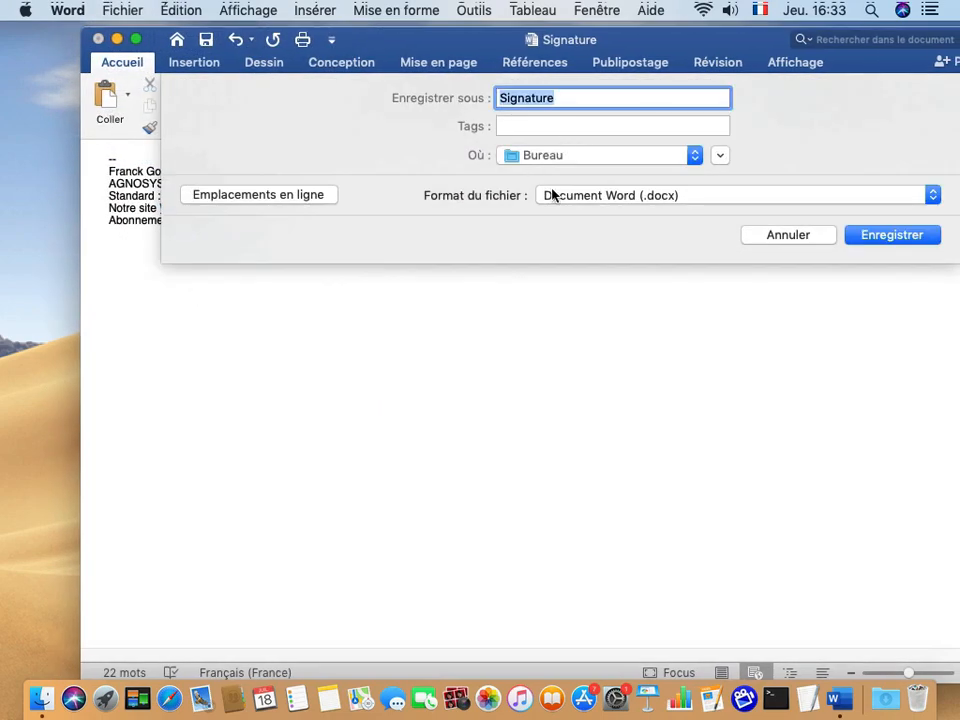
{"action": "left_click", "coordinate": [590, 196]}
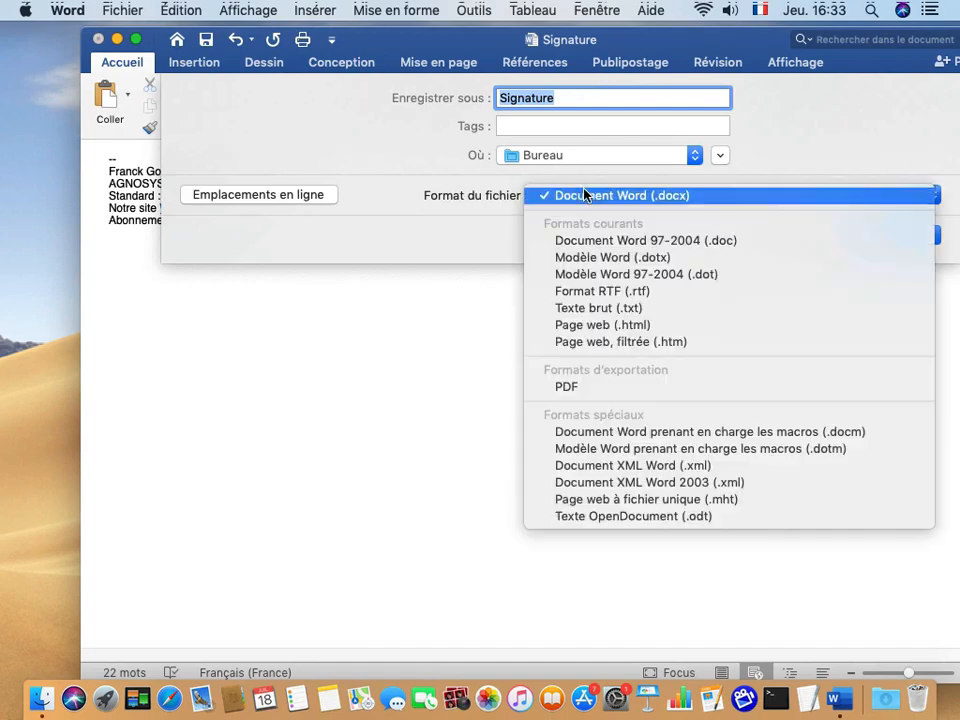
{"action": "left_click", "coordinate": [593, 327]}
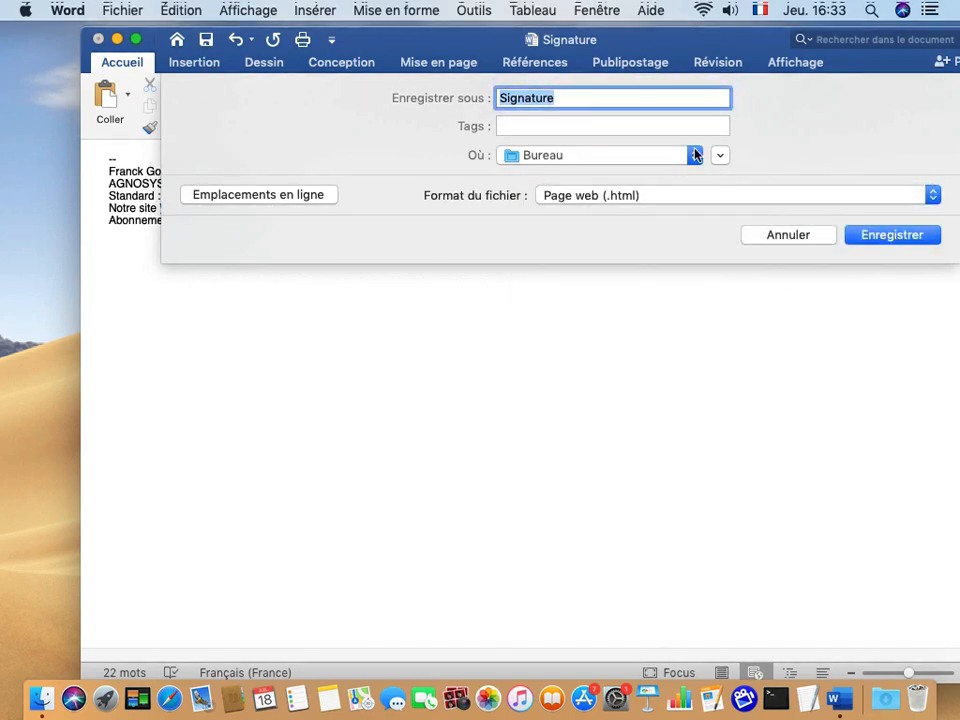
{"action": "left_click", "coordinate": [596, 99]}
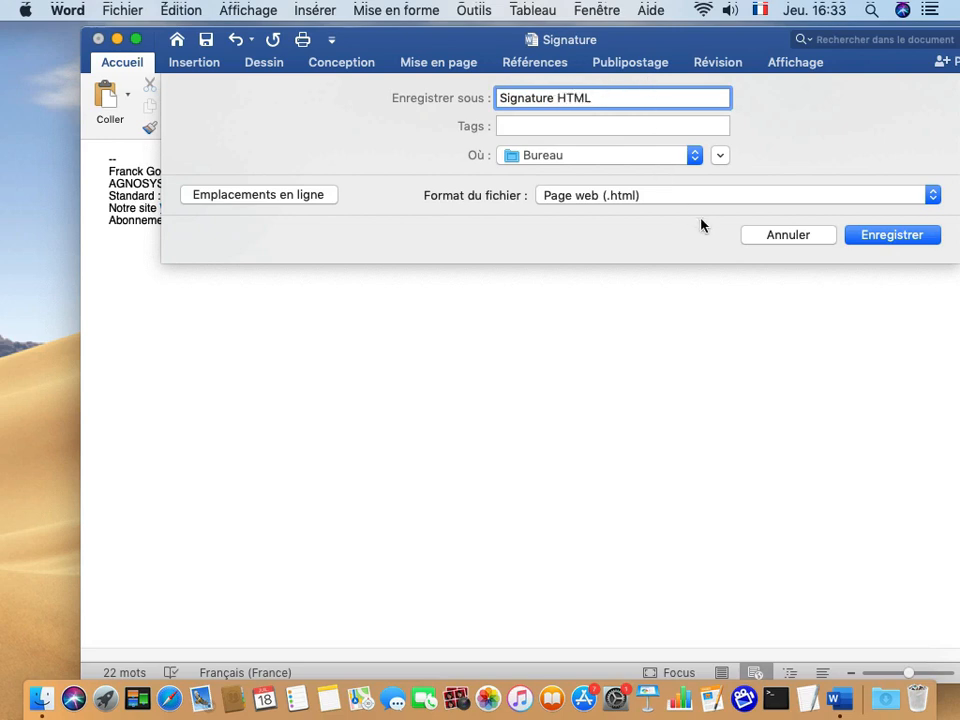
{"action": "left_click", "coordinate": [891, 238]}
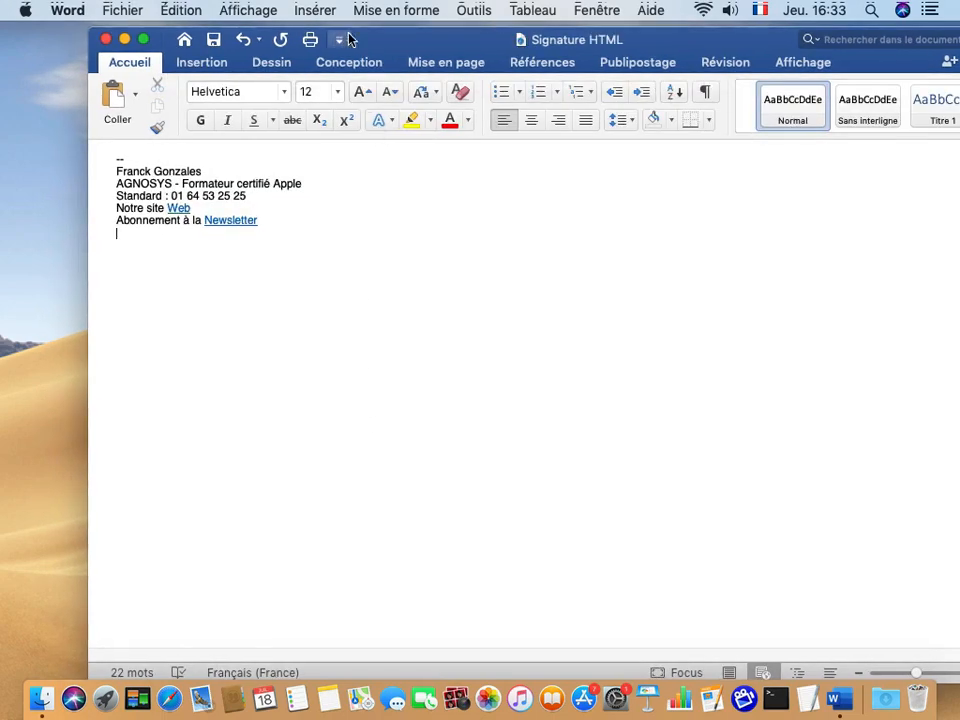
{"action": "left_click", "coordinate": [70, 11]}
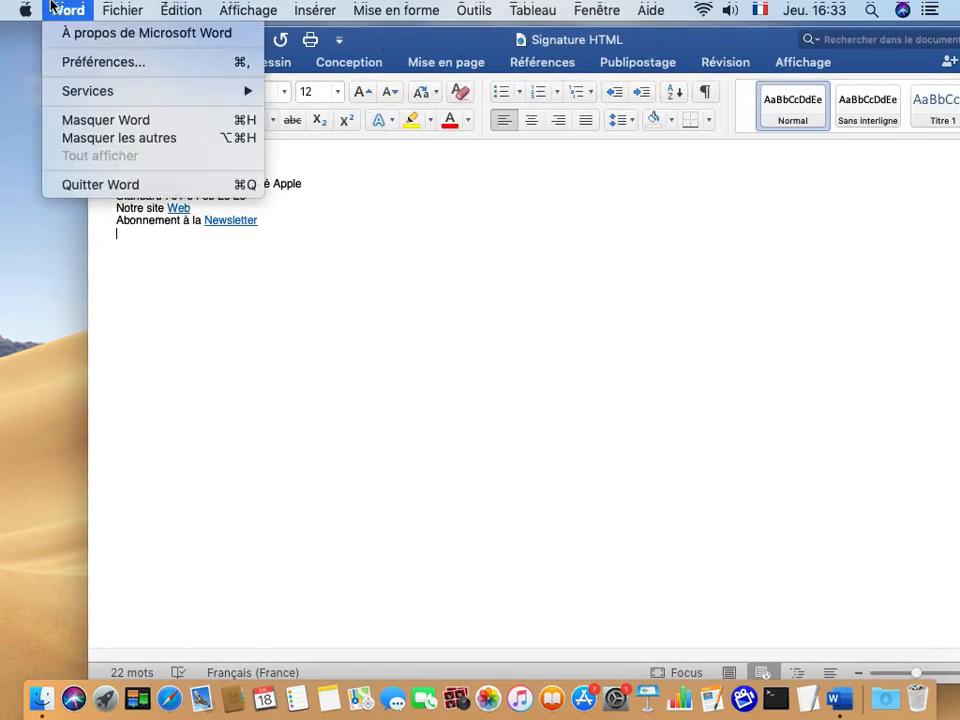
Quit Word and move Signature HTML.html beneath the Signature document on the desktop.
{"action": "left_click", "coordinate": [86, 185]}
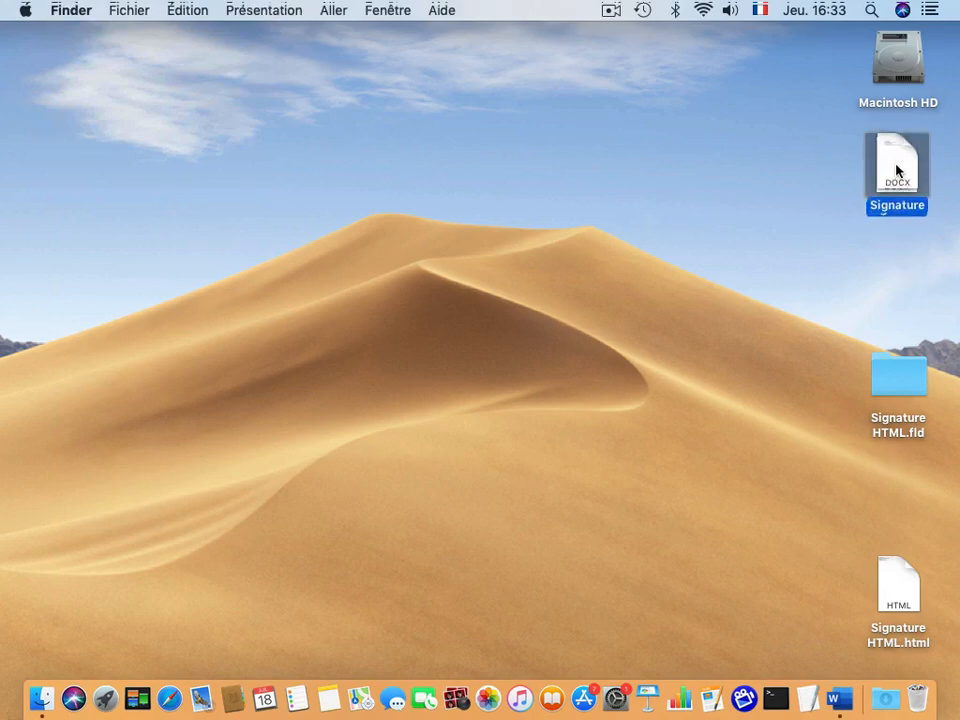
{"action": "left_click", "coordinate": [790, 221]}
{"action": "mouse_move", "coordinate": [887, 604]}
{"action": "left_mouse_down"}
{"action": "mouse_move", "coordinate": [827, 332]}
{"action": "mouse_move", "coordinate": [903, 297]}
{"action": "mouse_move", "coordinate": [901, 280]}
{"action": "left_mouse_up"}
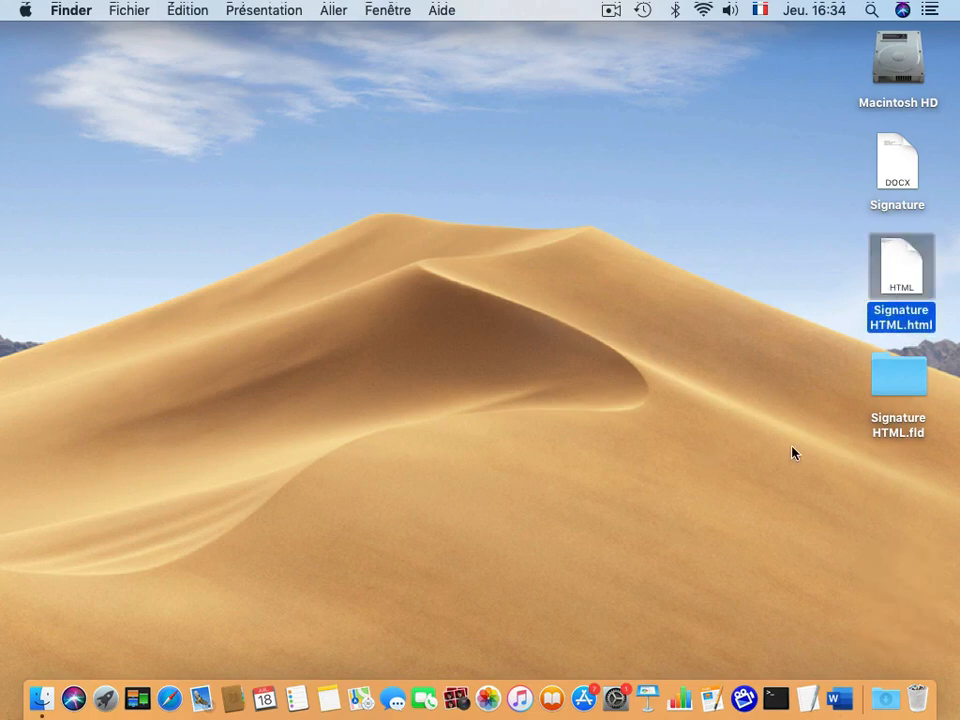
{"action": "left_click", "coordinate": [925, 375]}
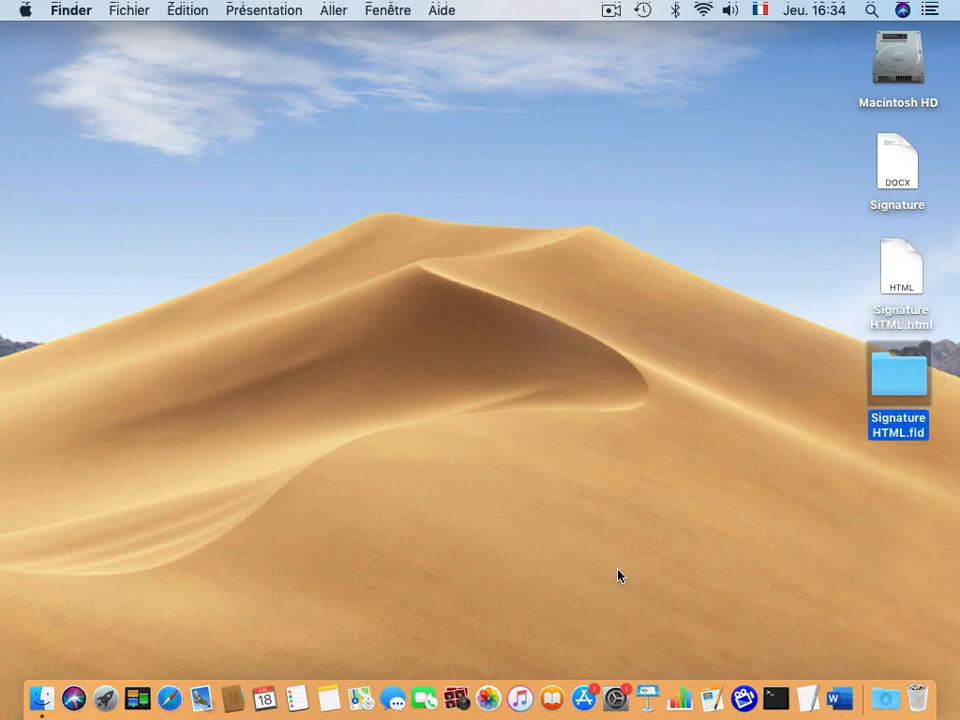
{"action": "left_click", "coordinate": [839, 359]}
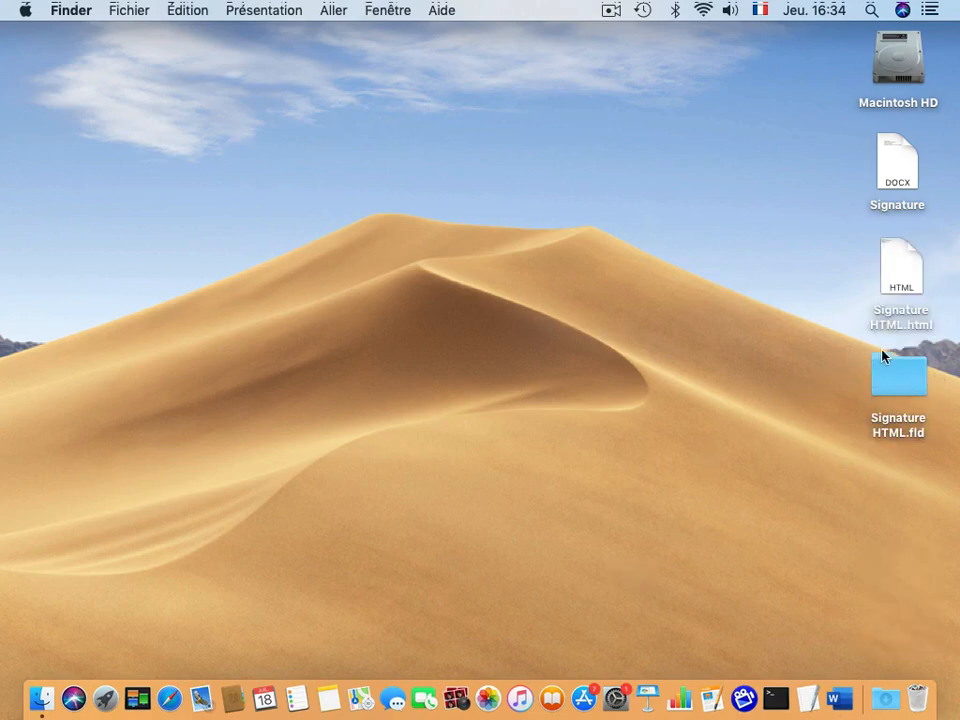
{"action": "left_click", "coordinate": [899, 270]}
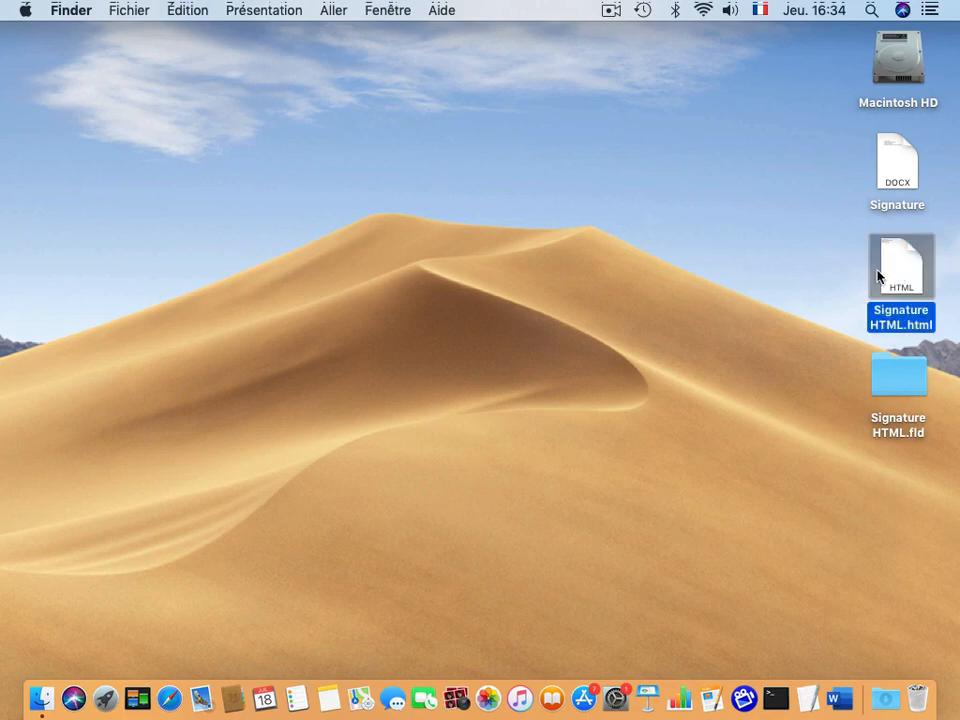
{"action": "right_click", "coordinate": [906, 270]}
{"action": "mouse_move", "coordinate": [664, 291]}
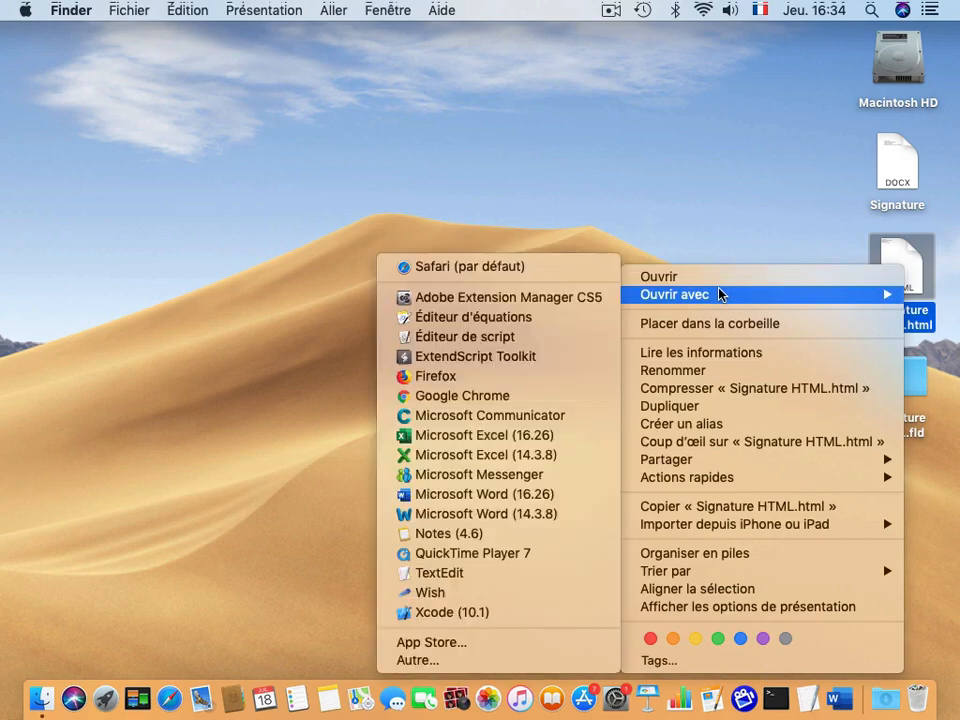
{"action": "left_click", "coordinate": [439, 576]}
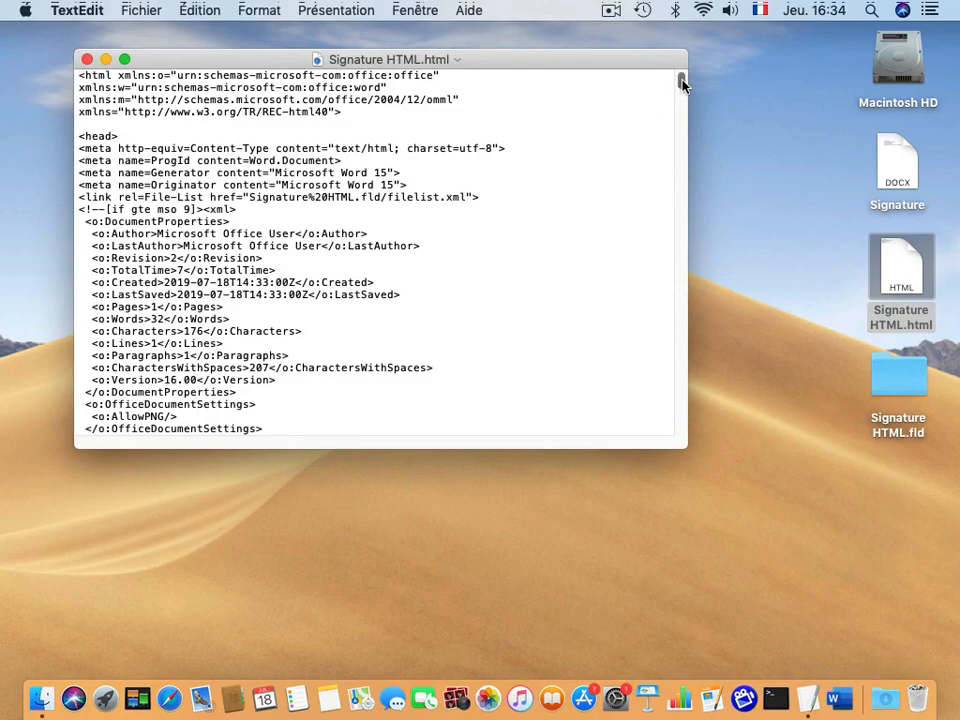
{"action": "left_click_drag", "start_coordinate": [682, 82], "coordinate": [673, 270]}
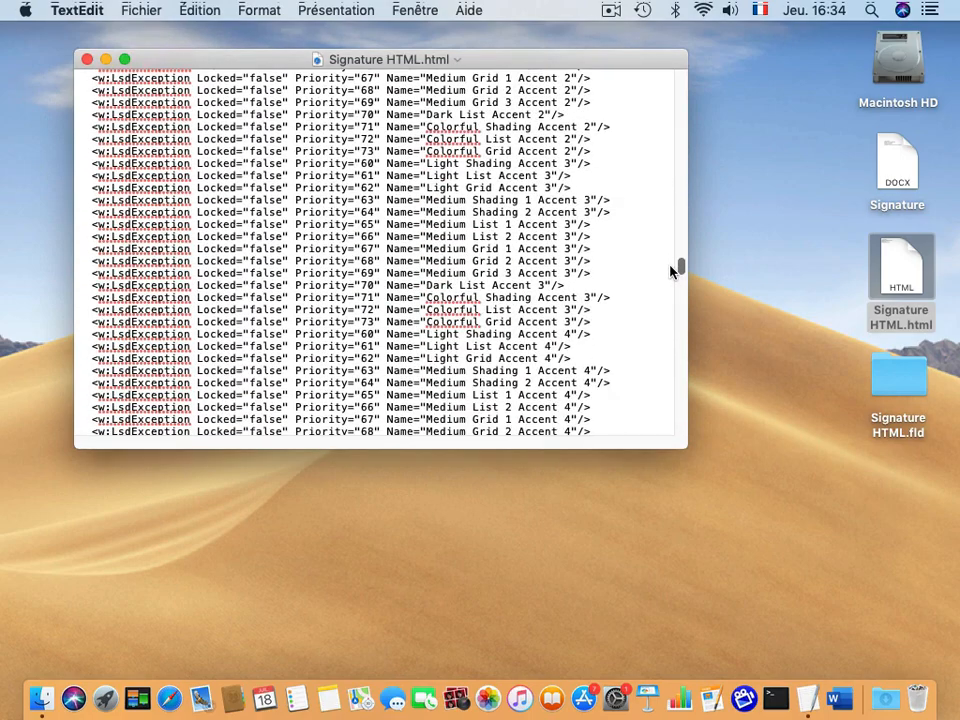
{"action": "left_click_drag", "start_coordinate": [687, 447], "coordinate": [813, 588]}
{"action": "left_click_drag", "start_coordinate": [801, 360], "coordinate": [793, 81]}
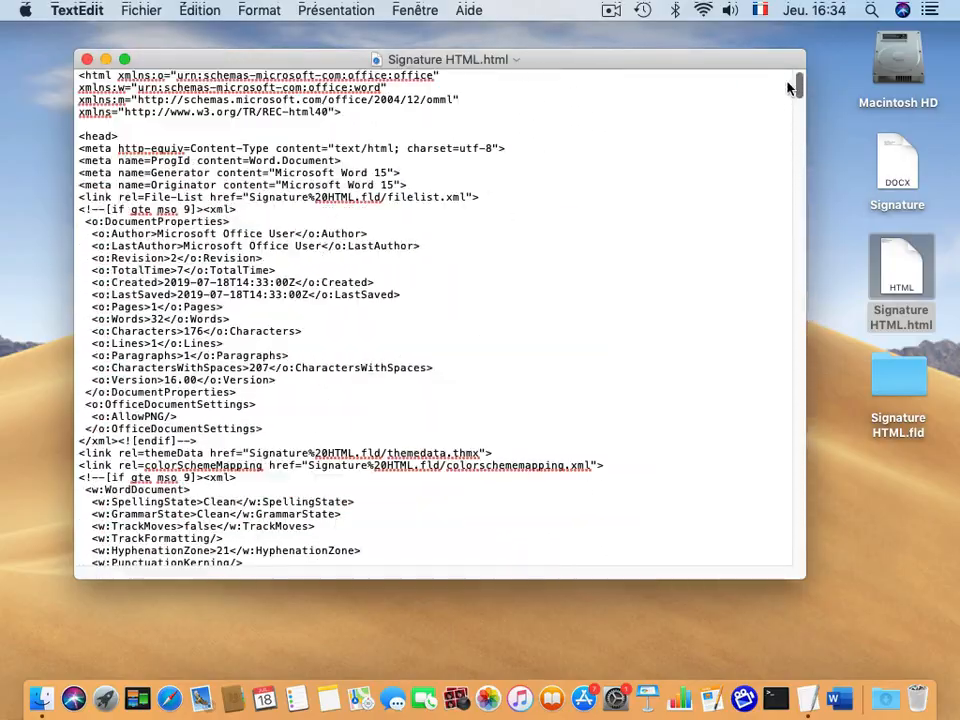
{"action": "left_click", "coordinate": [87, 60]}
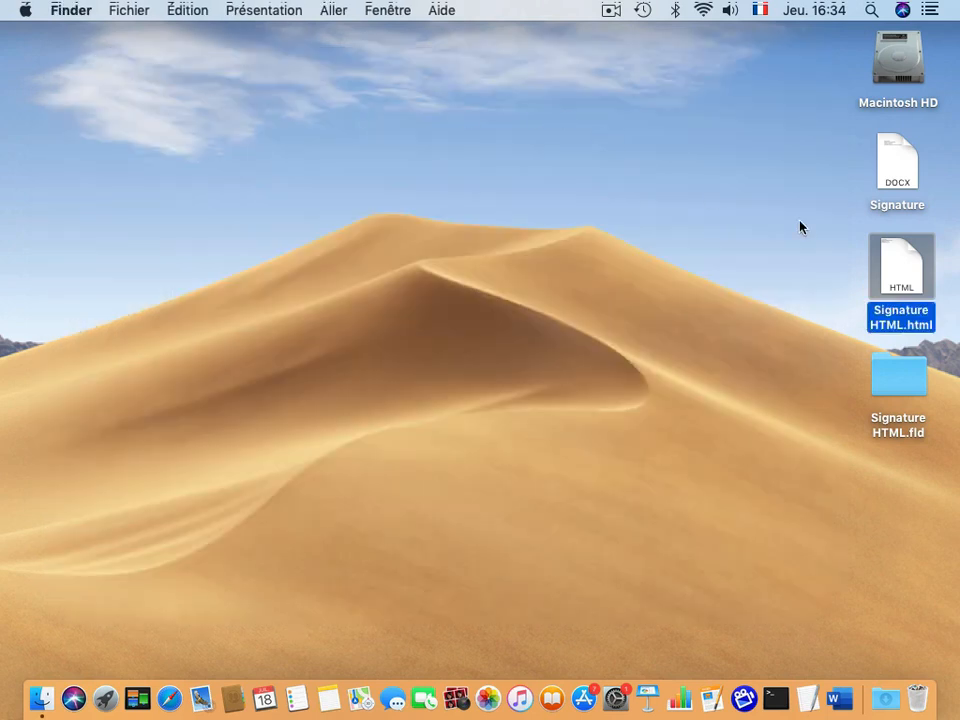
Bring Finder forward and check the Aller menu without choosing a destination.
{"action": "left_click", "coordinate": [842, 246]}
{"action": "left_click", "coordinate": [921, 257]}
{"action": "left_click", "coordinate": [310, 171]}
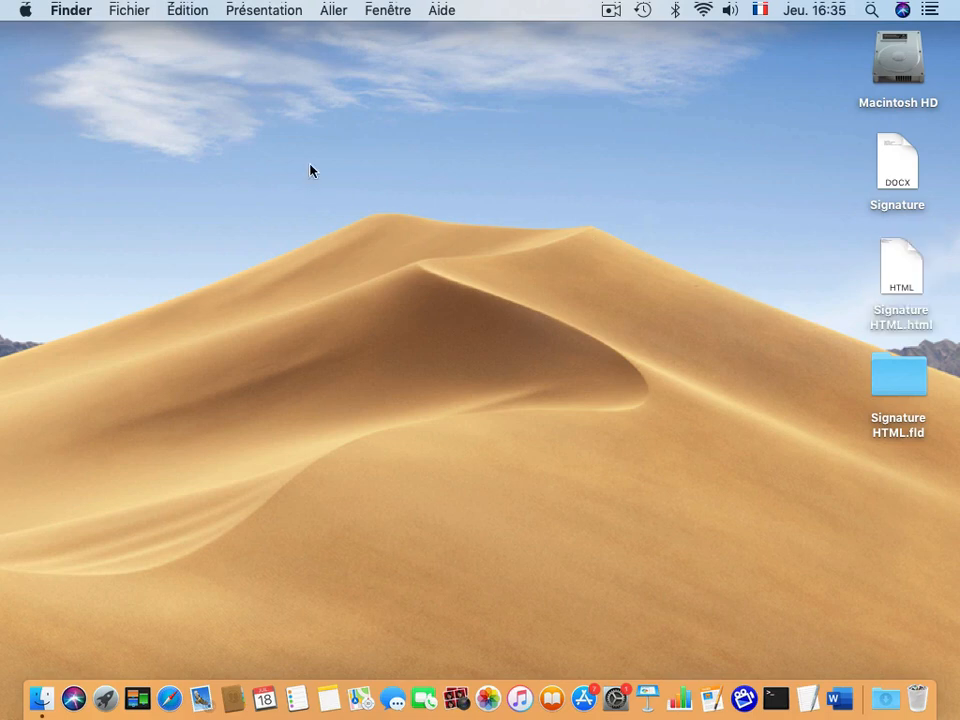
{"action": "left_click", "coordinate": [334, 9]}
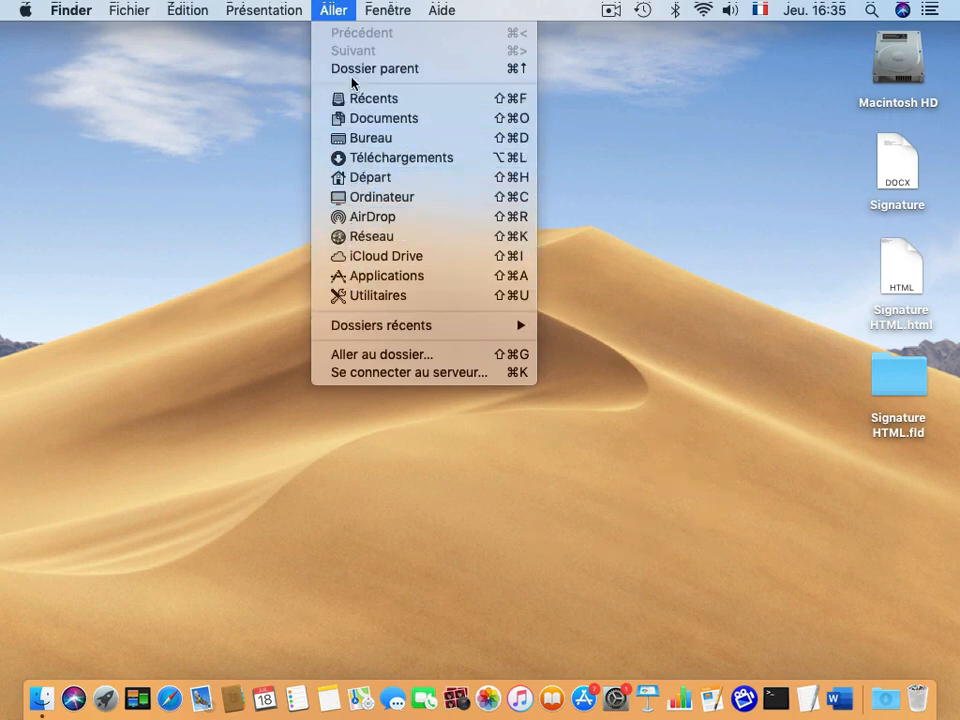
{"action": "left_click", "coordinate": [236, 66]}
Open Macintosh HD, then Utilisateurs, then the user's home folder.
{"action": "double_click", "coordinate": [895, 55]}
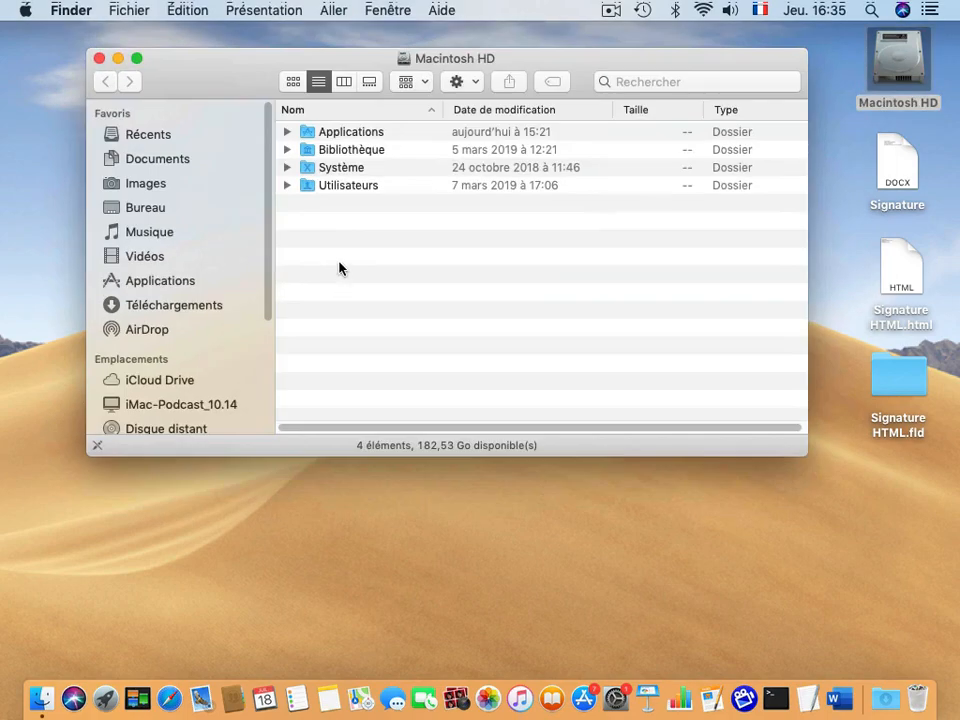
{"action": "double_click", "coordinate": [311, 188]}
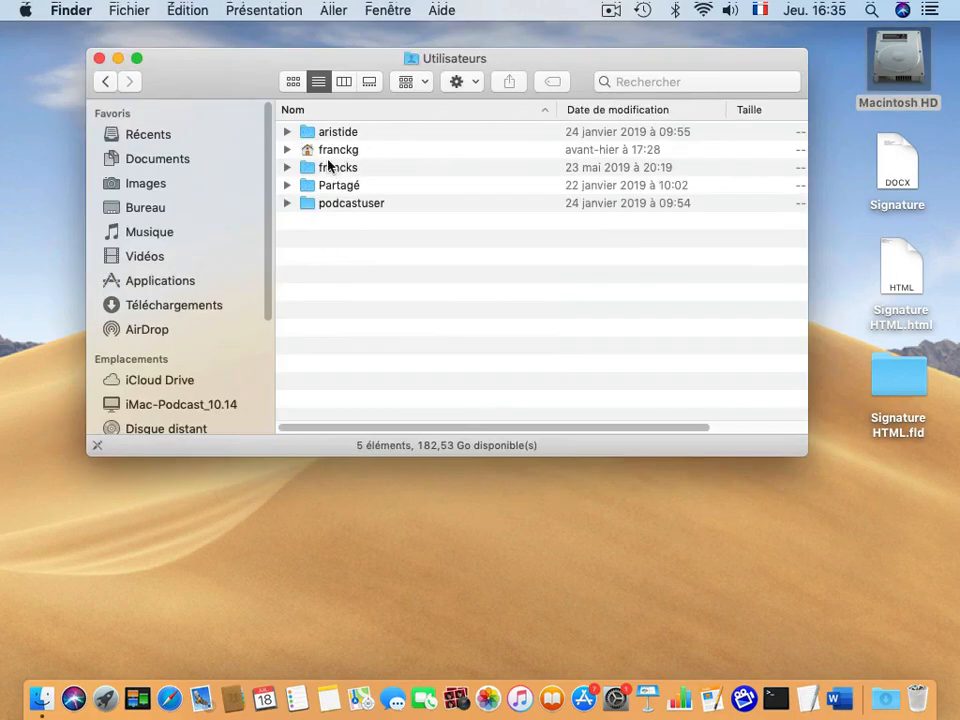
{"action": "left_click", "coordinate": [324, 153]}
{"action": "double_click", "coordinate": [326, 155]}
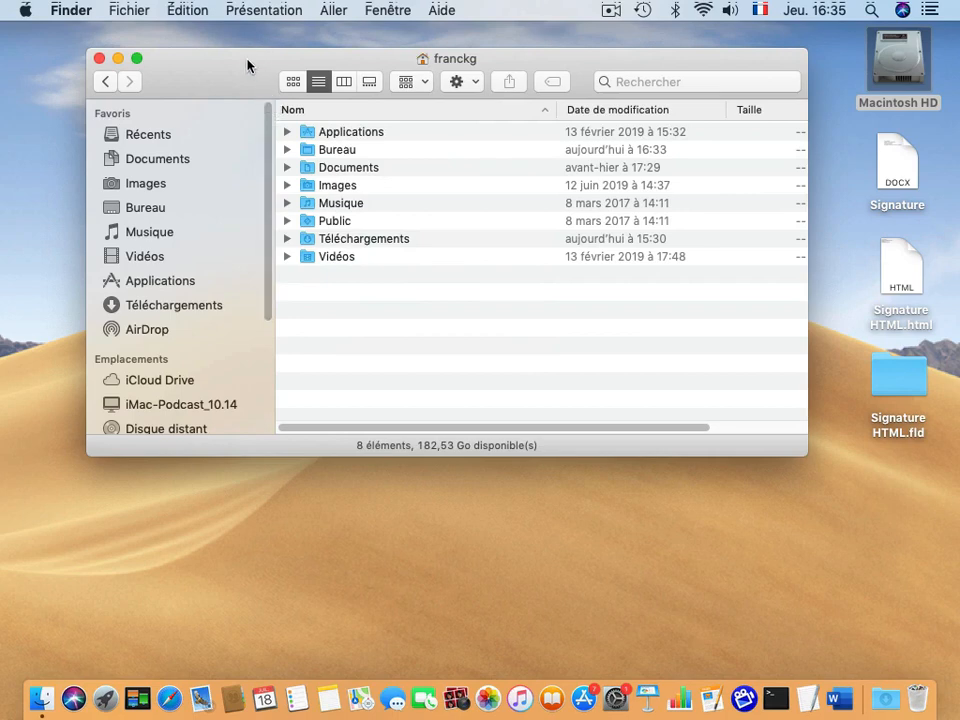
{"action": "left_click_drag", "start_coordinate": [232, 86], "coordinate": [238, 77]}
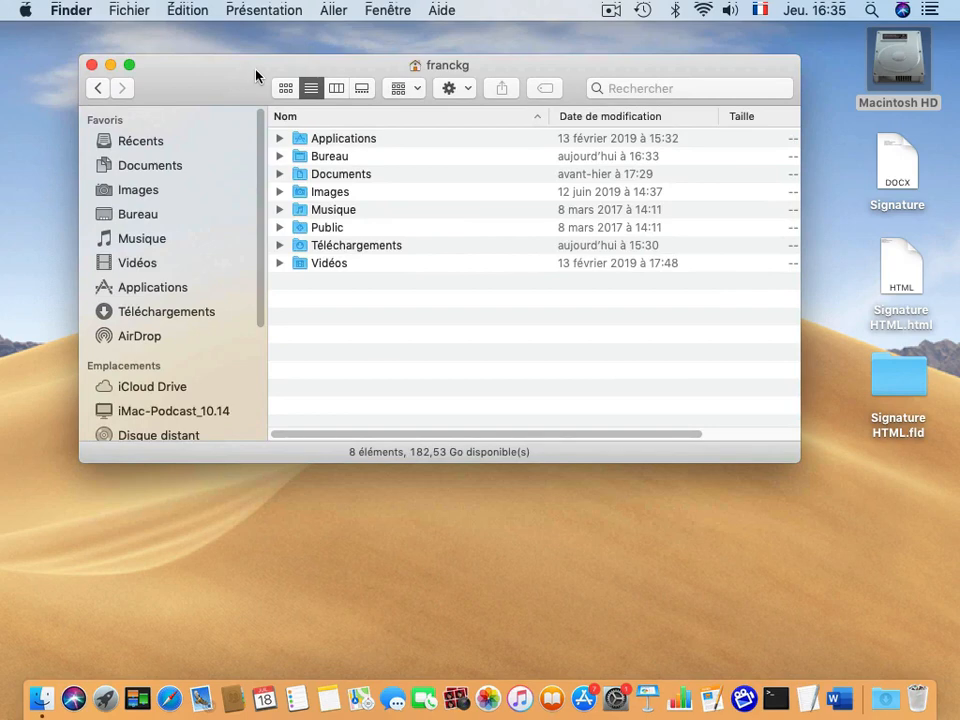
{"action": "left_click", "coordinate": [334, 10]}
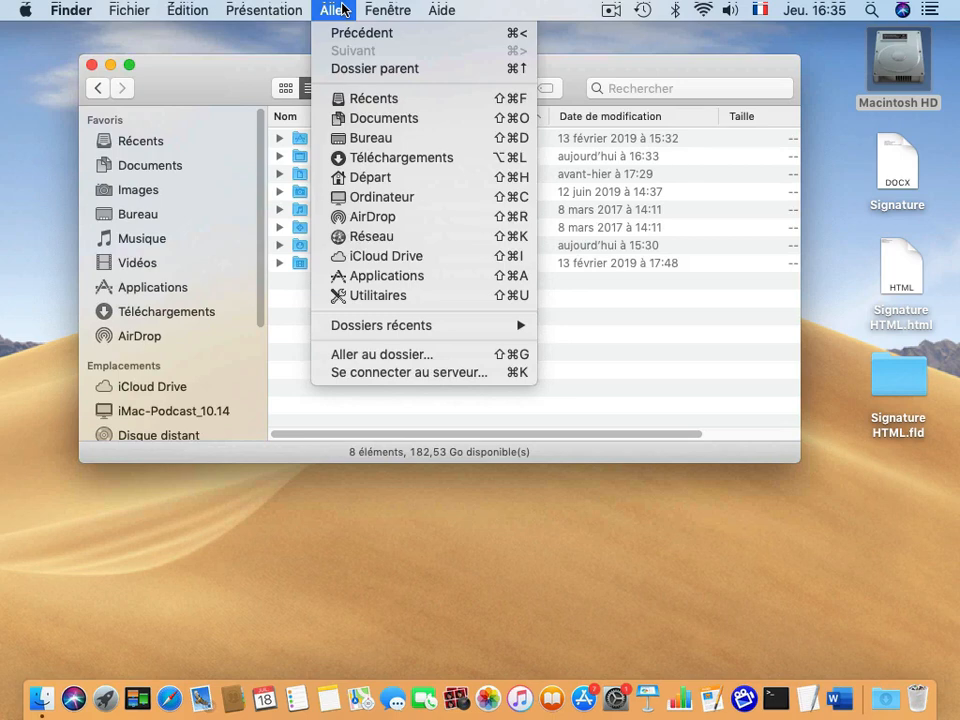
Go to the hidden Bibliothèque folder by holding Option in the Aller menu.
{"action": "key", "text": "alt"}
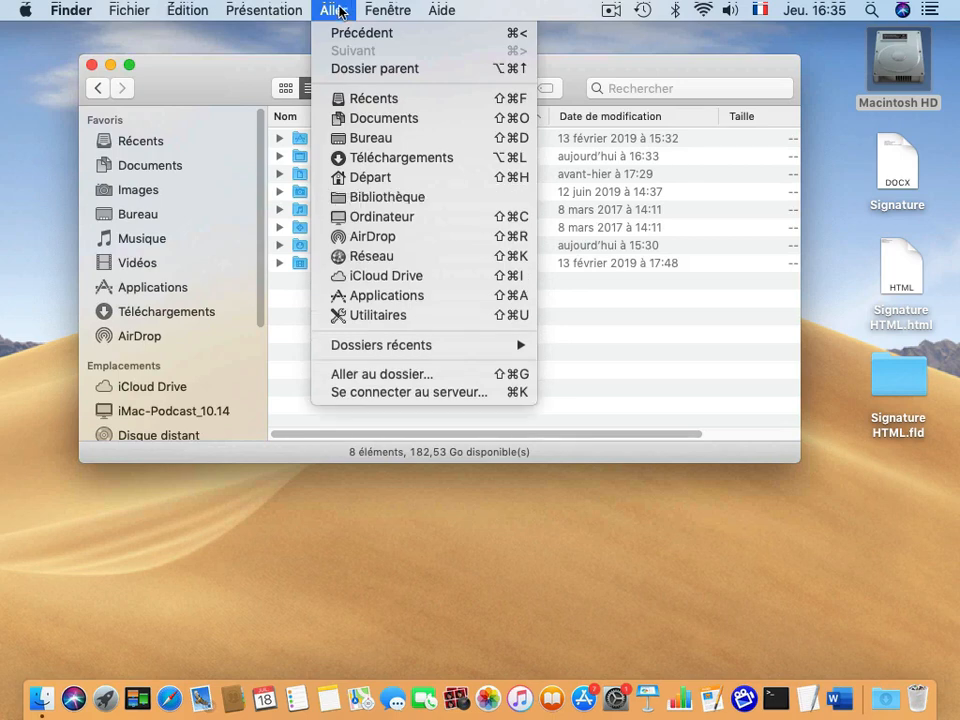
{"action": "key", "text": "alt"}
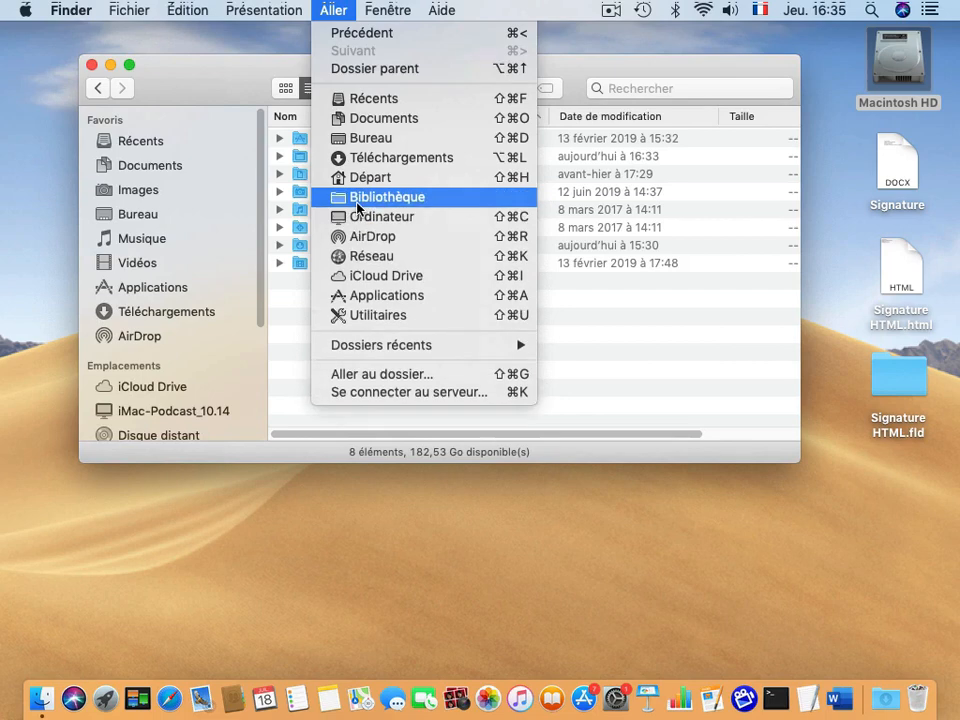
{"action": "key", "text": "alt"}
{"action": "left_click", "coordinate": [341, 200]}
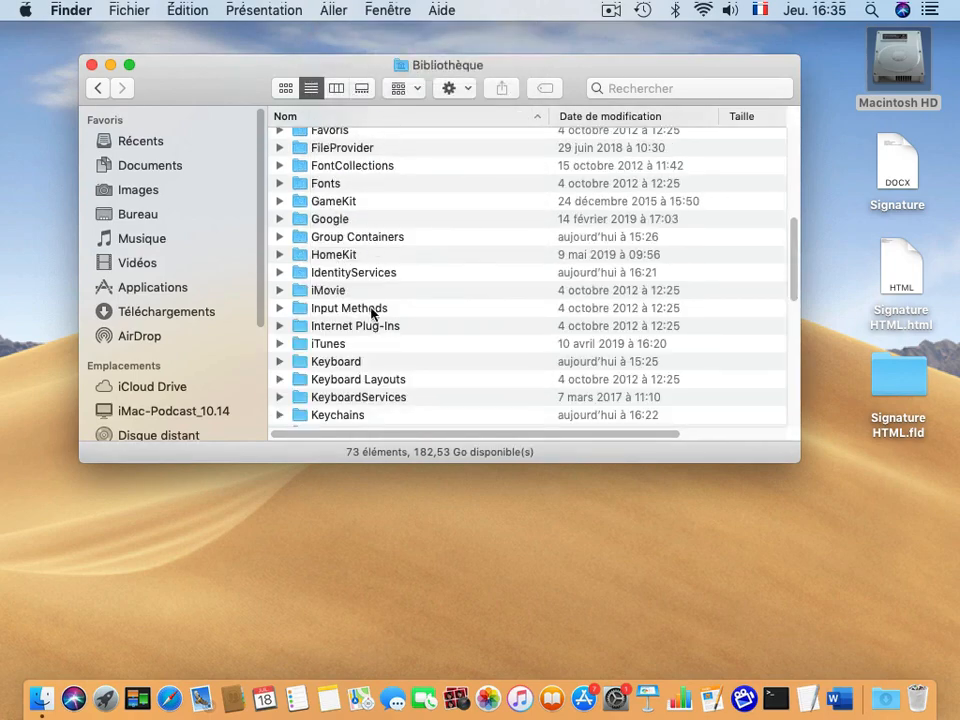
Open the Mail, V6, MailData and Signatures folders in turn.
{"action": "scroll", "coordinate": [360, 321], "scroll_direction": "down", "scroll_amount": 4}
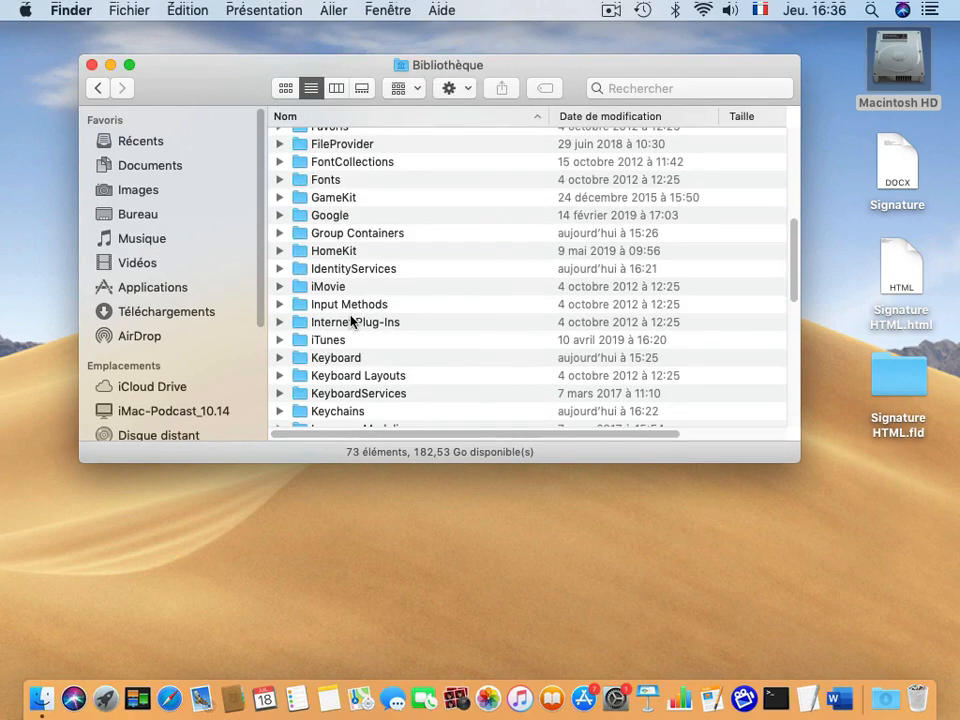
{"action": "scroll", "coordinate": [340, 322], "scroll_direction": "down", "scroll_amount": 4}
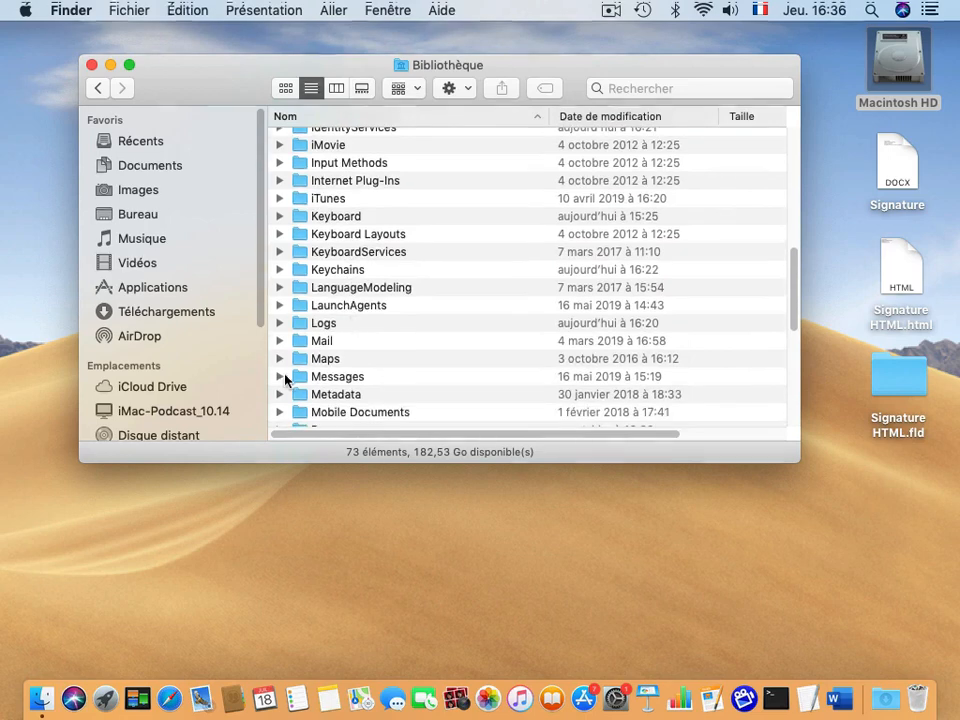
{"action": "left_click", "coordinate": [298, 341]}
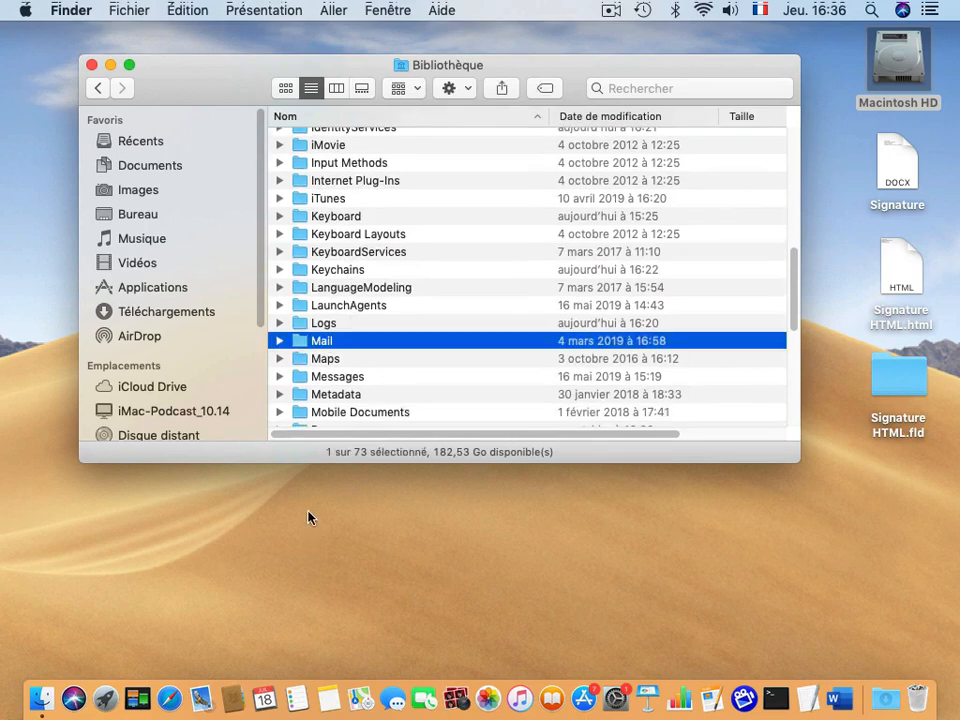
{"action": "double_click", "coordinate": [299, 341]}
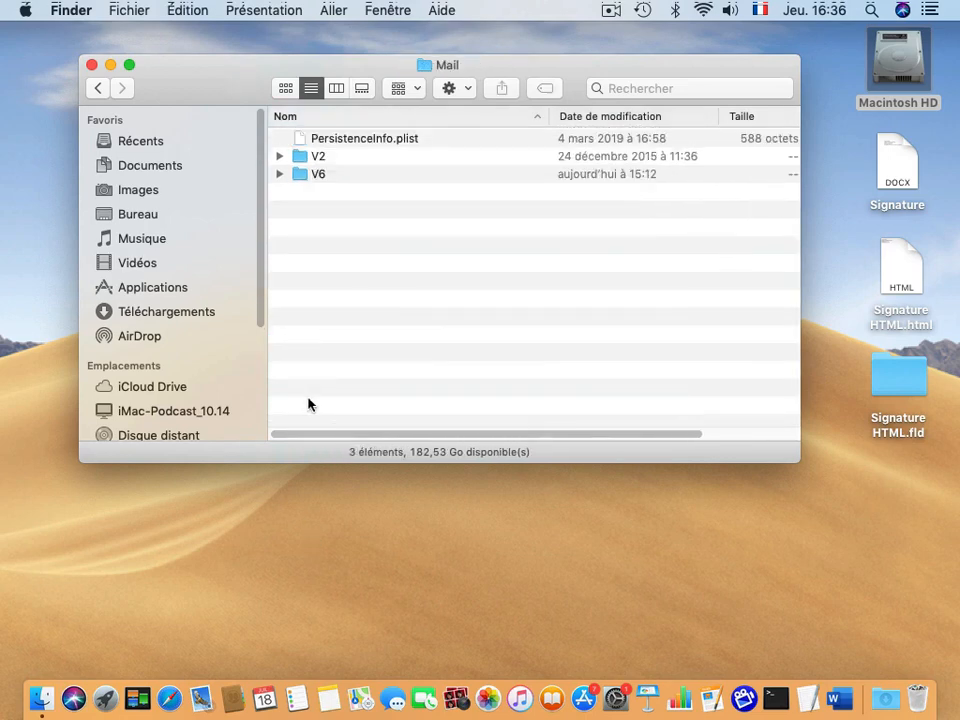
{"action": "double_click", "coordinate": [301, 176]}
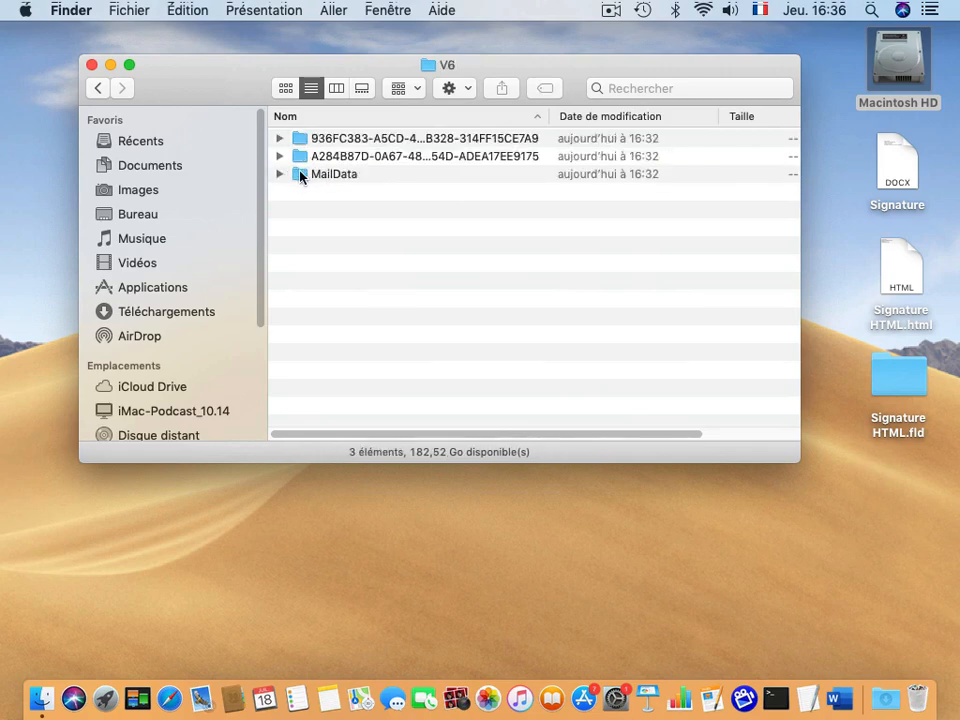
{"action": "double_click", "coordinate": [301, 176]}
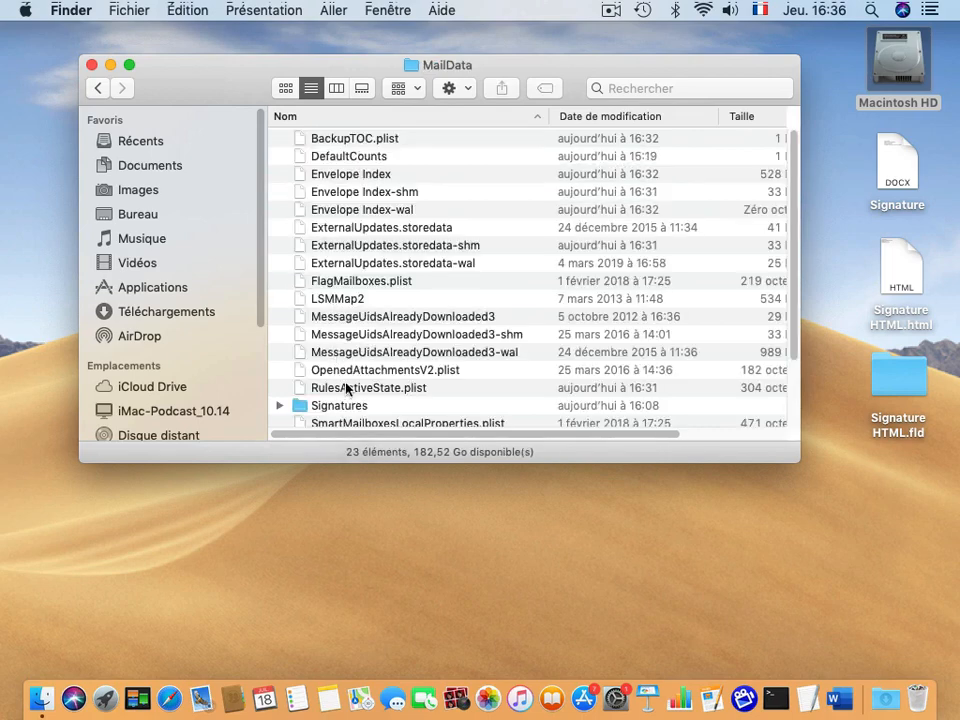
{"action": "double_click", "coordinate": [299, 407]}
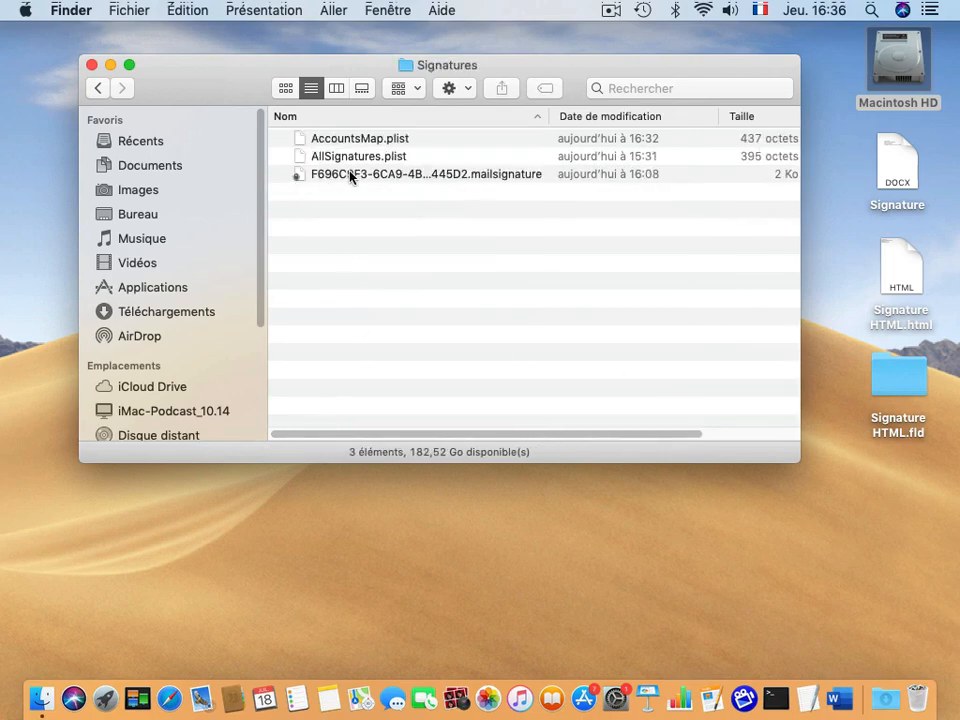
{"action": "left_click", "coordinate": [349, 176]}
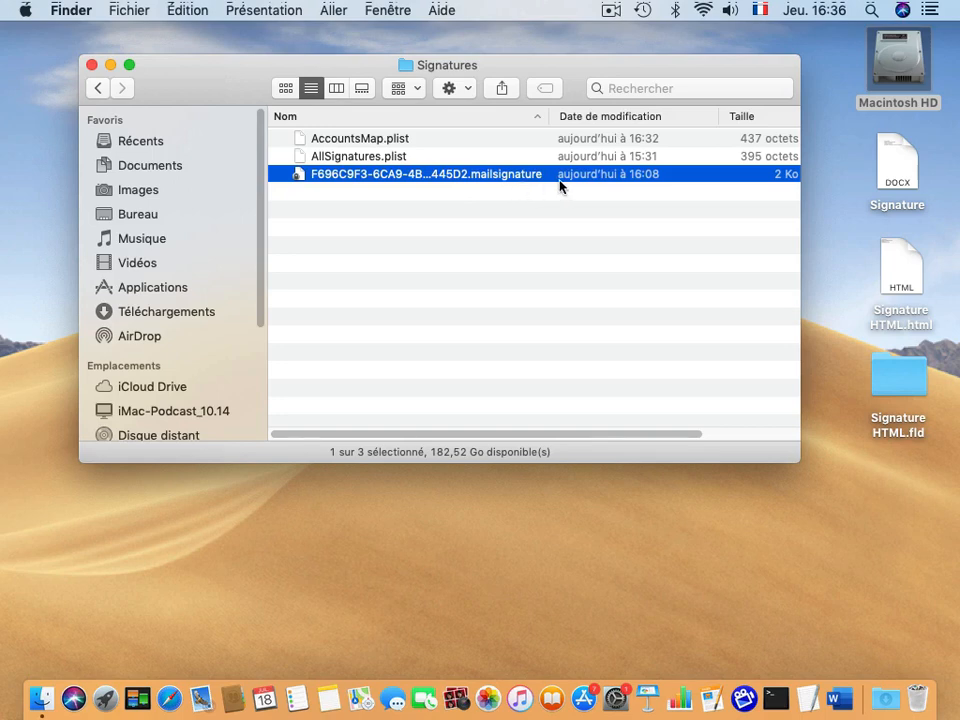
{"action": "left_click", "coordinate": [305, 192]}
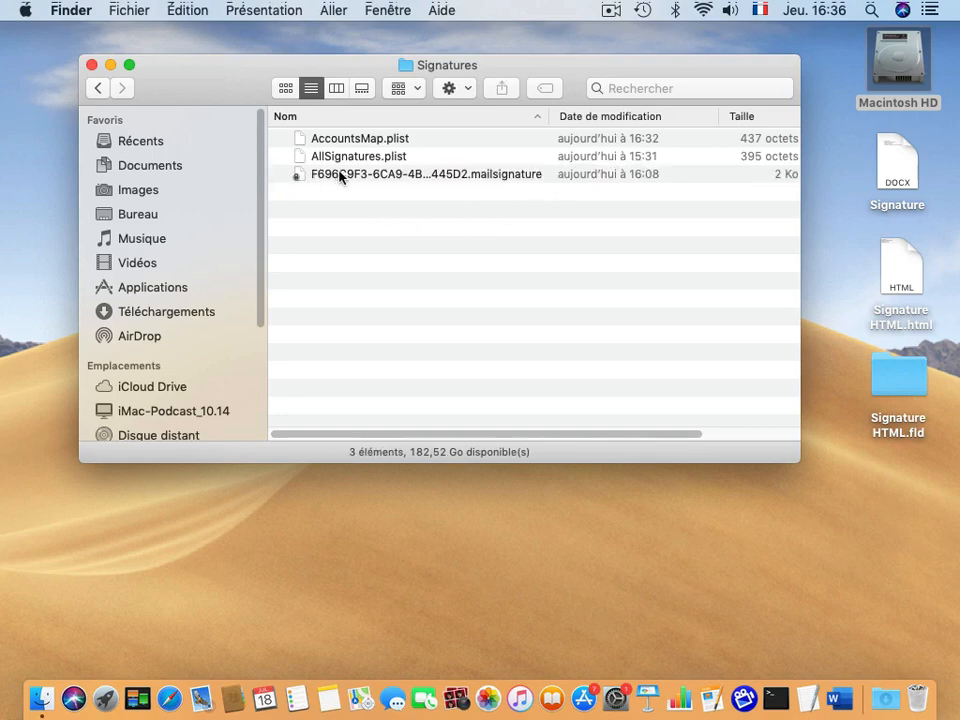
{"action": "left_click", "coordinate": [297, 177]}
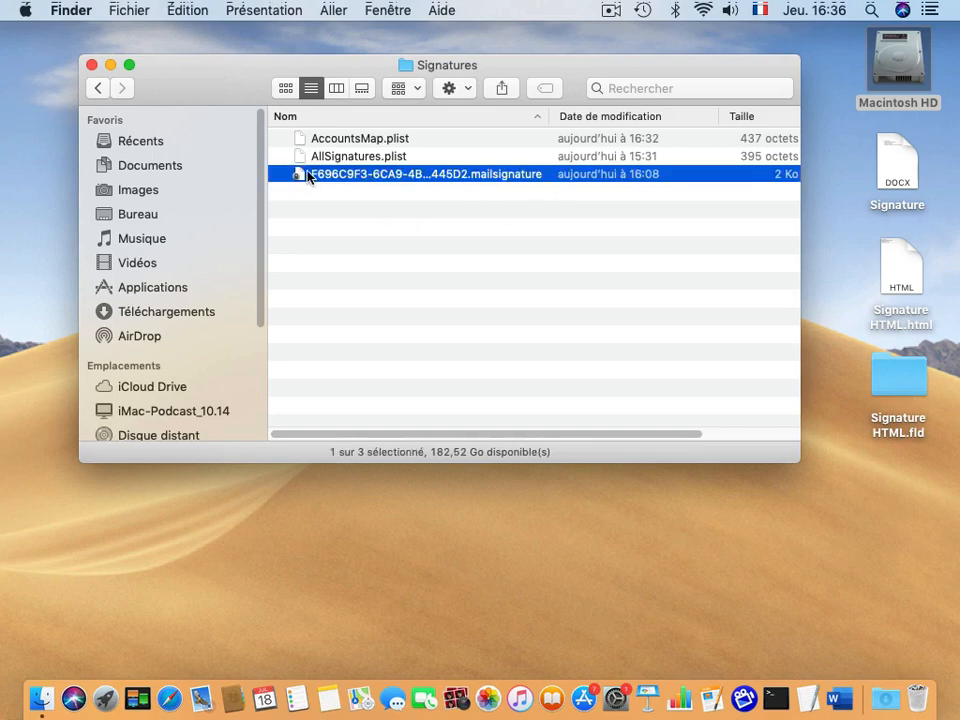
{"action": "left_click", "coordinate": [350, 177]}
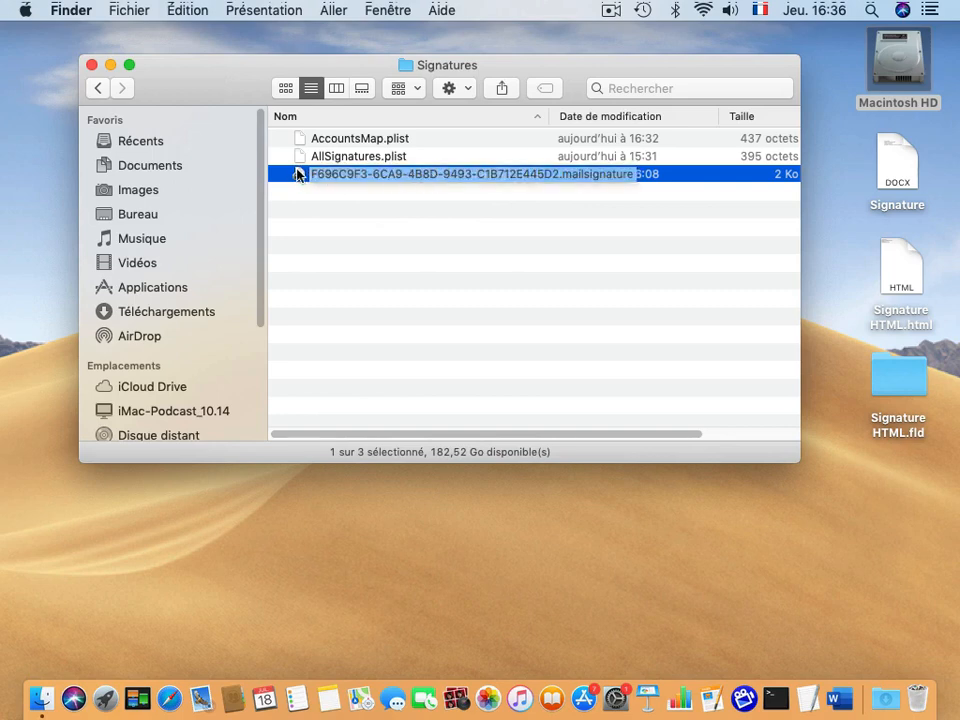
{"action": "key", "text": "Return"}
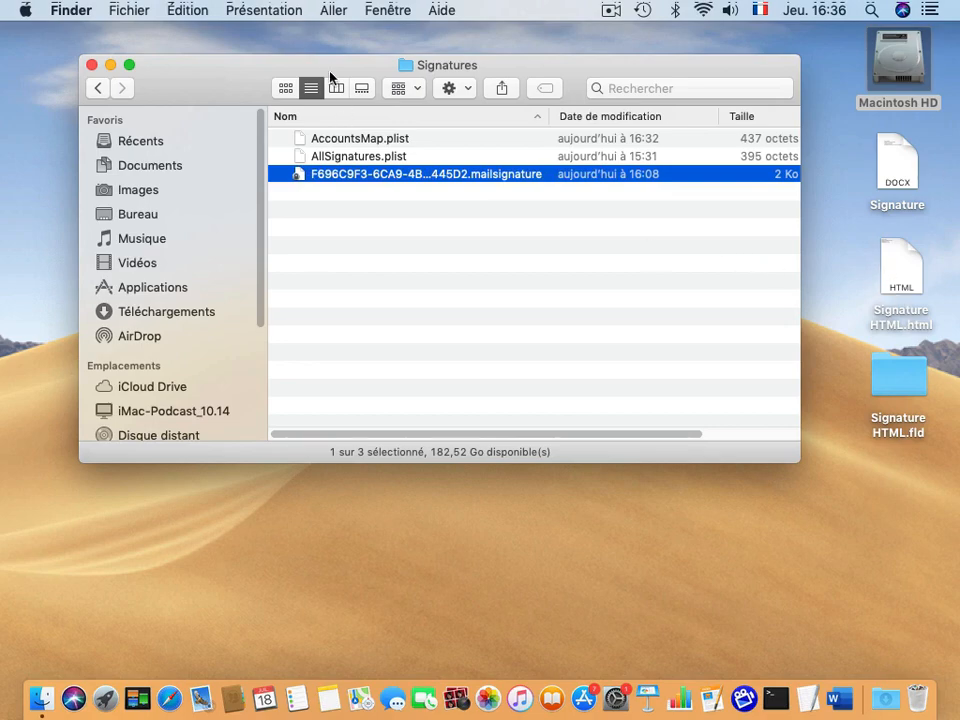
{"action": "left_click_drag", "start_coordinate": [330, 77], "coordinate": [279, 50]}
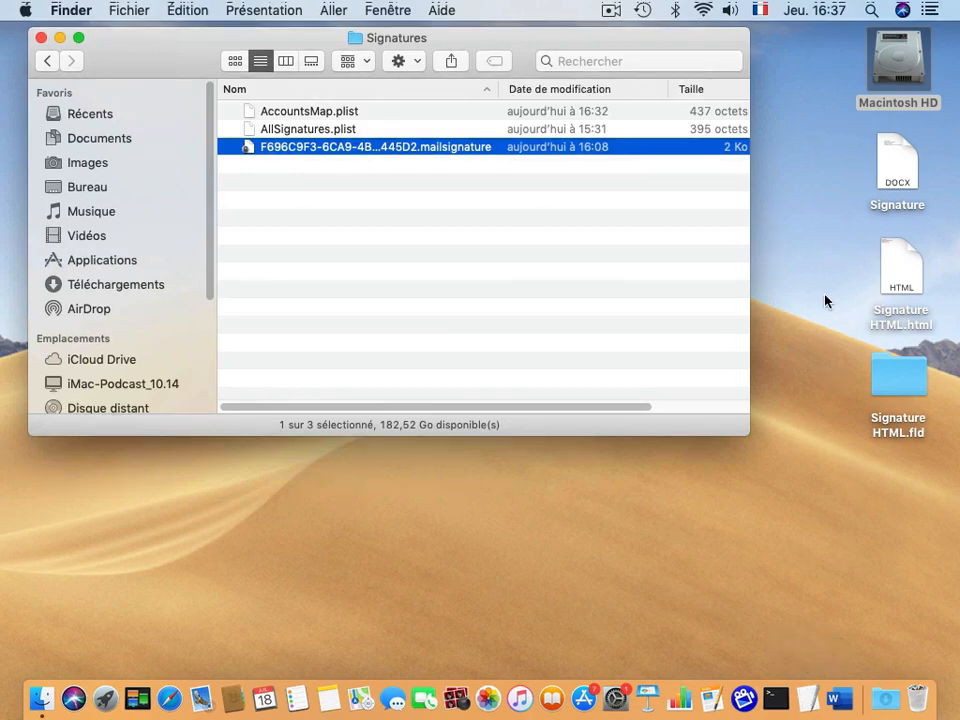
{"action": "left_click", "coordinate": [898, 281]}
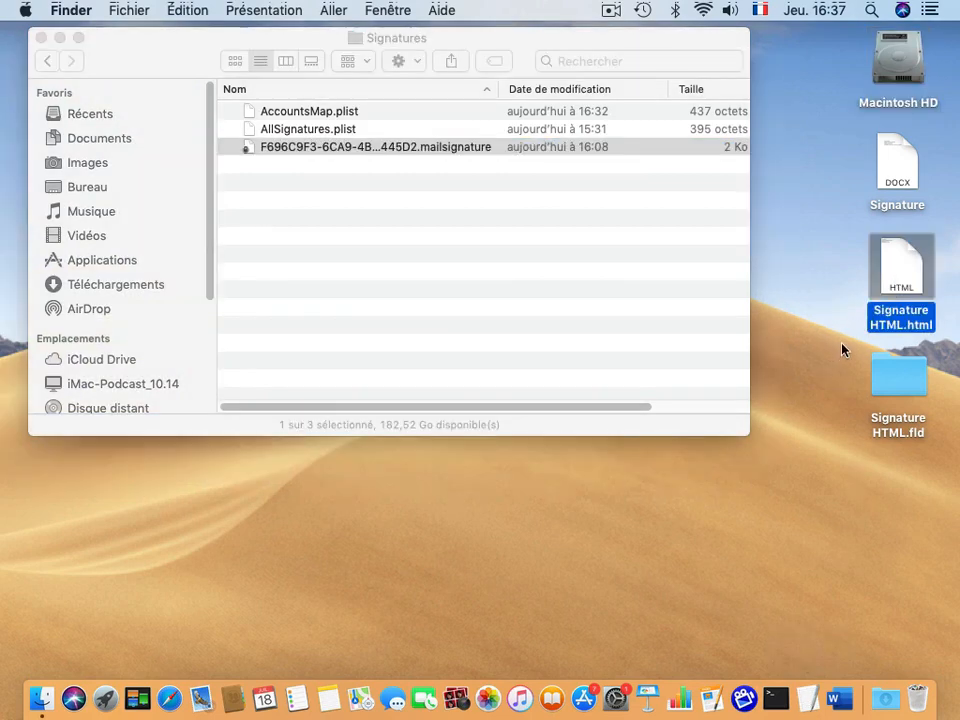
Open Signature HTML.html with TextEdit and scroll through its HTML source.
{"action": "right_click", "coordinate": [899, 263]}
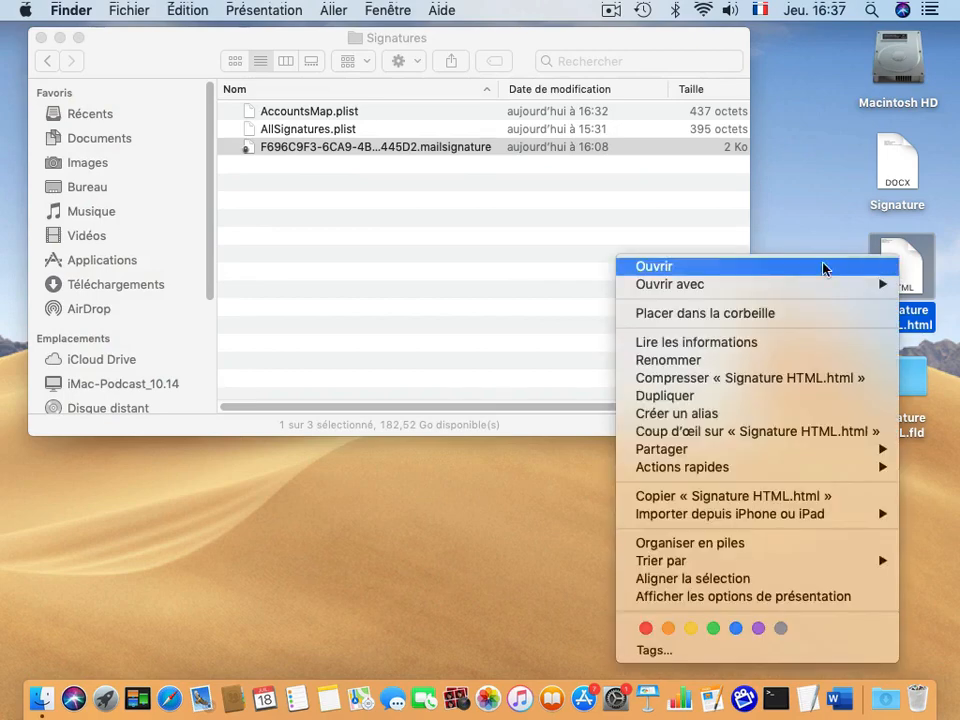
{"action": "mouse_move", "coordinate": [782, 283]}
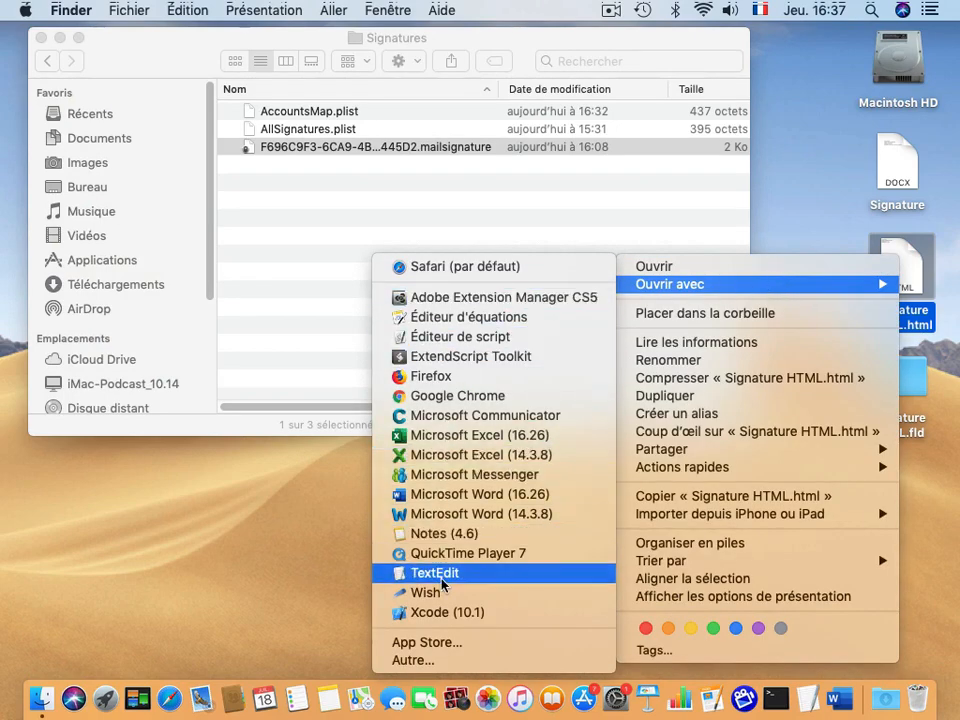
{"action": "left_click", "coordinate": [388, 574]}
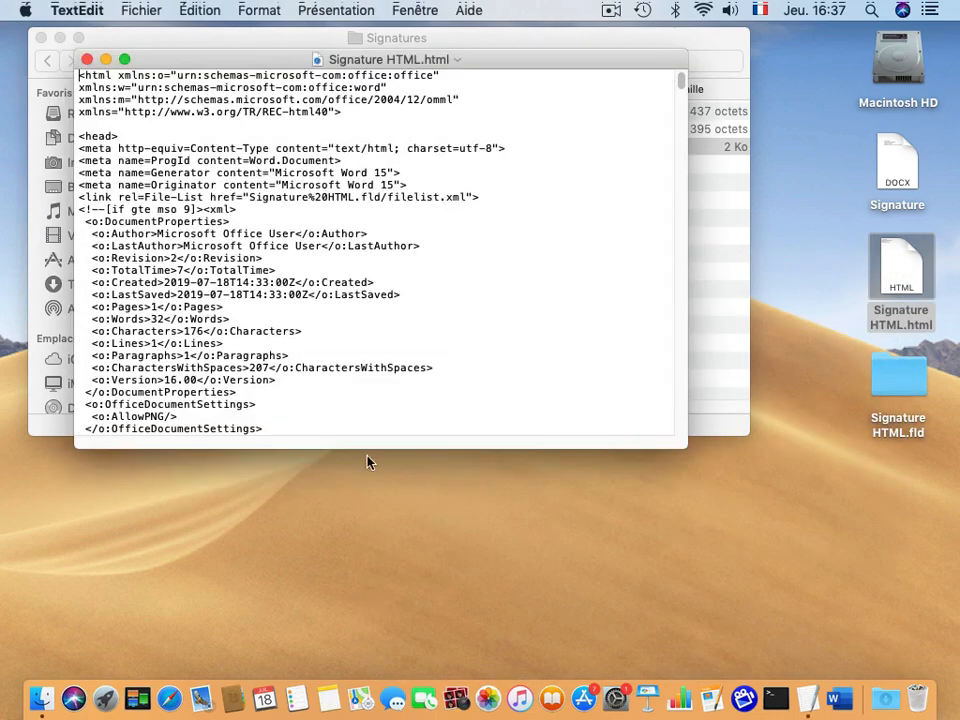
{"action": "left_click_drag", "start_coordinate": [368, 48], "coordinate": [397, 35]}
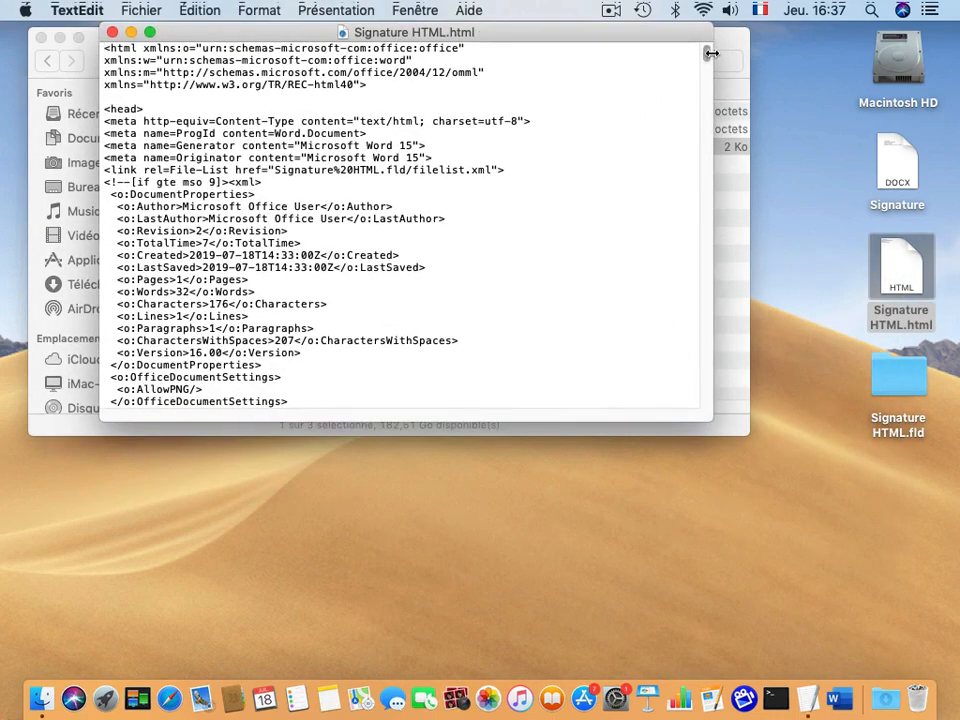
{"action": "scroll", "coordinate": [707, 66], "scroll_direction": "down", "scroll_amount": 5}
{"action": "mouse_move", "coordinate": [707, 66]}
{"action": "left_mouse_down"}
{"action": "mouse_move", "coordinate": [707, 161]}
{"action": "mouse_move", "coordinate": [707, 70]}
{"action": "left_mouse_up"}
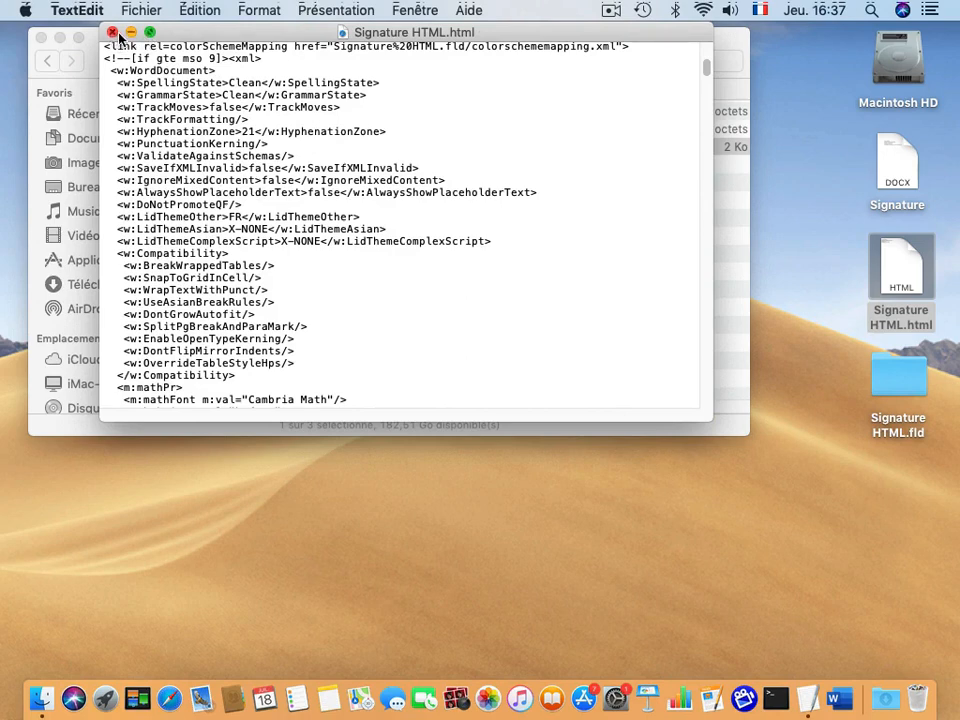
Uncheck 'Afficher les fichiers HTML sous forme de code HTML' in TextEdit, then close Signature HTML.html.
{"action": "left_click", "coordinate": [70, 9]}
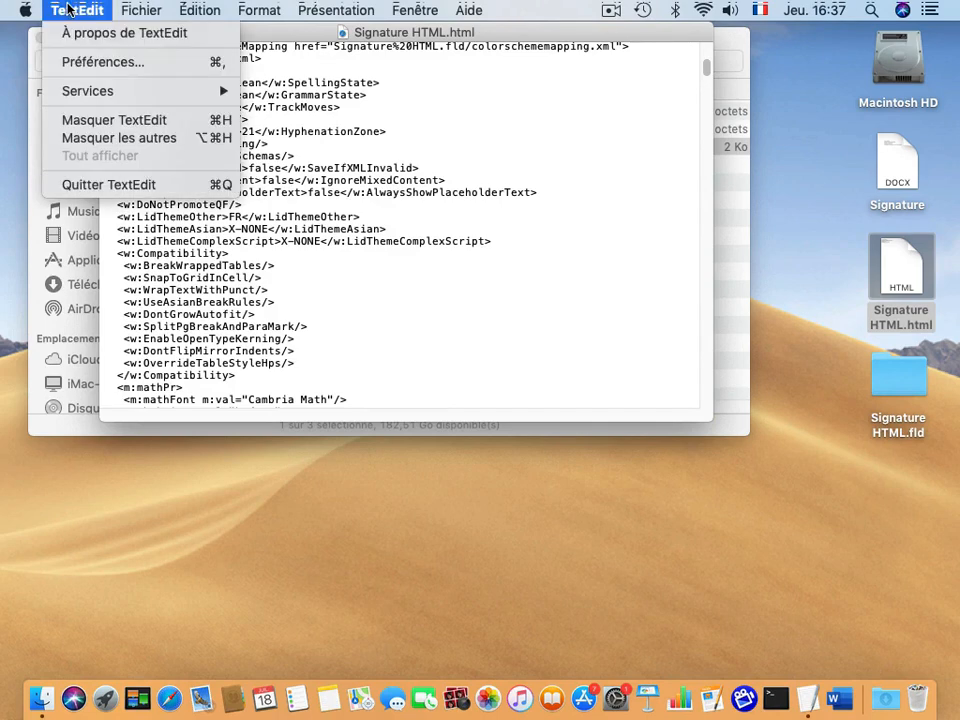
{"action": "left_click", "coordinate": [62, 62]}
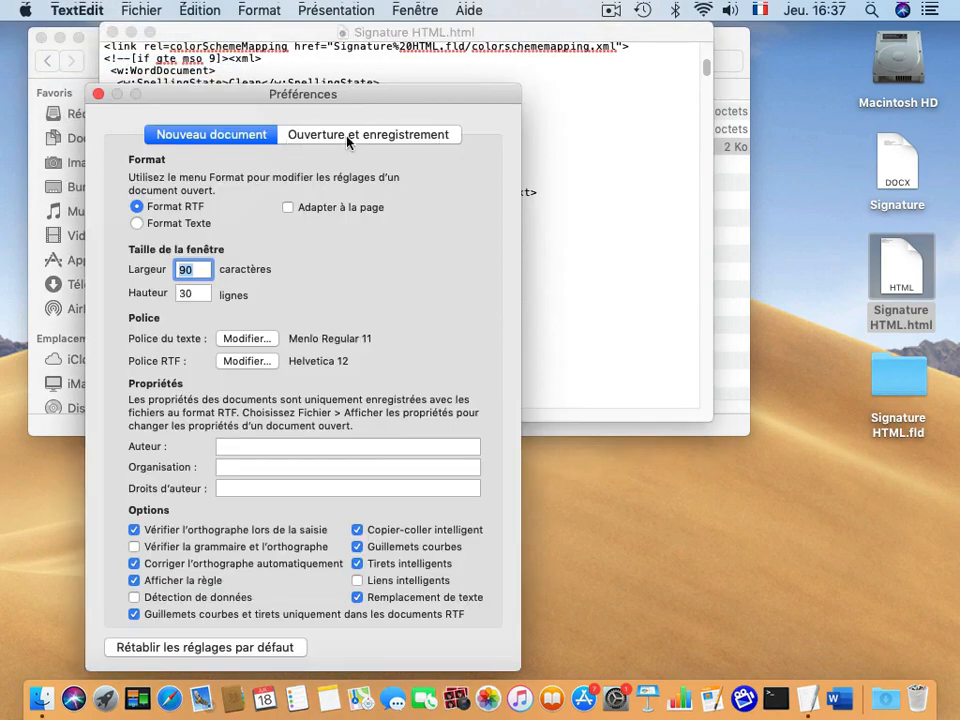
{"action": "left_click", "coordinate": [397, 140]}
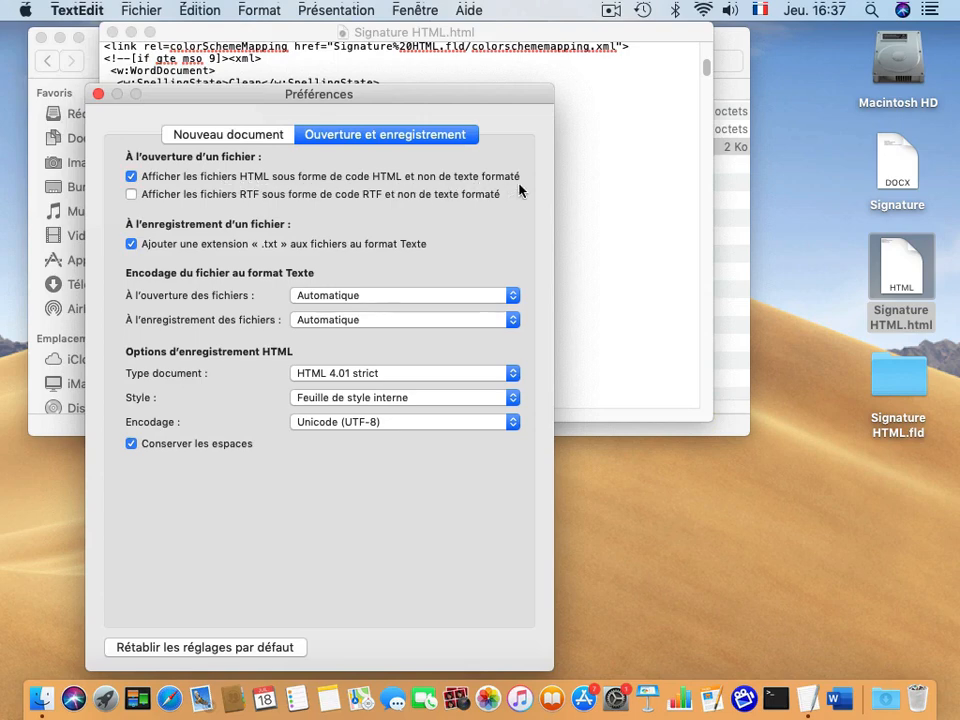
{"action": "left_click", "coordinate": [132, 177]}
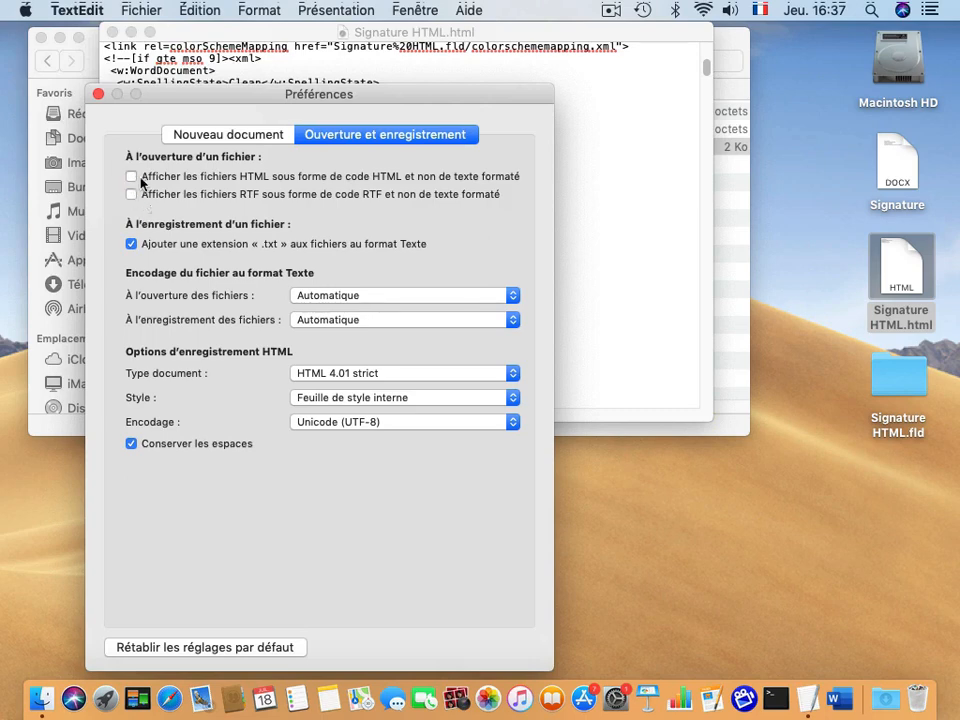
{"action": "left_click", "coordinate": [98, 94]}
{"action": "left_click", "coordinate": [112, 33]}
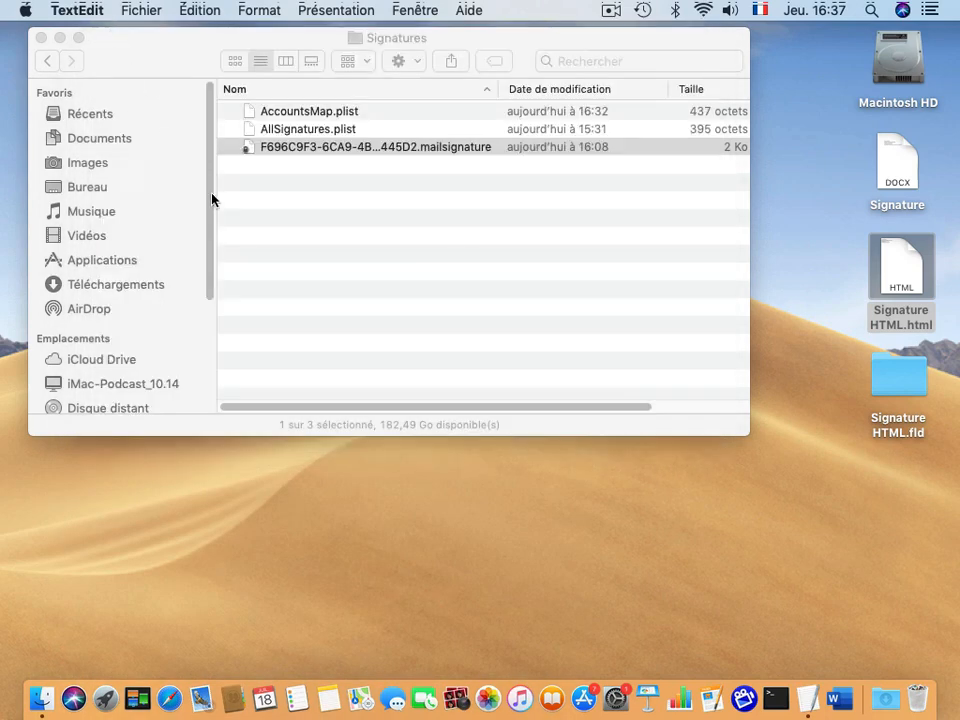
{"action": "right_click", "coordinate": [898, 260]}
{"action": "mouse_move", "coordinate": [705, 285]}
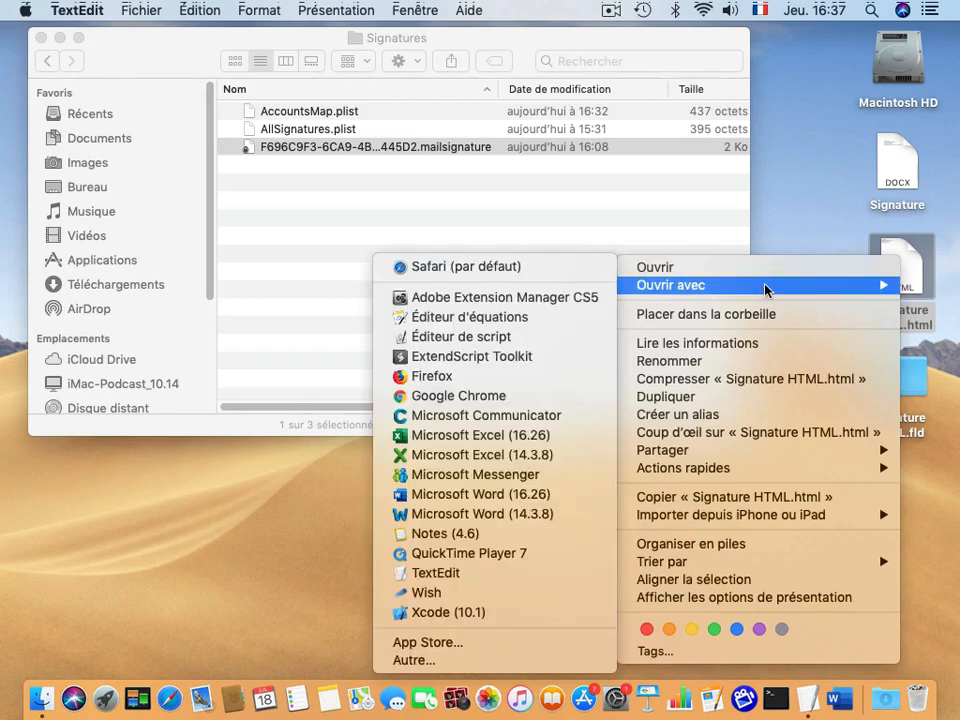
{"action": "left_click", "coordinate": [443, 581]}
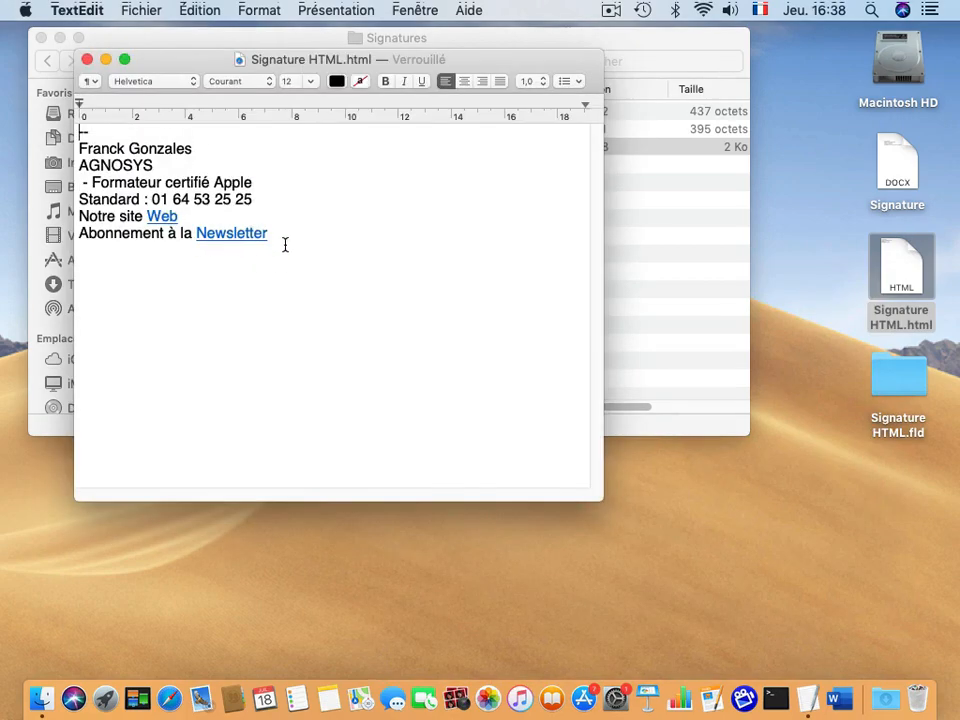
{"action": "left_click_drag", "start_coordinate": [197, 57], "coordinate": [310, 84]}
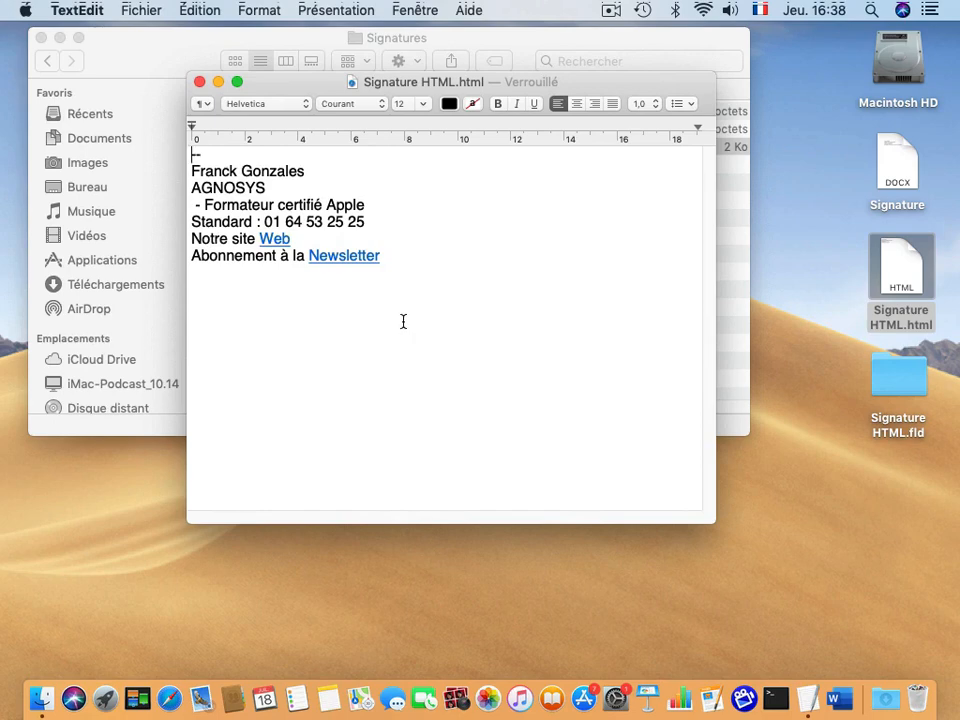
{"action": "left_click", "coordinate": [200, 83]}
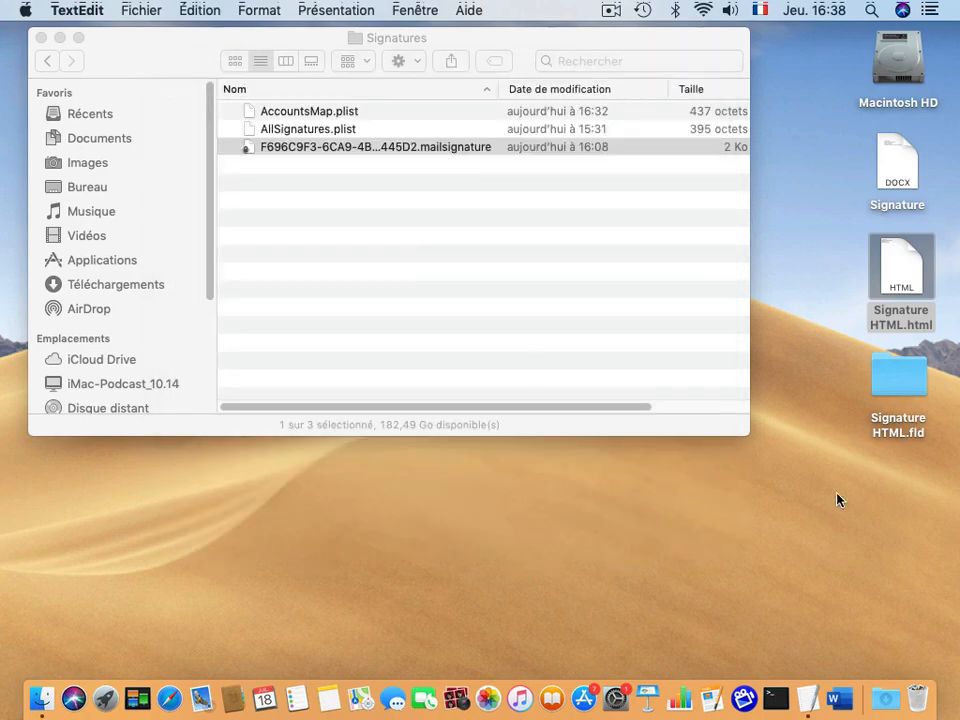
Re-check 'Afficher les fichiers HTML sous forme de code HTML' in TextEdit's Préférences.
{"action": "left_click", "coordinate": [89, 12]}
{"action": "left_click", "coordinate": [88, 62]}
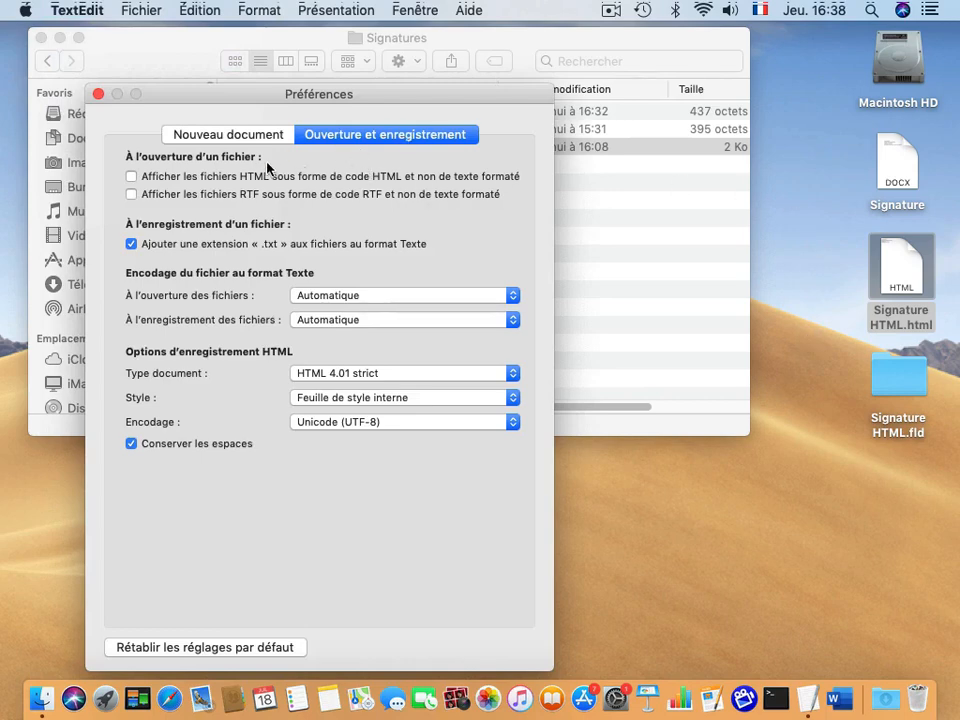
{"action": "left_click", "coordinate": [132, 177]}
{"action": "left_click", "coordinate": [98, 94]}
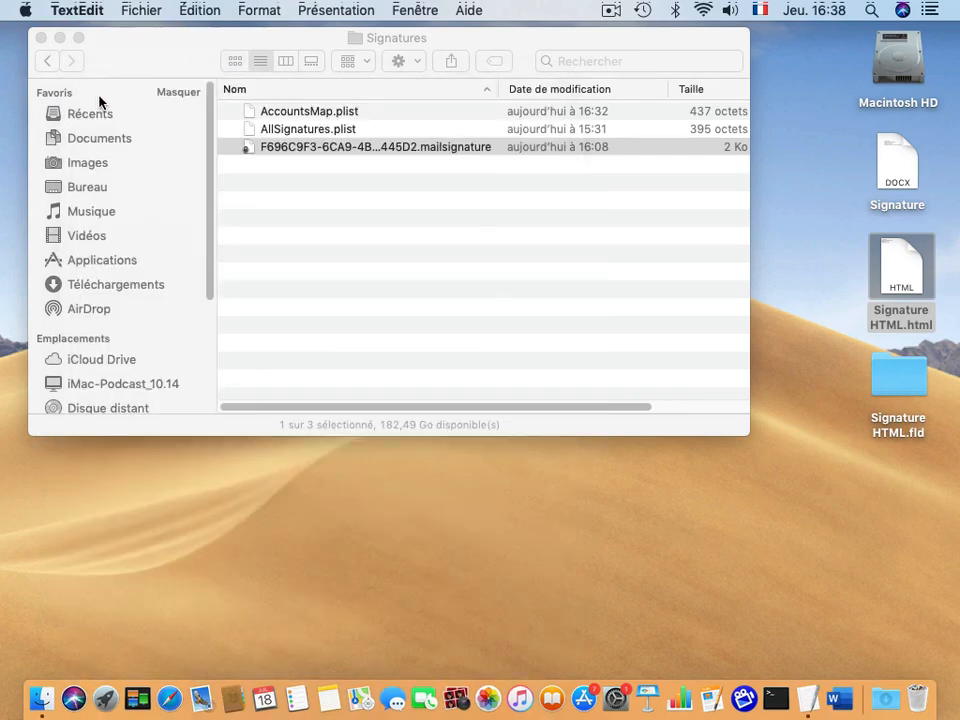
Reopen Signature HTML.html in TextEdit to show its HTML source.
{"action": "right_click", "coordinate": [891, 276]}
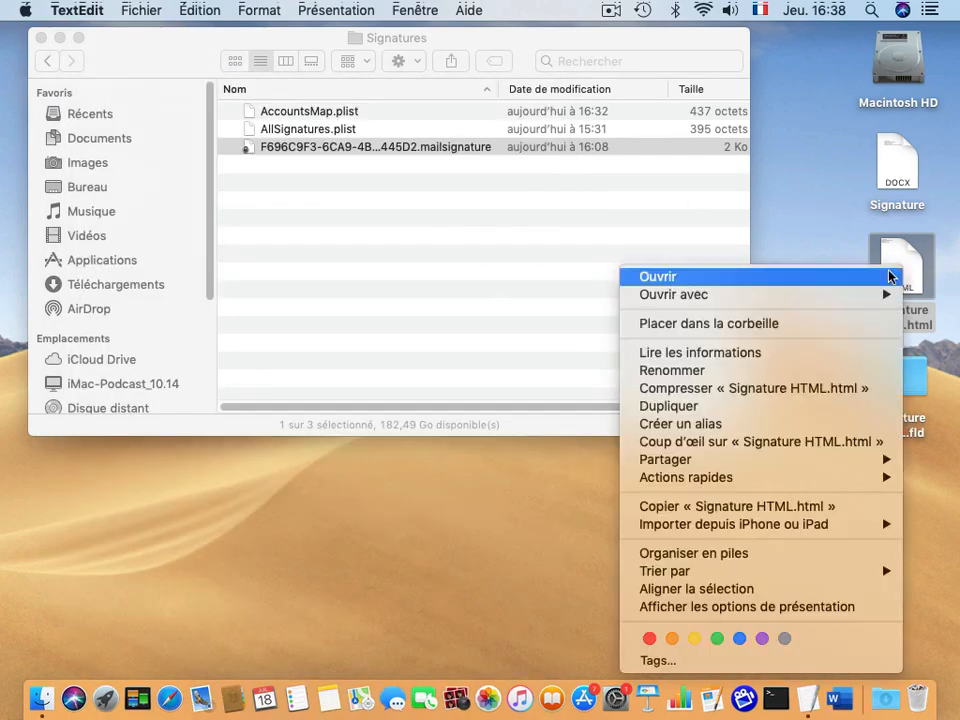
{"action": "mouse_move", "coordinate": [739, 292]}
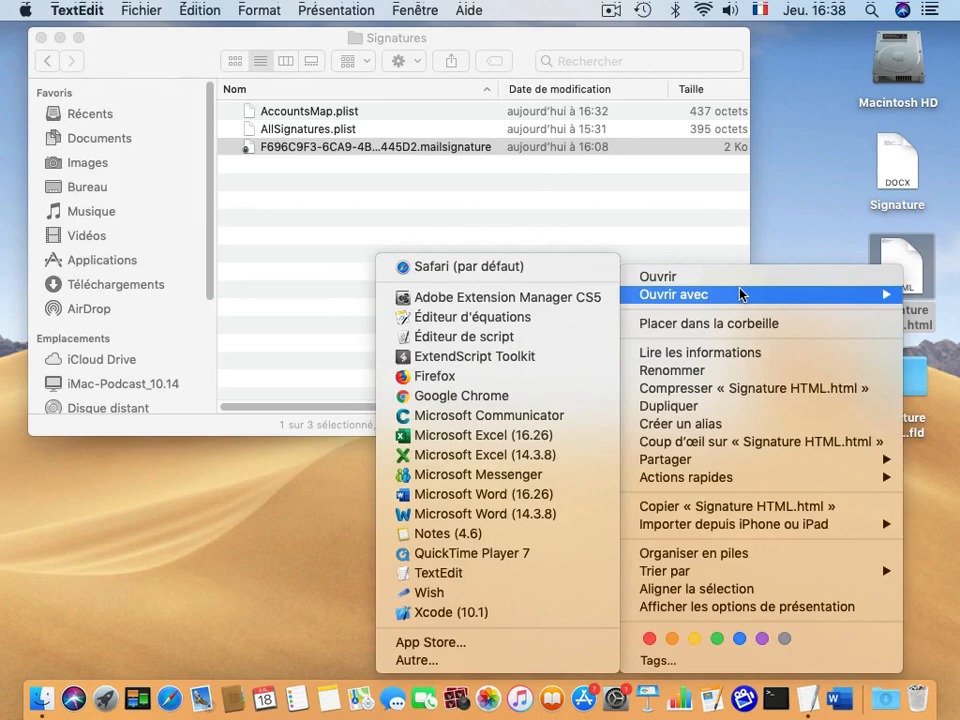
{"action": "left_click", "coordinate": [440, 572]}
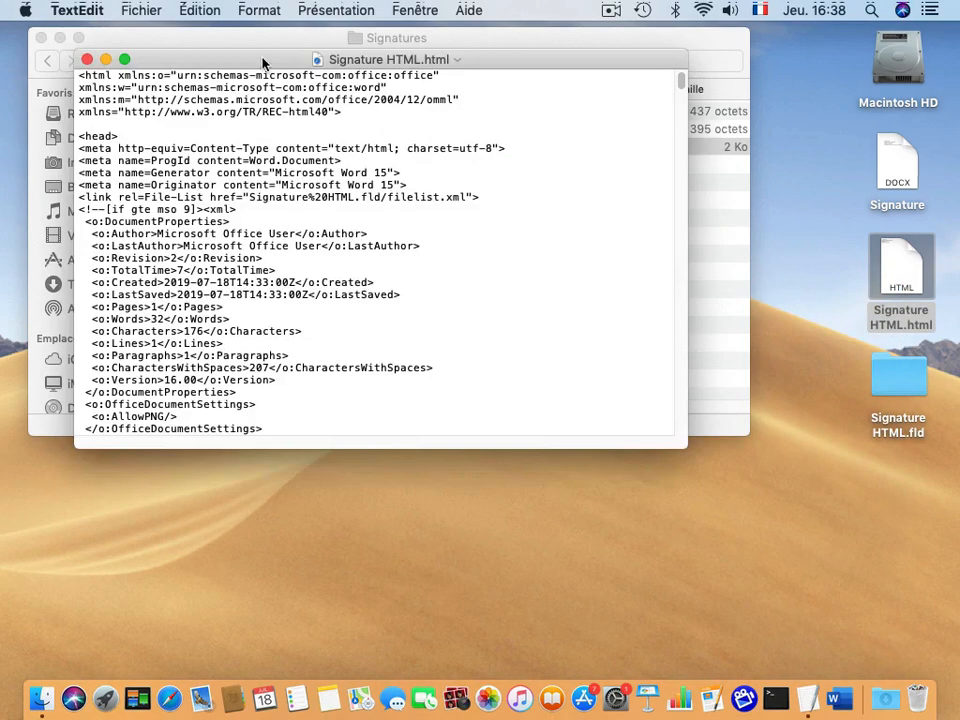
{"action": "left_click_drag", "start_coordinate": [242, 60], "coordinate": [343, 33]}
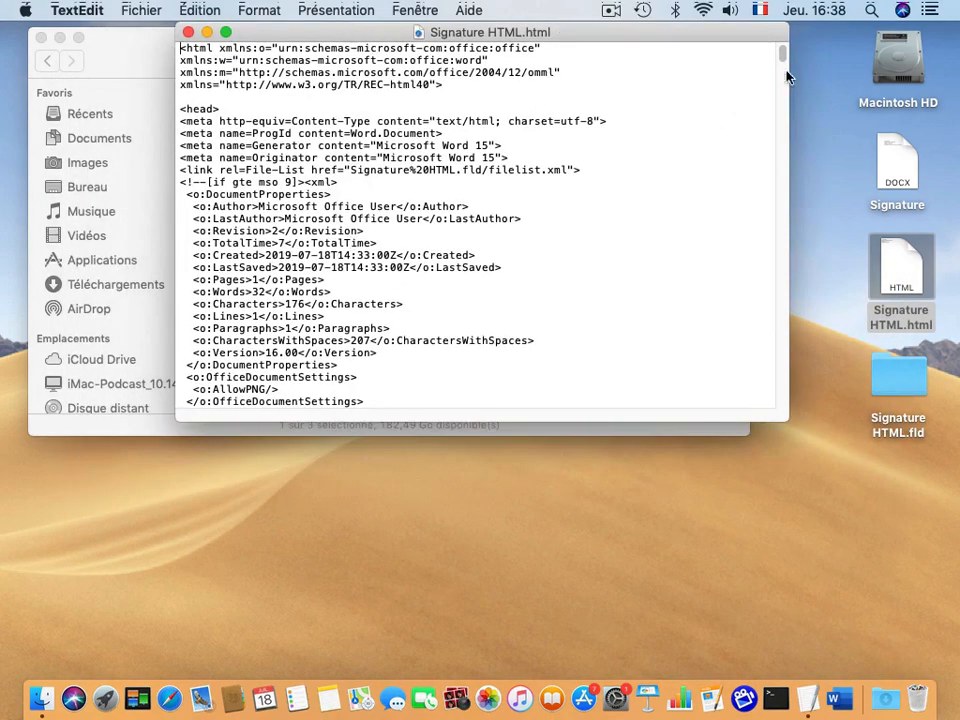
{"action": "left_click_drag", "start_coordinate": [789, 421], "coordinate": [870, 574]}
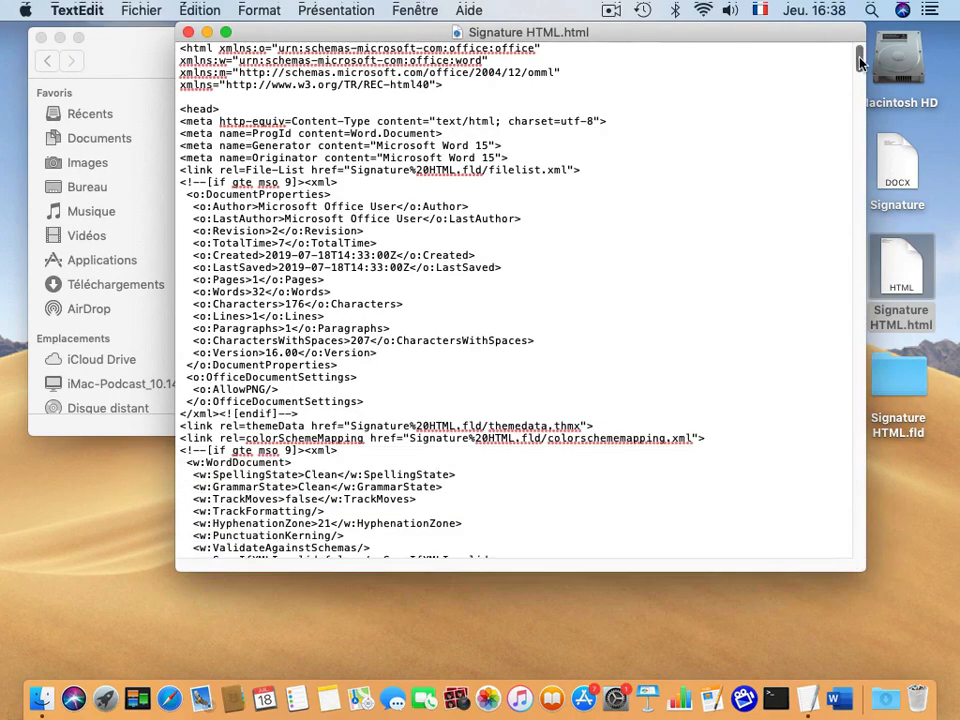
{"action": "left_click_drag", "start_coordinate": [860, 62], "coordinate": [836, 548]}
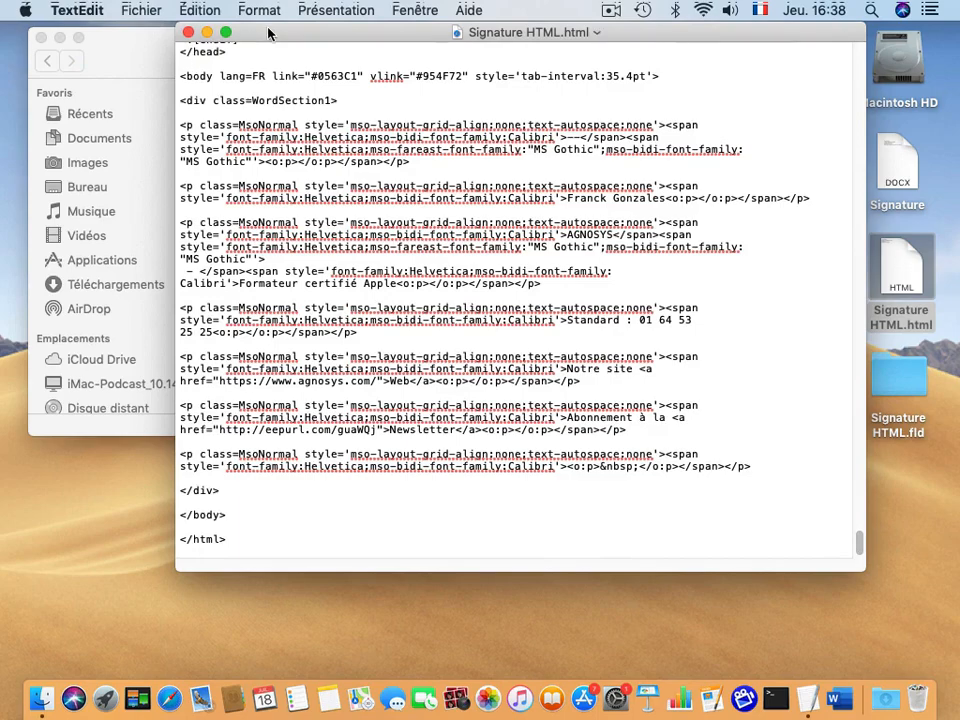
{"action": "left_click_drag", "start_coordinate": [253, 36], "coordinate": [231, 36]}
{"action": "left_click_drag", "start_coordinate": [838, 563], "coordinate": [886, 599]}
{"action": "left_click_drag", "start_coordinate": [161, 84], "coordinate": [205, 84]}
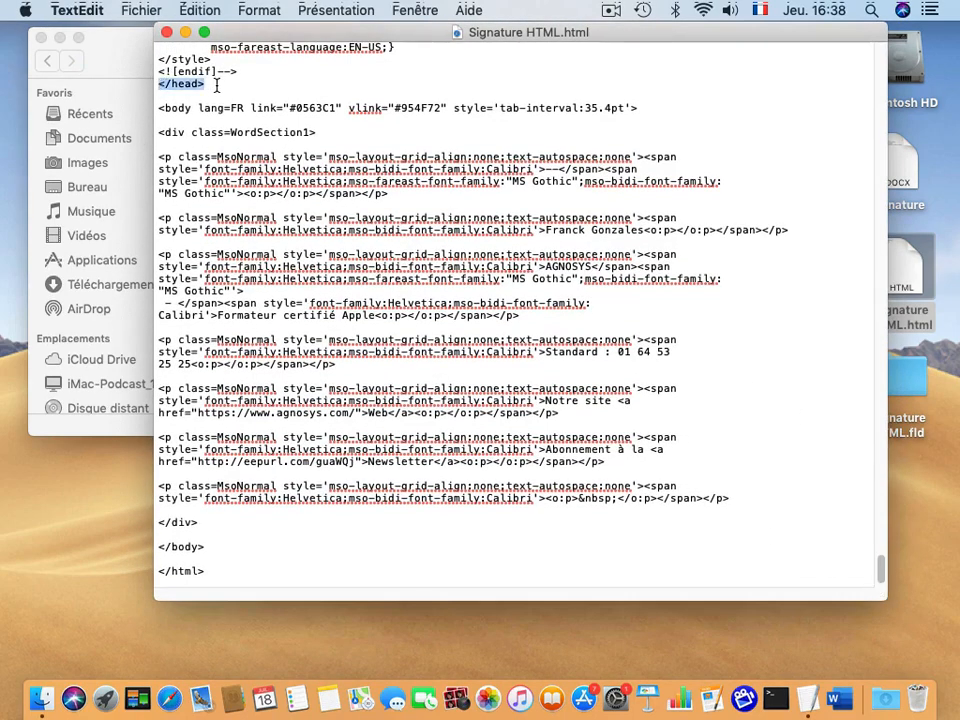
{"action": "double_click", "coordinate": [170, 108]}
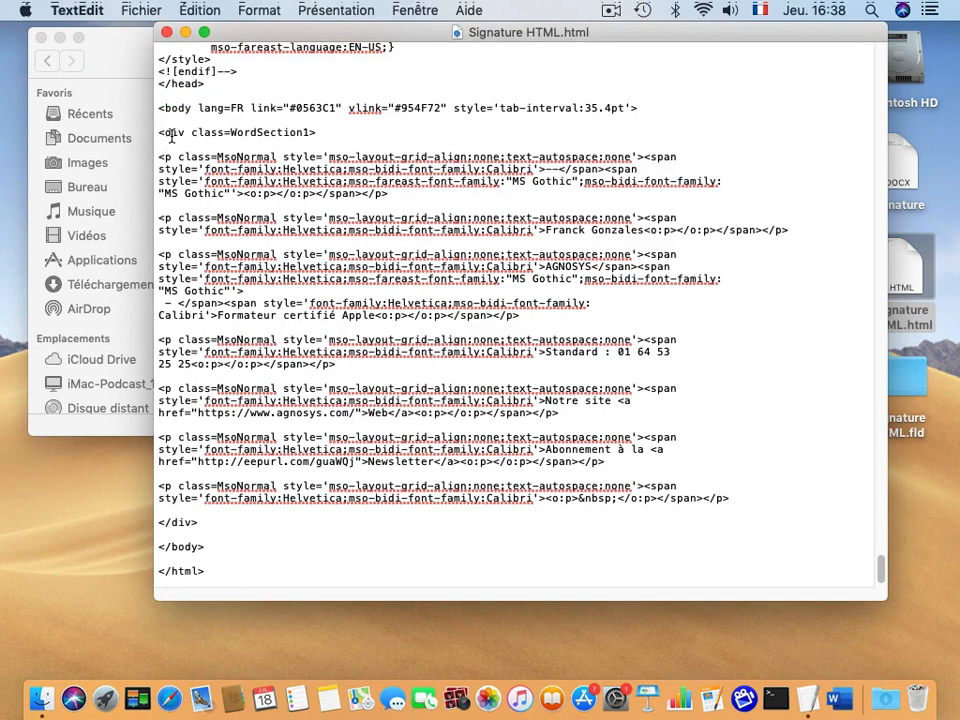
{"action": "left_click_drag", "start_coordinate": [160, 132], "coordinate": [370, 500]}
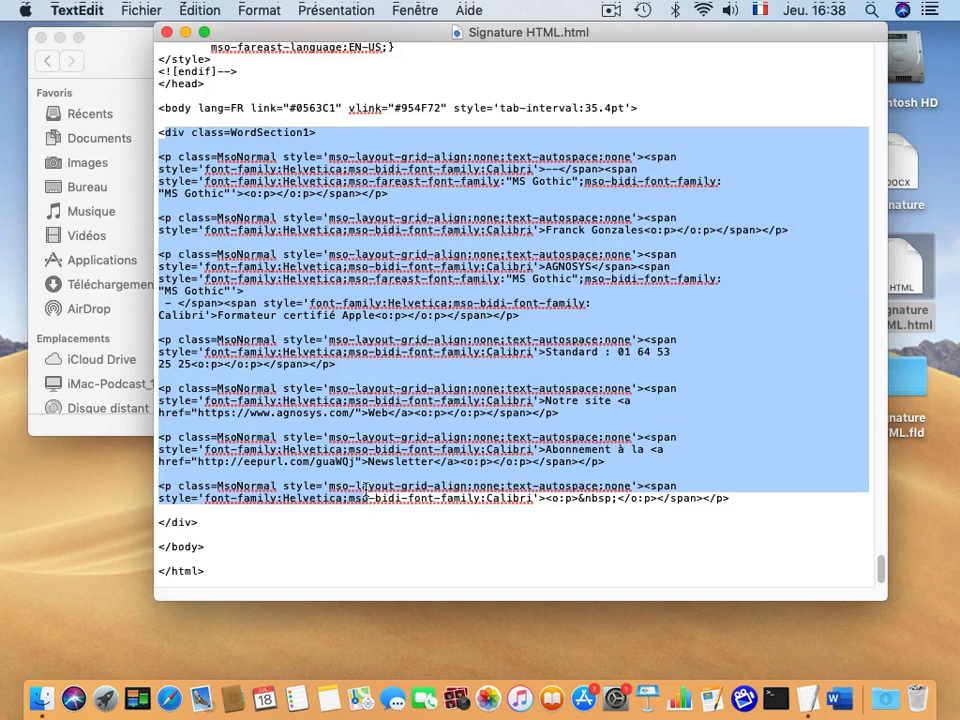
{"action": "left_click_drag", "start_coordinate": [161, 519], "coordinate": [212, 598]}
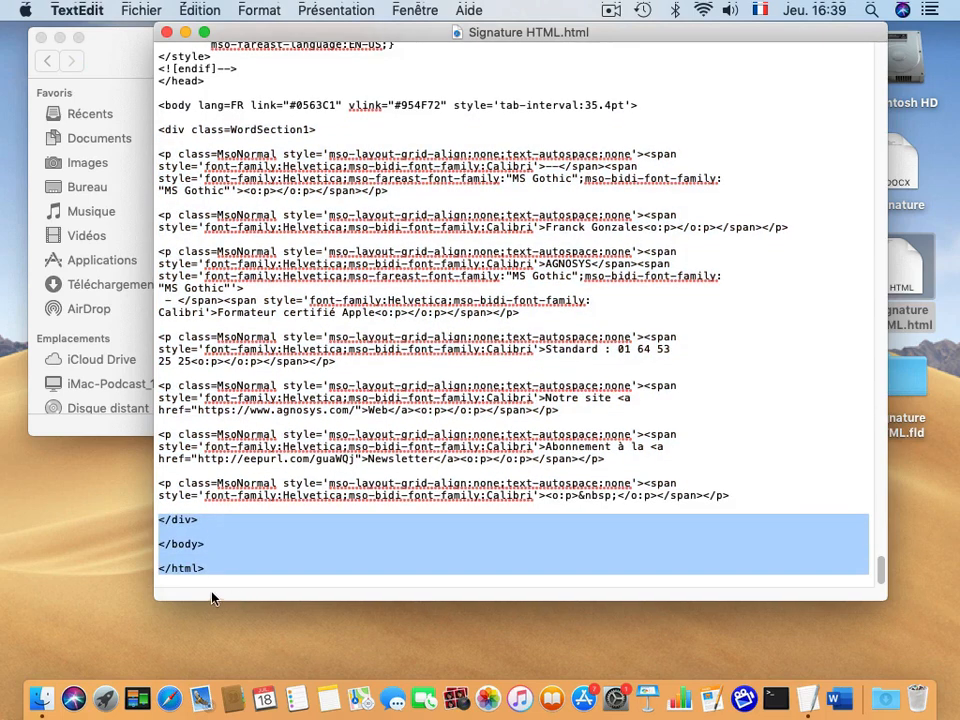
{"action": "left_click_drag", "start_coordinate": [158, 129], "coordinate": [318, 129]}
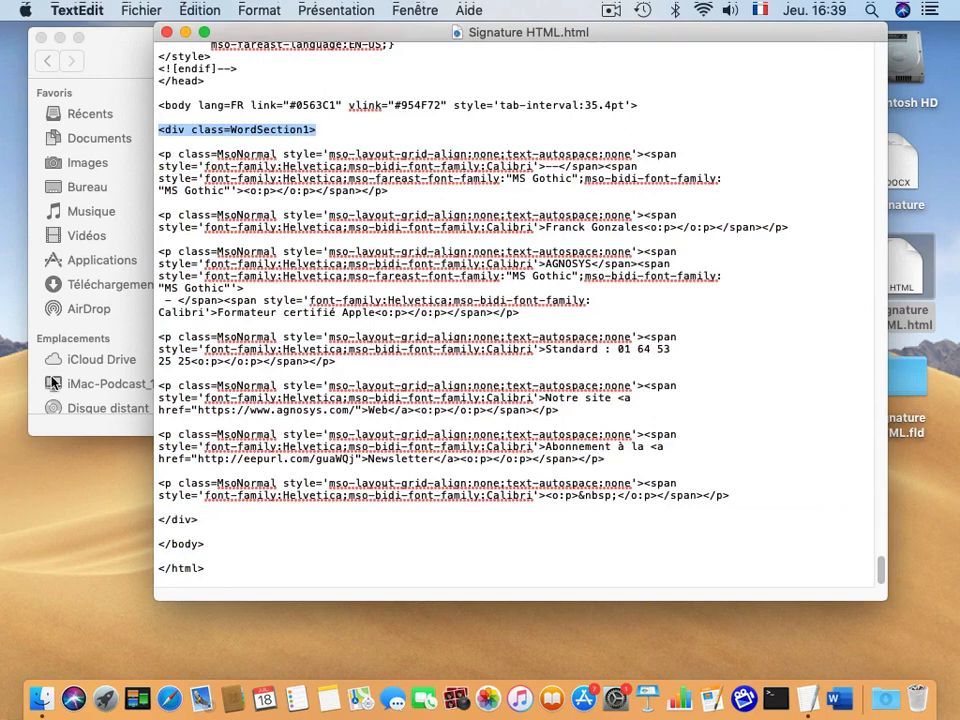
{"action": "left_click_drag", "start_coordinate": [161, 528], "coordinate": [227, 525]}
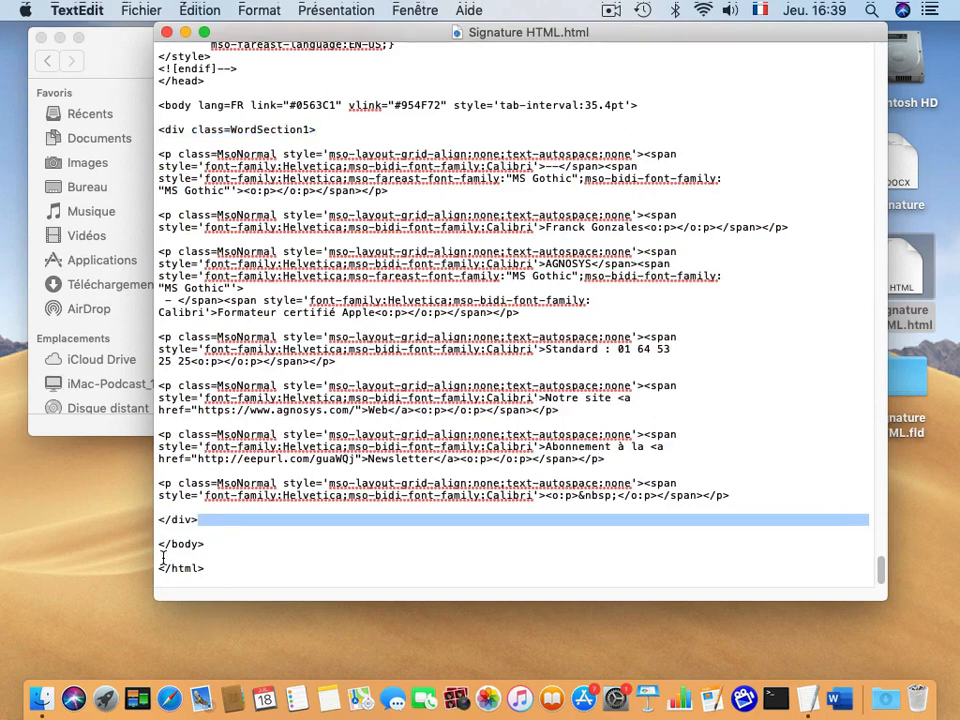
{"action": "left_click_drag", "start_coordinate": [162, 562], "coordinate": [184, 568]}
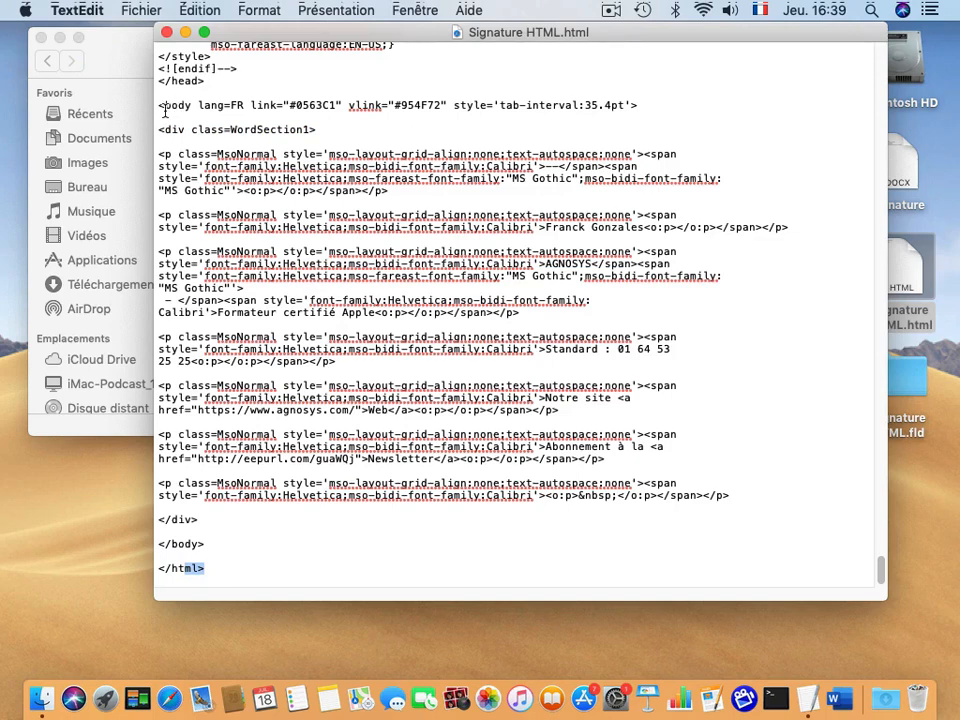
{"action": "left_click_drag", "start_coordinate": [161, 152], "coordinate": [754, 497]}
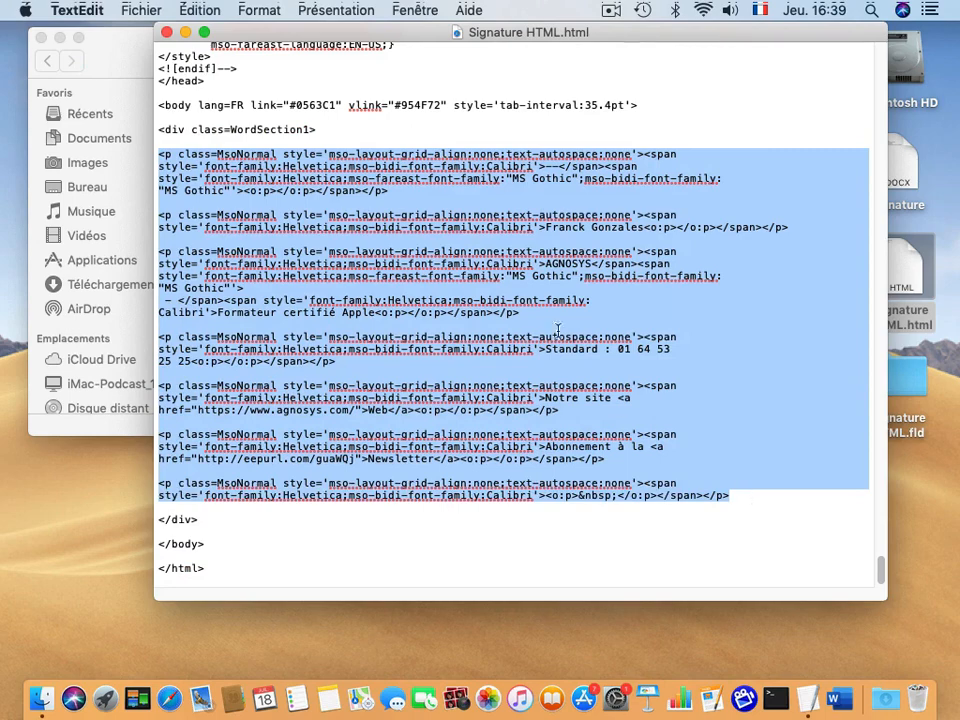
{"action": "left_click", "coordinate": [553, 166]}
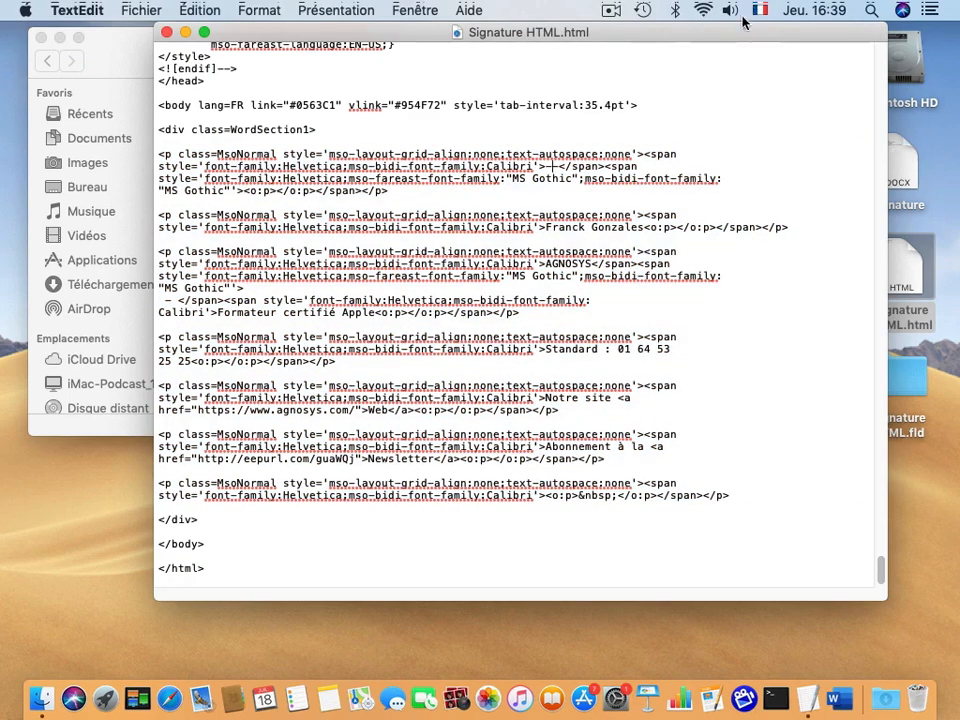
{"action": "left_click_drag", "start_coordinate": [738, 32], "coordinate": [673, 54]}
{"action": "double_click", "coordinate": [884, 151]}
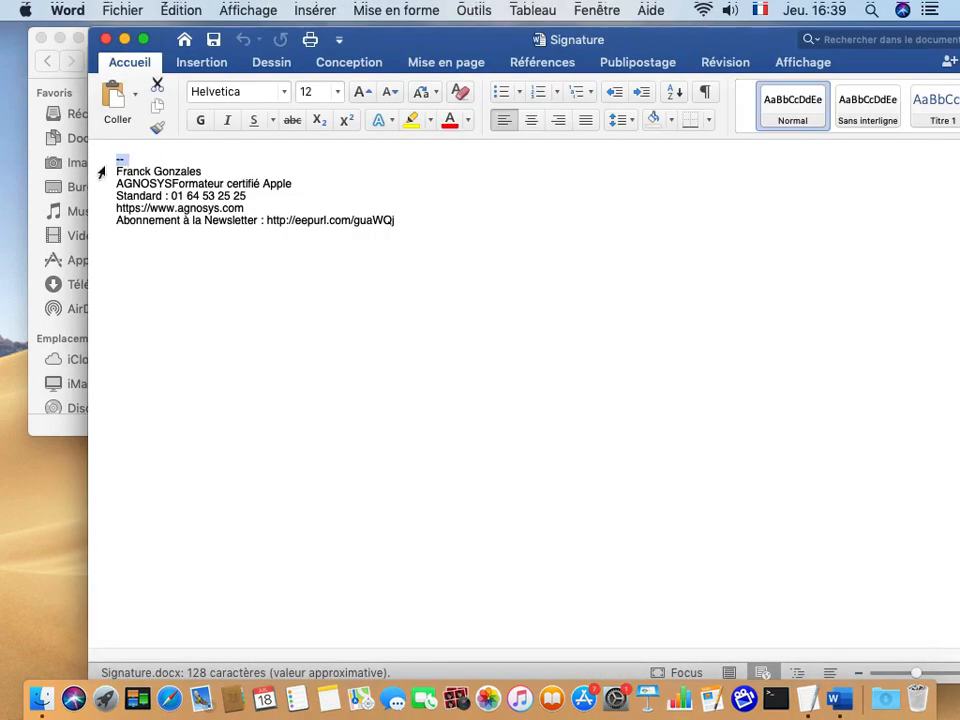
{"action": "left_click_drag", "start_coordinate": [116, 167], "coordinate": [197, 166]}
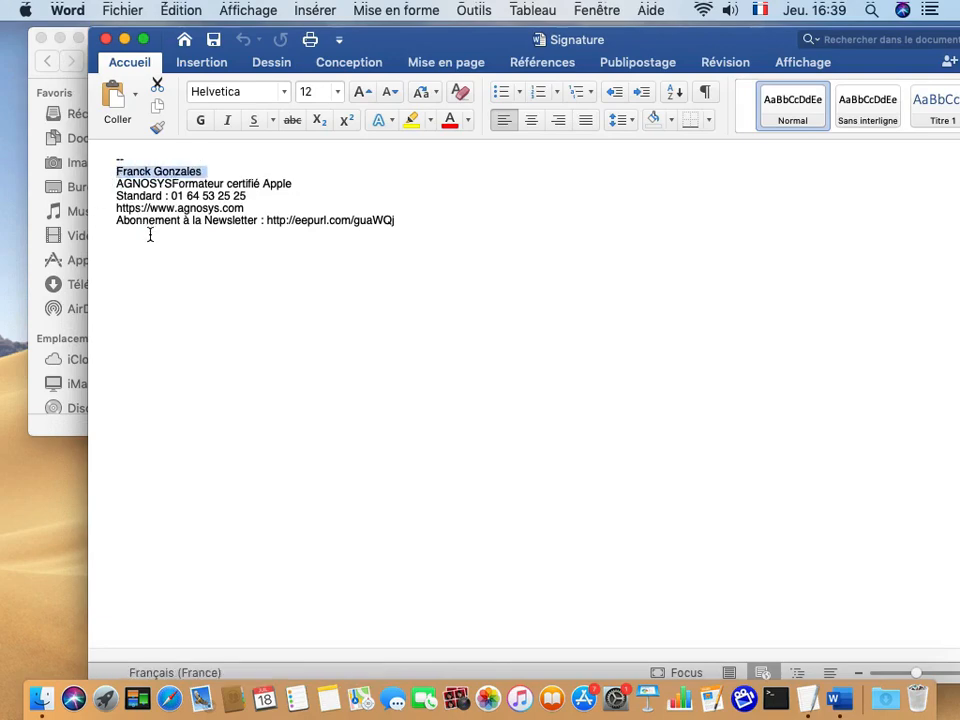
{"action": "left_click", "coordinate": [105, 39]}
{"action": "left_click", "coordinate": [484, 188]}
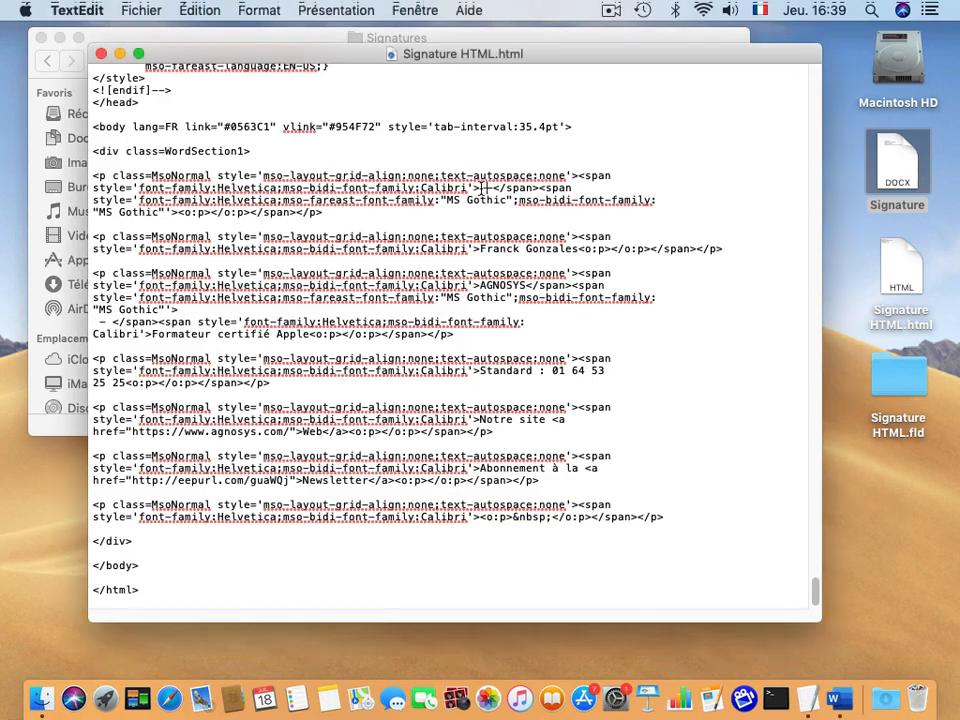
Copy the code from the first <p class=MsoNormal> to the last </p>, then close the file.
{"action": "left_click_drag", "start_coordinate": [481, 188], "coordinate": [497, 188]}
{"action": "left_click_drag", "start_coordinate": [473, 248], "coordinate": [560, 248]}
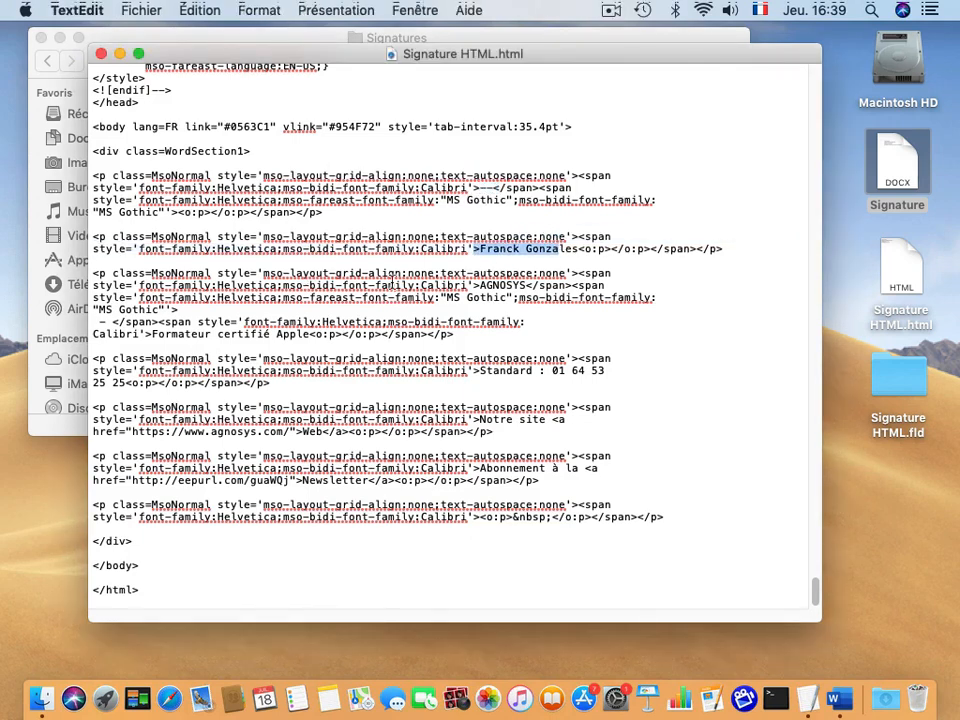
{"action": "double_click", "coordinate": [220, 335]}
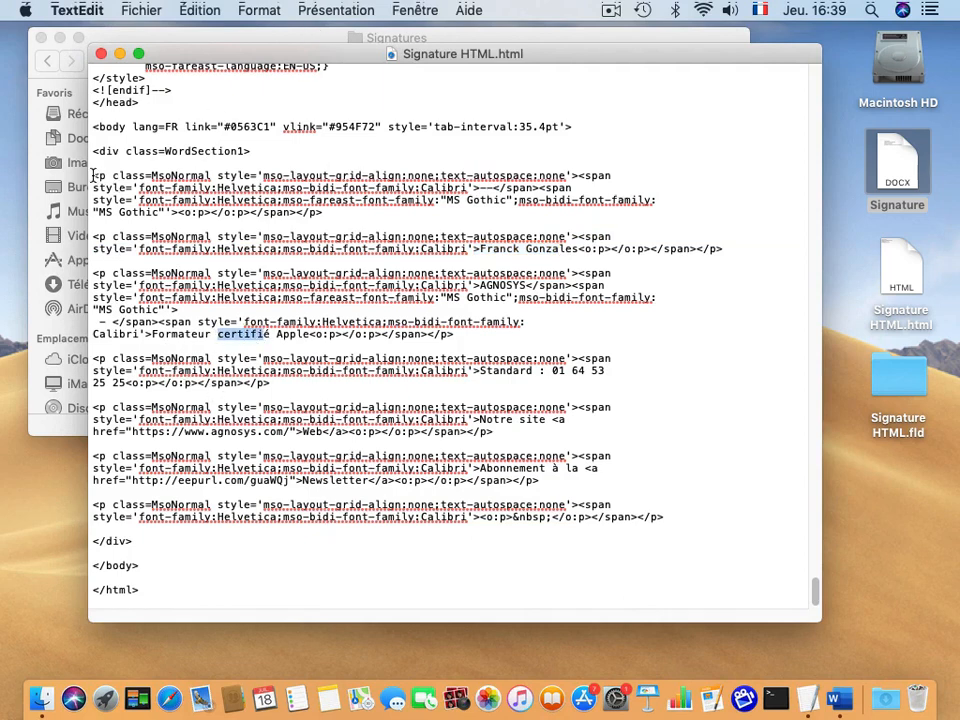
{"action": "left_click_drag", "start_coordinate": [93, 176], "coordinate": [667, 520]}
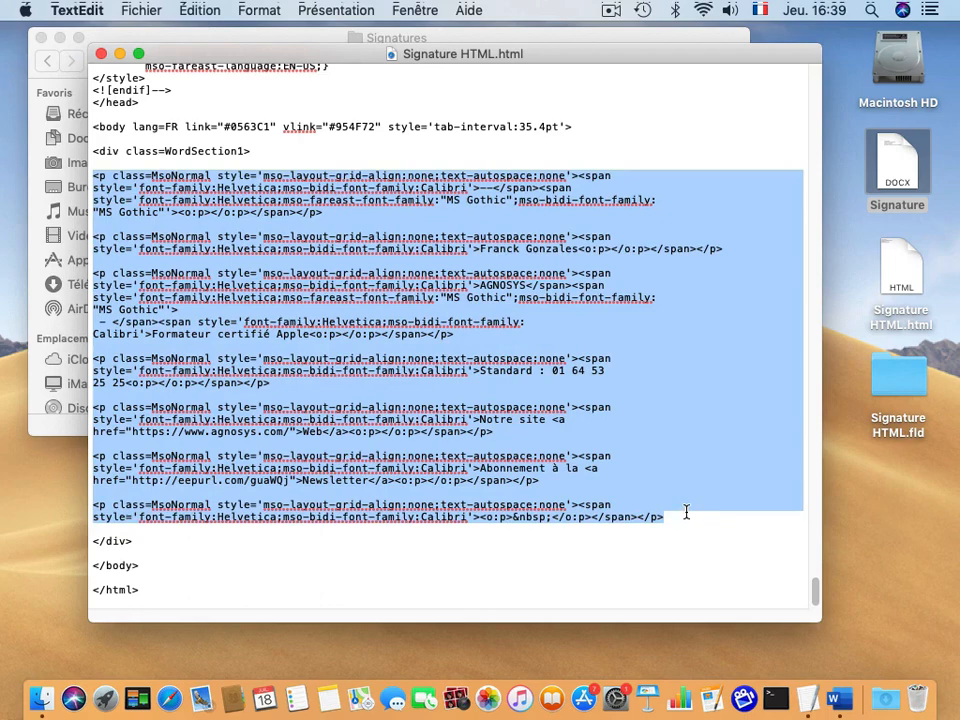
{"action": "left_click", "coordinate": [200, 10]}
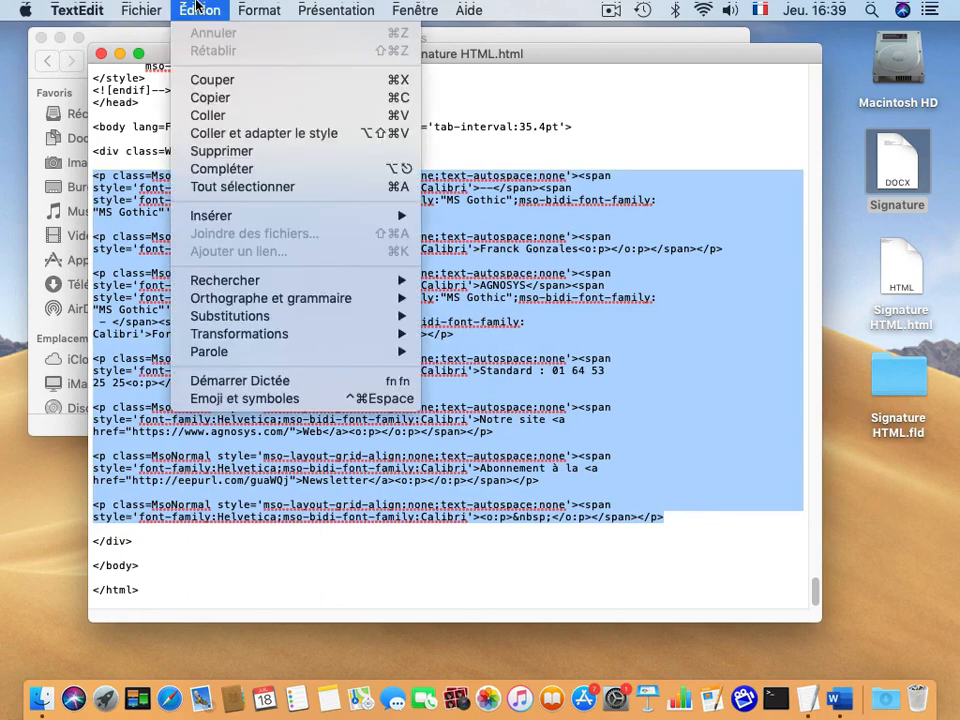
{"action": "left_click", "coordinate": [209, 98]}
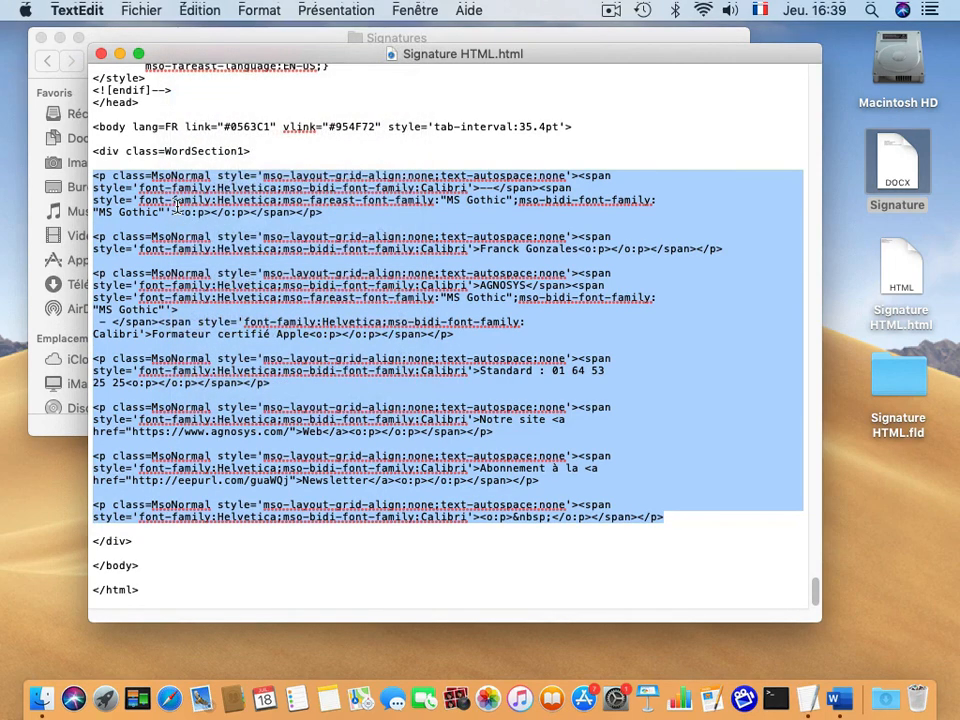
{"action": "left_click", "coordinate": [101, 54]}
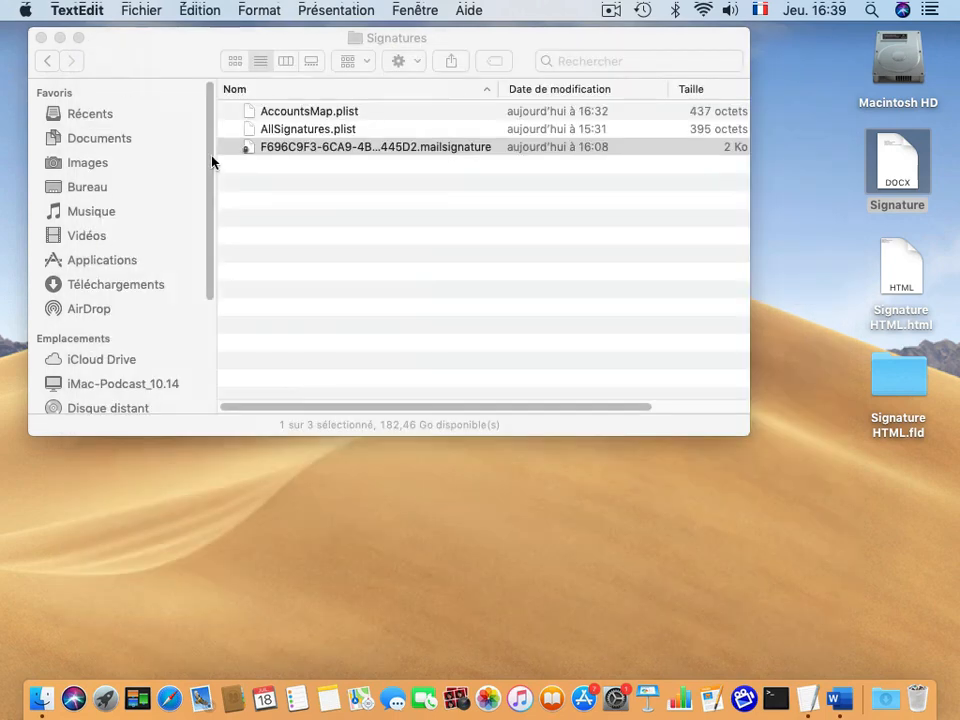
Open the .mailsignature file in TextEdit and enlarge its window.
{"action": "left_click", "coordinate": [281, 148]}
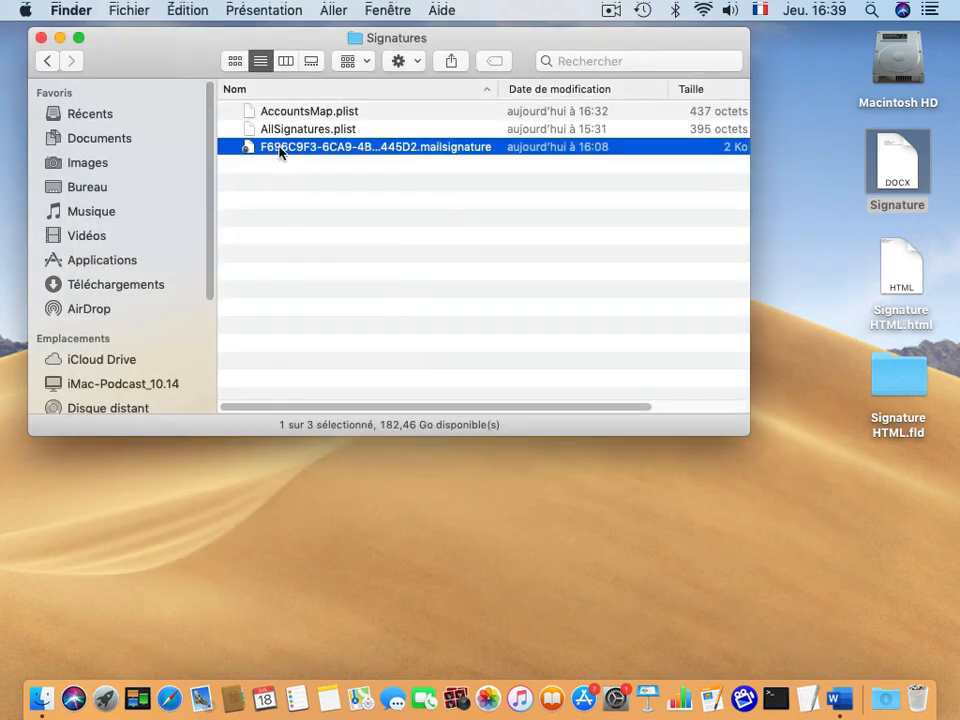
{"action": "right_click", "coordinate": [281, 150]}
{"action": "mouse_move", "coordinate": [357, 181]}
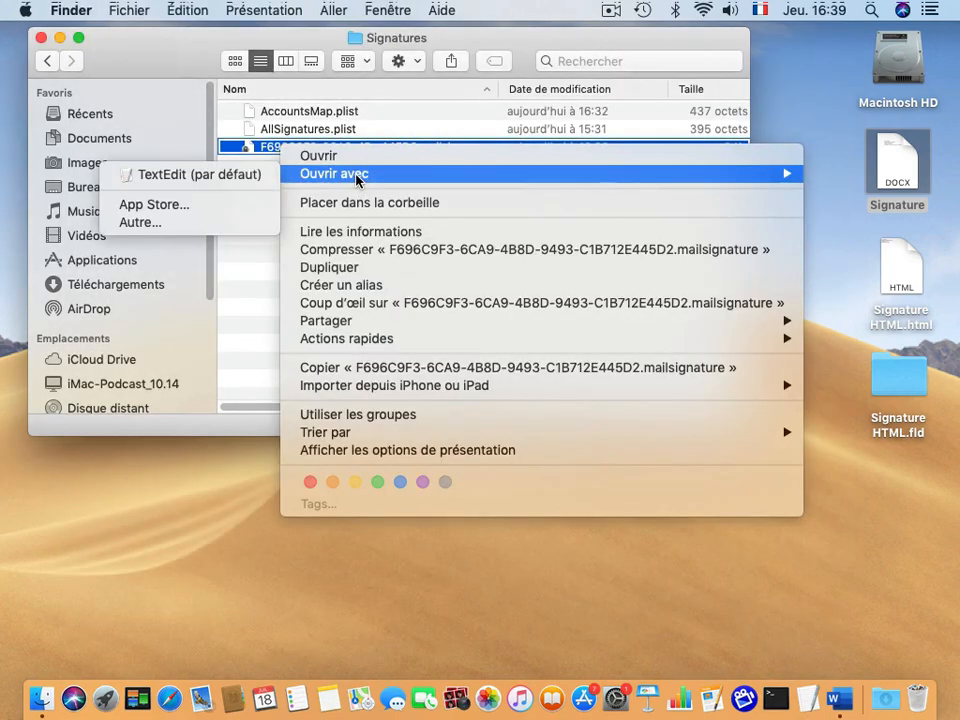
{"action": "left_click", "coordinate": [193, 175]}
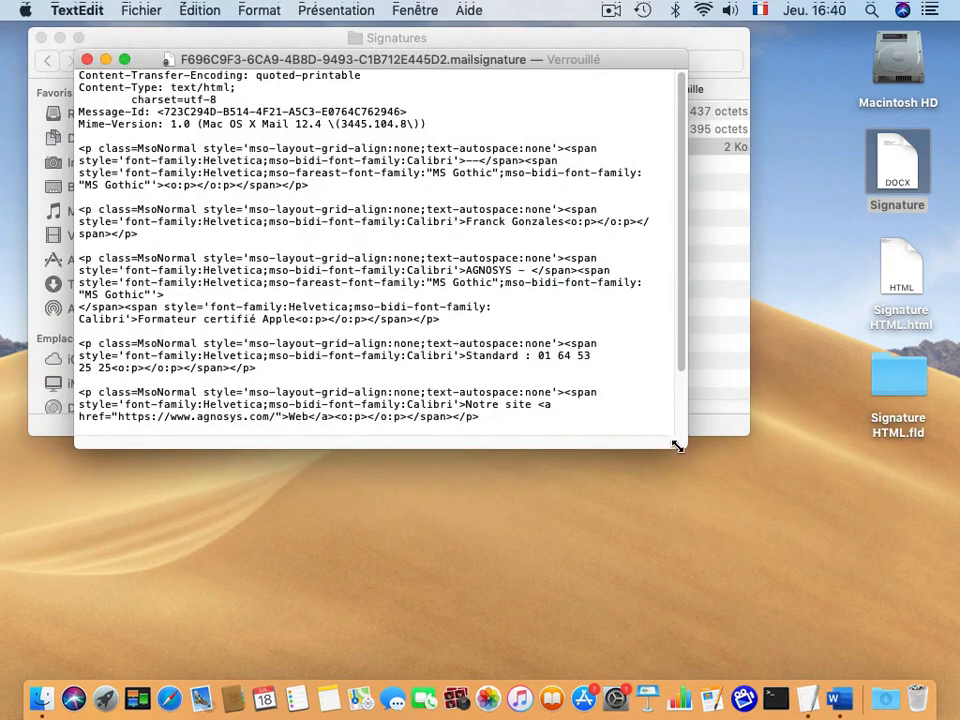
{"action": "left_click_drag", "start_coordinate": [684, 446], "coordinate": [814, 549]}
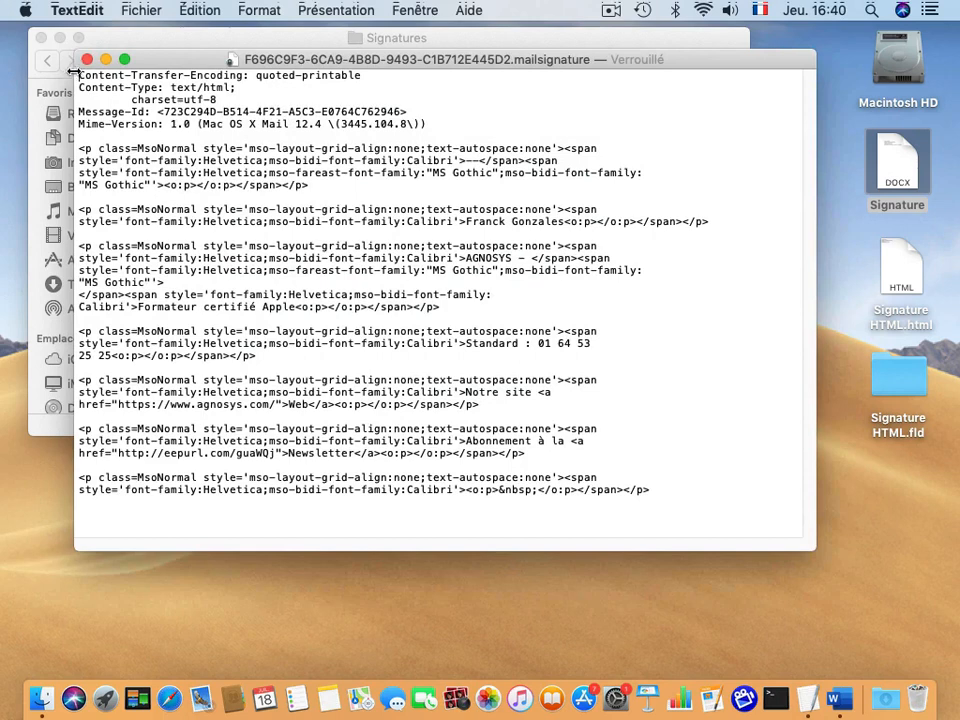
Delete the old <p> paragraphs below the Mime-Version header line.
{"action": "left_click_drag", "start_coordinate": [78, 75], "coordinate": [448, 128]}
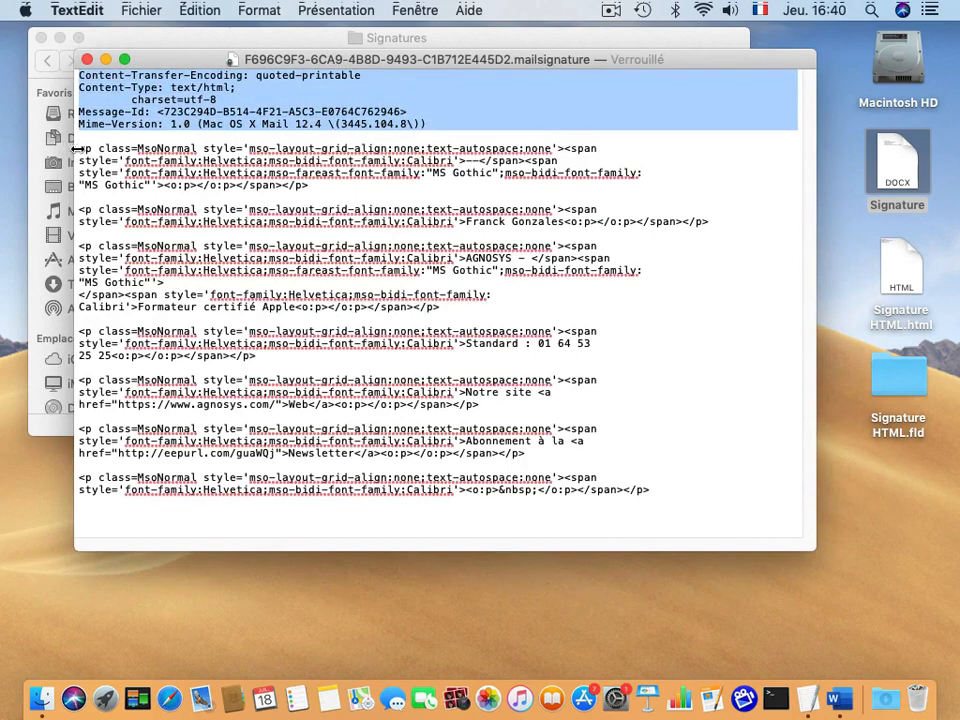
{"action": "left_click_drag", "start_coordinate": [79, 148], "coordinate": [602, 501]}
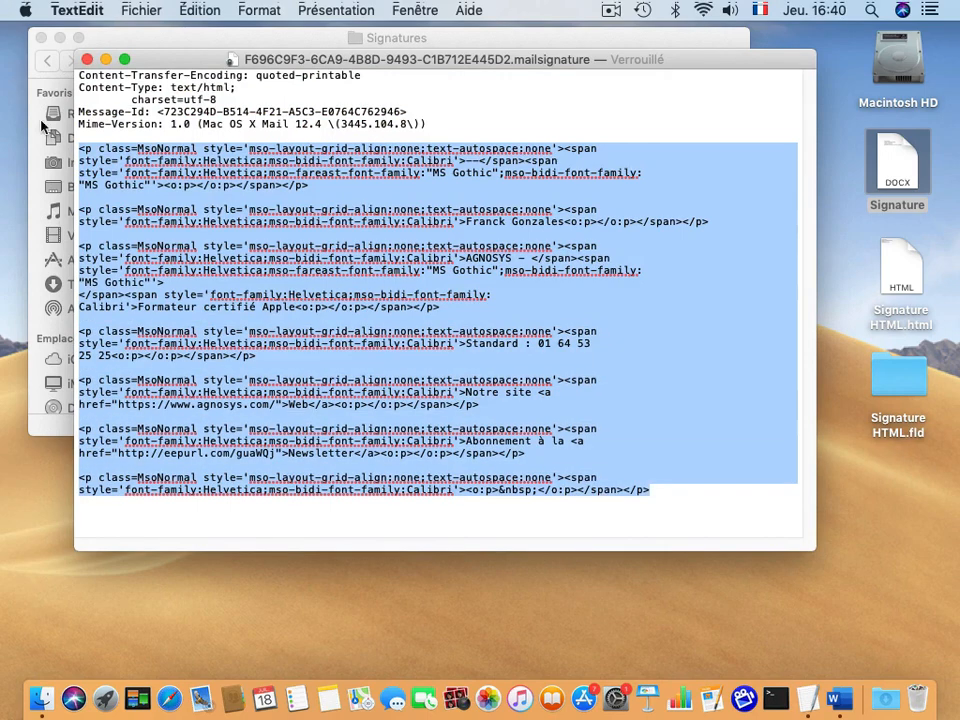
{"action": "left_click_drag", "start_coordinate": [428, 126], "coordinate": [112, 62]}
{"action": "left_click", "coordinate": [78, 110]}
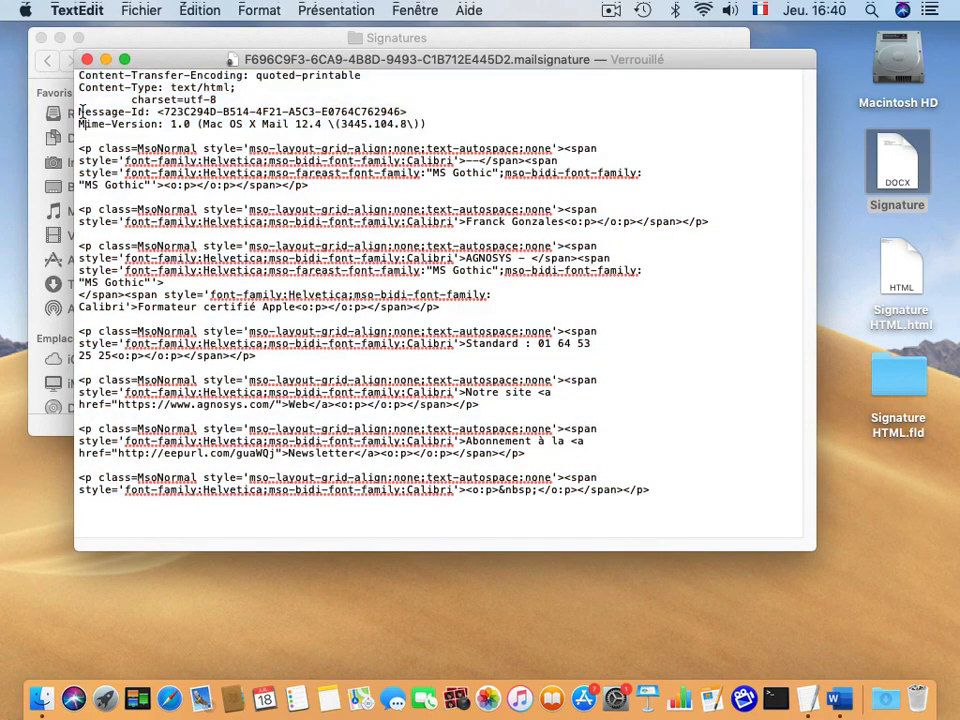
{"action": "left_click_drag", "start_coordinate": [80, 124], "coordinate": [442, 128]}
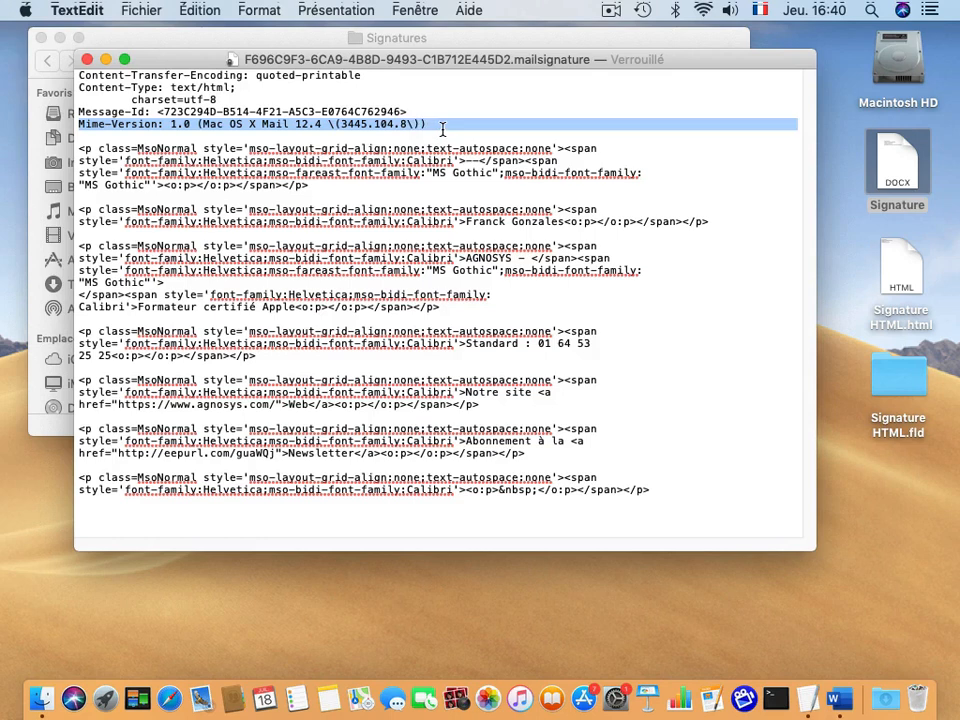
{"action": "left_click", "coordinate": [165, 148]}
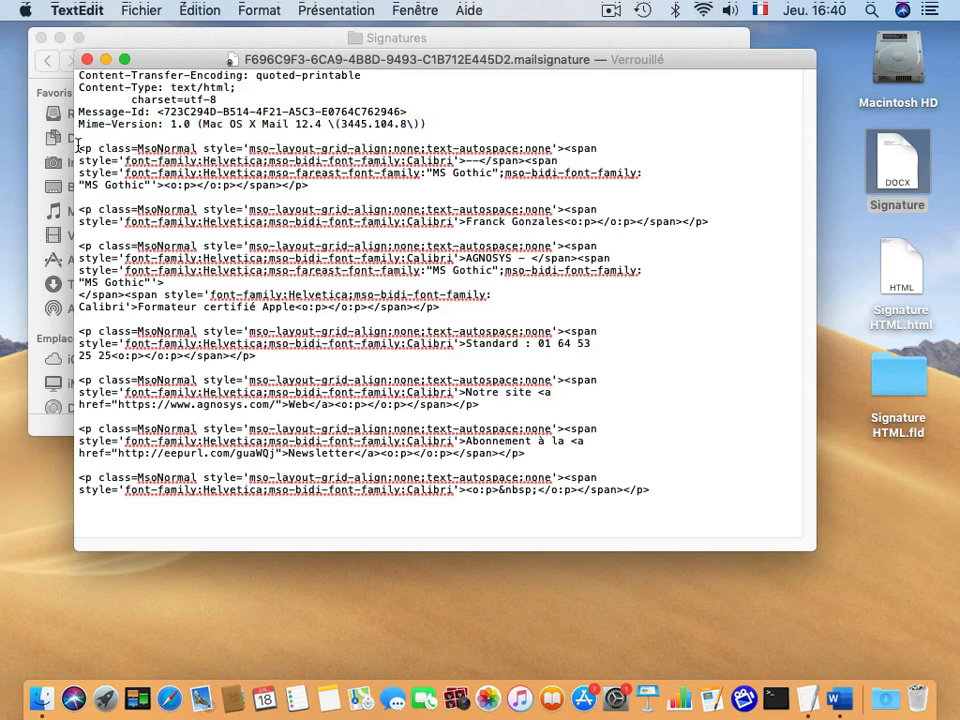
{"action": "left_click_drag", "start_coordinate": [81, 150], "coordinate": [685, 497]}
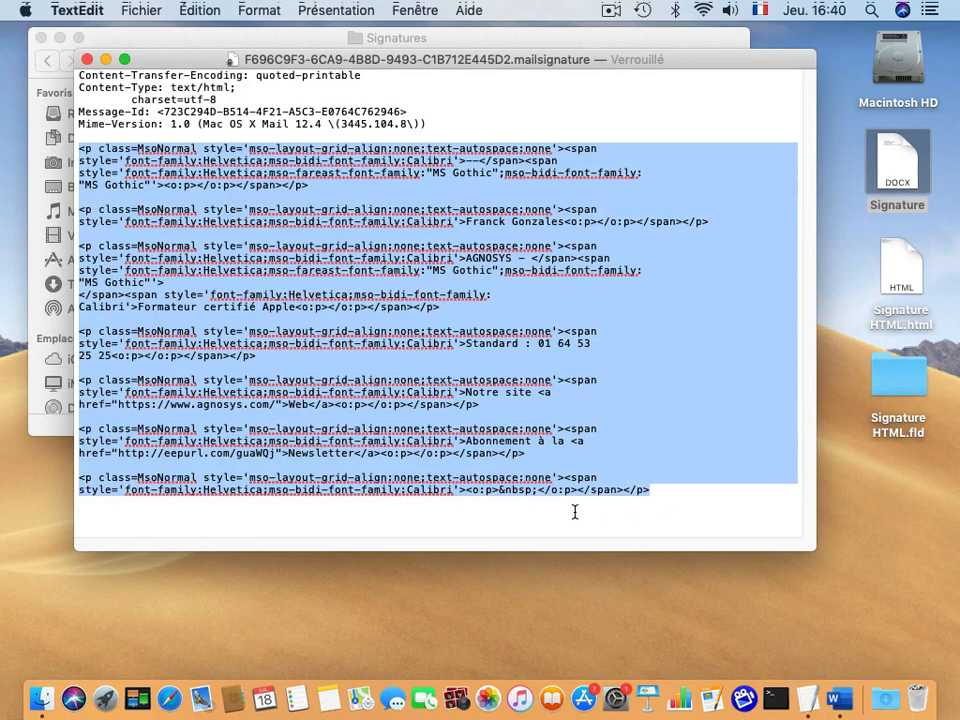
{"action": "key", "text": "BackSpace"}
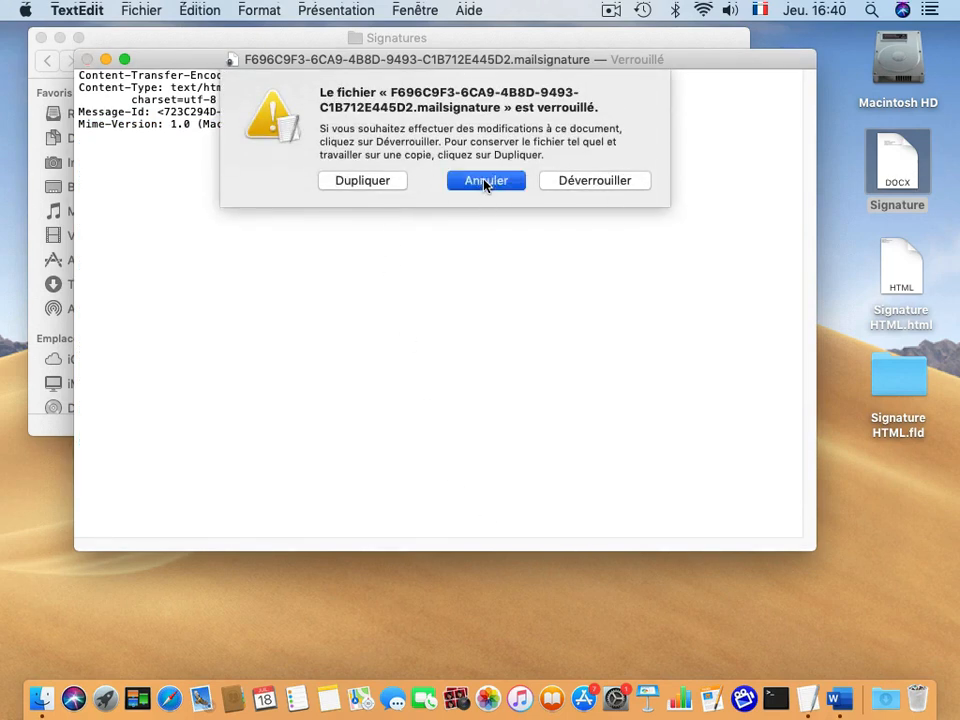
Unlock the .mailsignature file, paste the copied paragraphs below the headers, check them, and close it.
{"action": "left_click", "coordinate": [589, 183]}
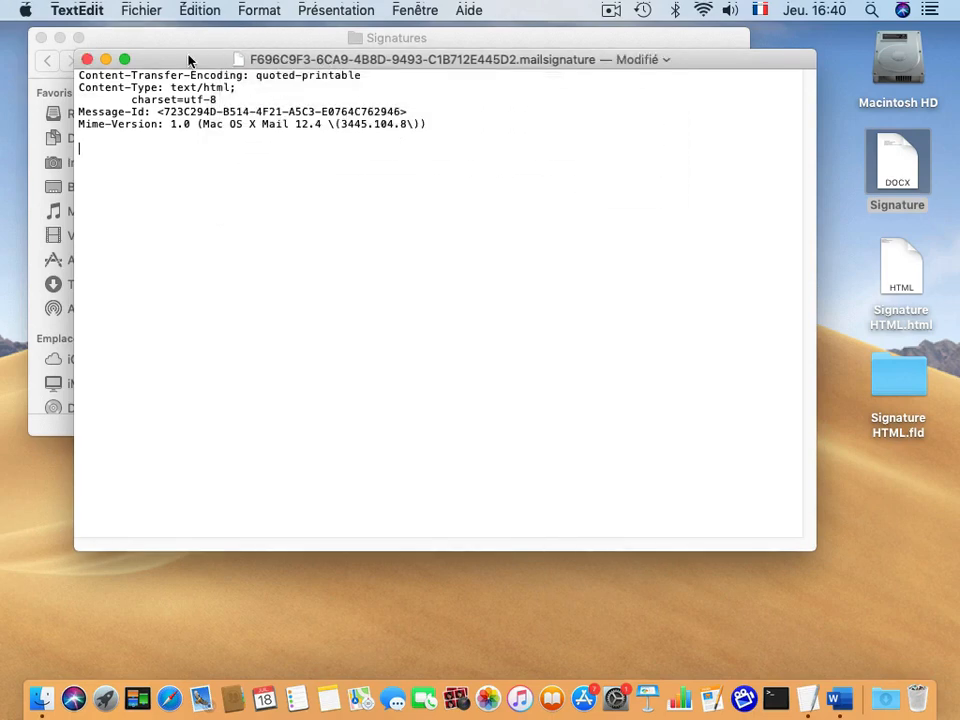
{"action": "left_click_drag", "start_coordinate": [189, 58], "coordinate": [189, 103]}
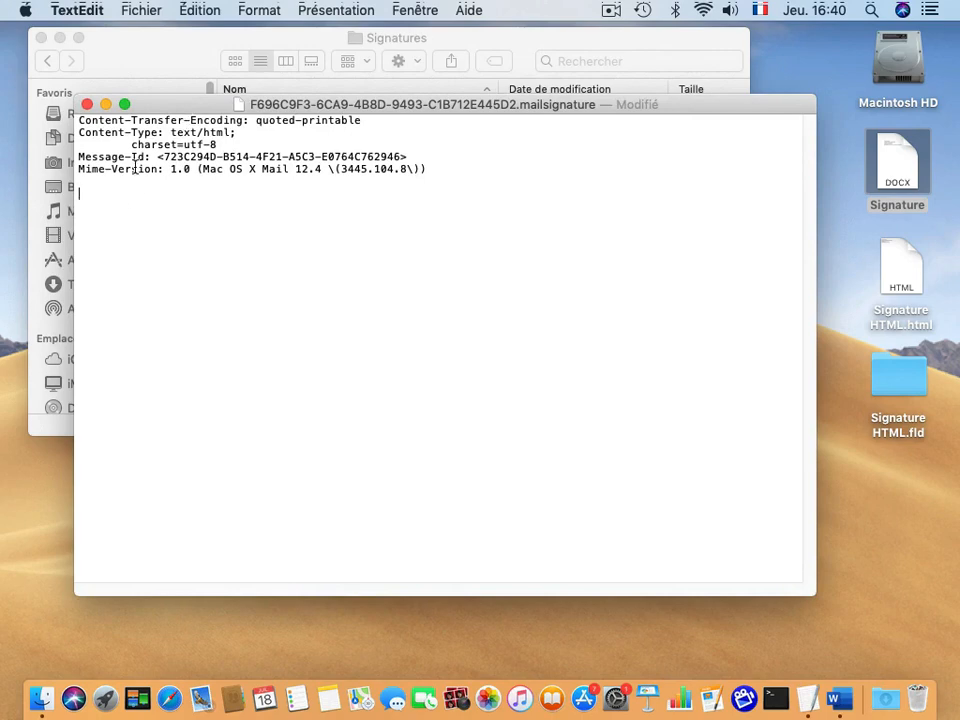
{"action": "left_click", "coordinate": [182, 10]}
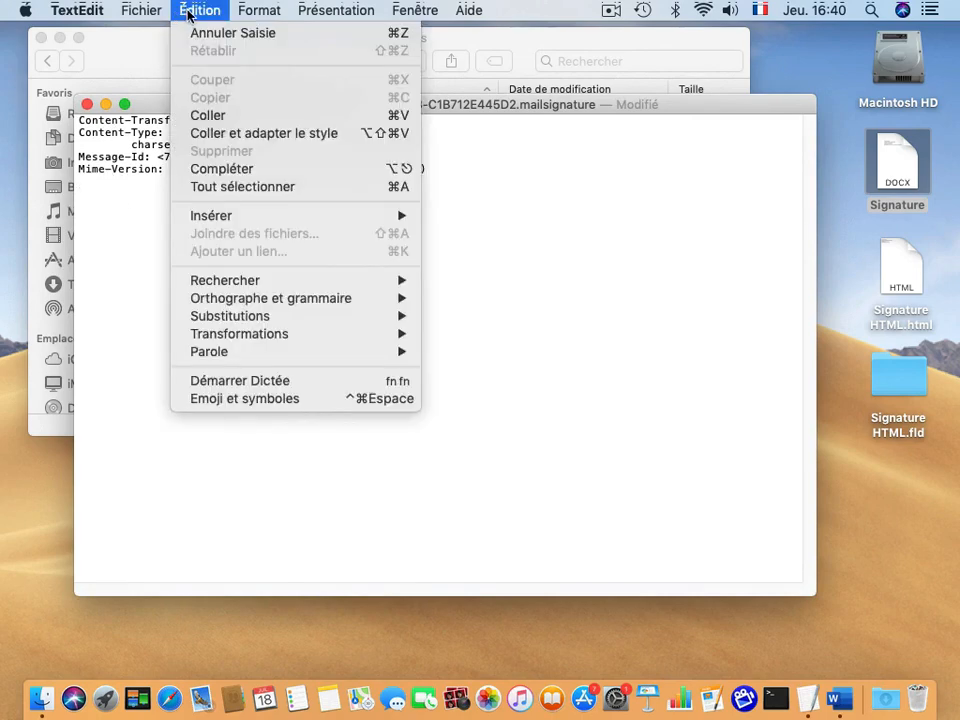
{"action": "left_click", "coordinate": [210, 118]}
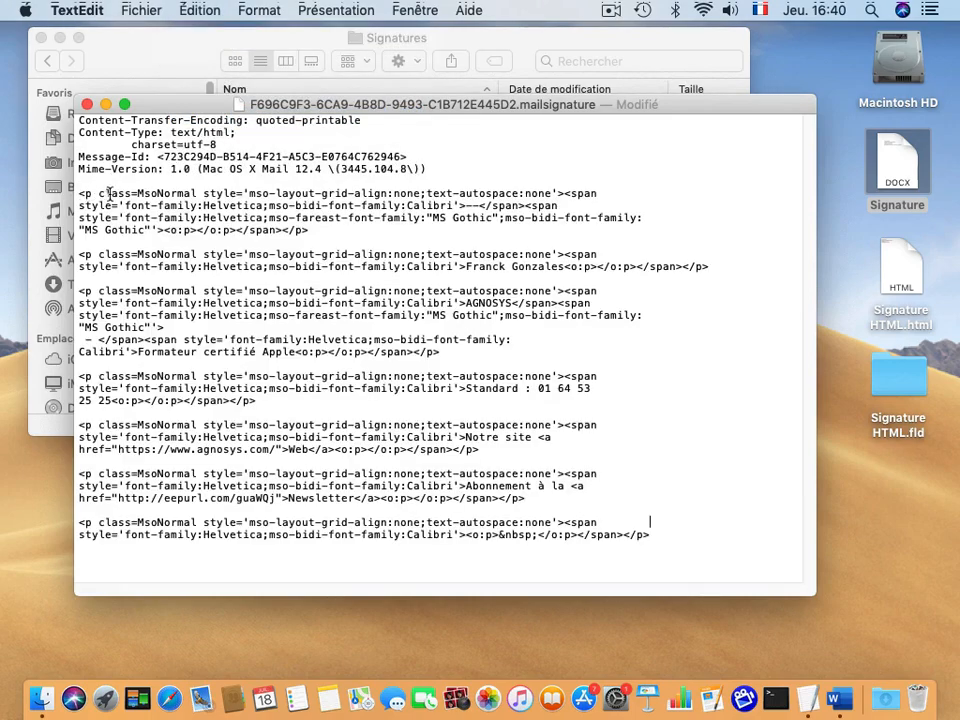
{"action": "left_click_drag", "start_coordinate": [672, 539], "coordinate": [72, 188]}
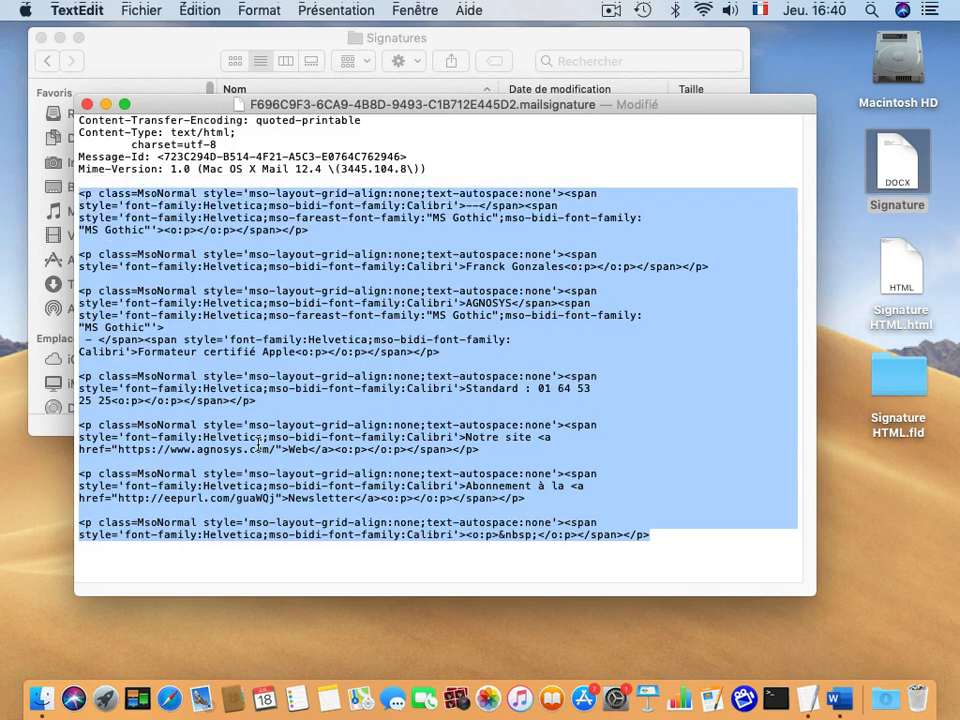
{"action": "left_click", "coordinate": [87, 104]}
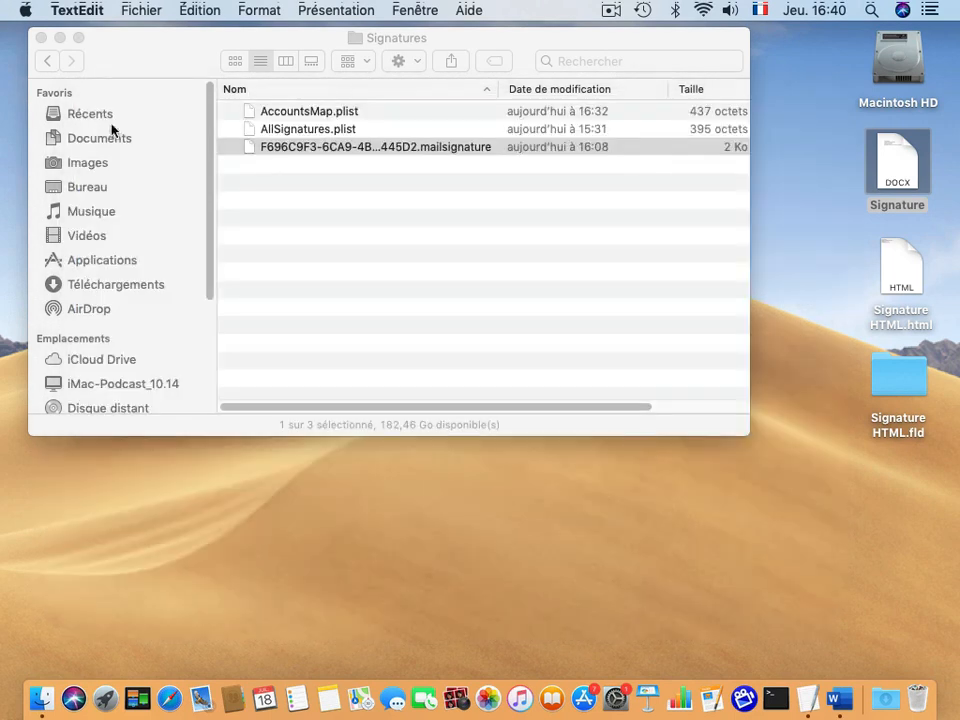
Launch Mail and review Signature n°1's updated lines in the Signatures preferences, then close them.
{"action": "left_click", "coordinate": [330, 190]}
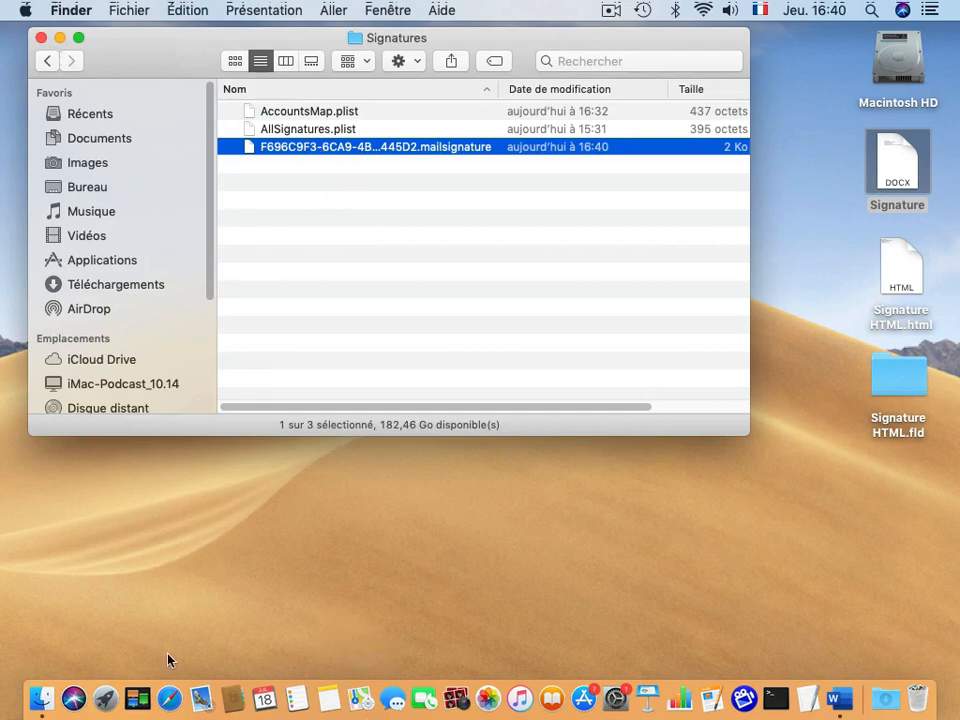
{"action": "left_click", "coordinate": [199, 700]}
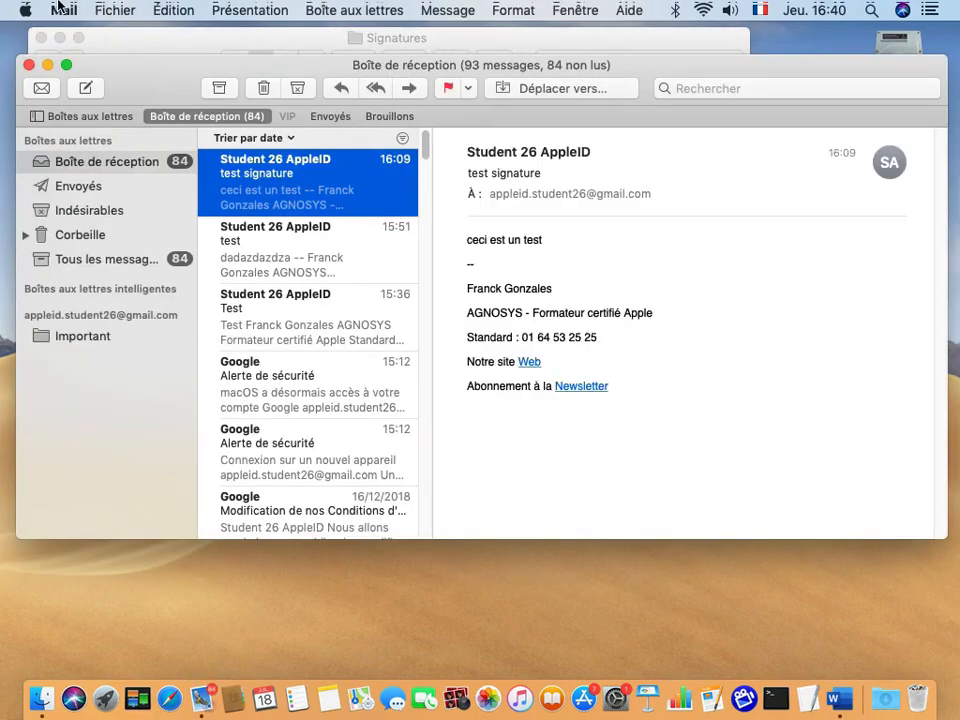
{"action": "left_click", "coordinate": [66, 10]}
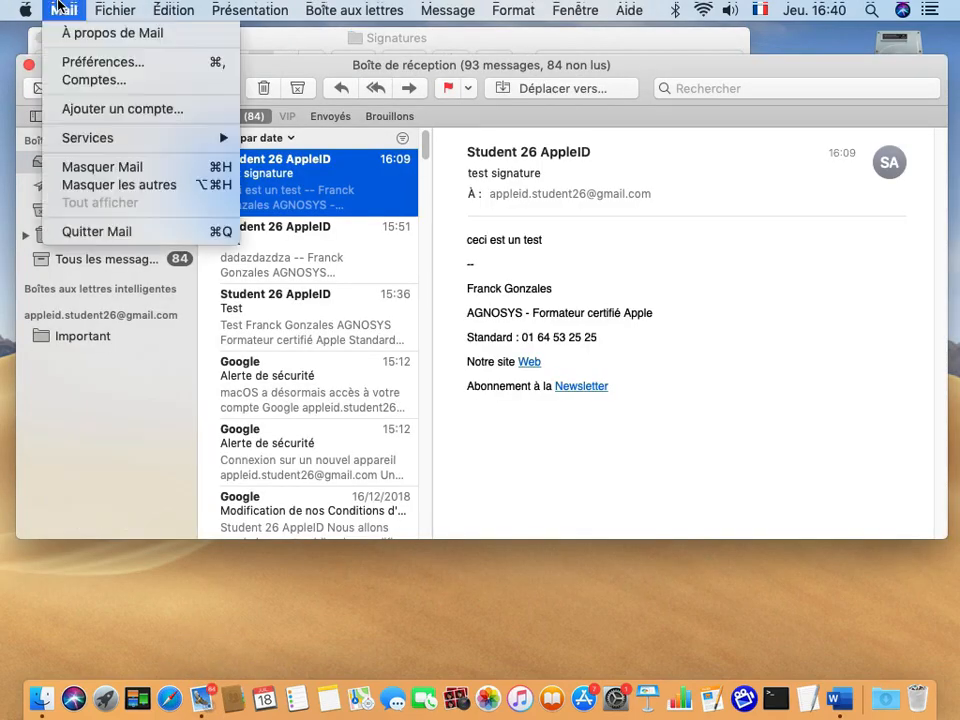
{"action": "left_click", "coordinate": [76, 68]}
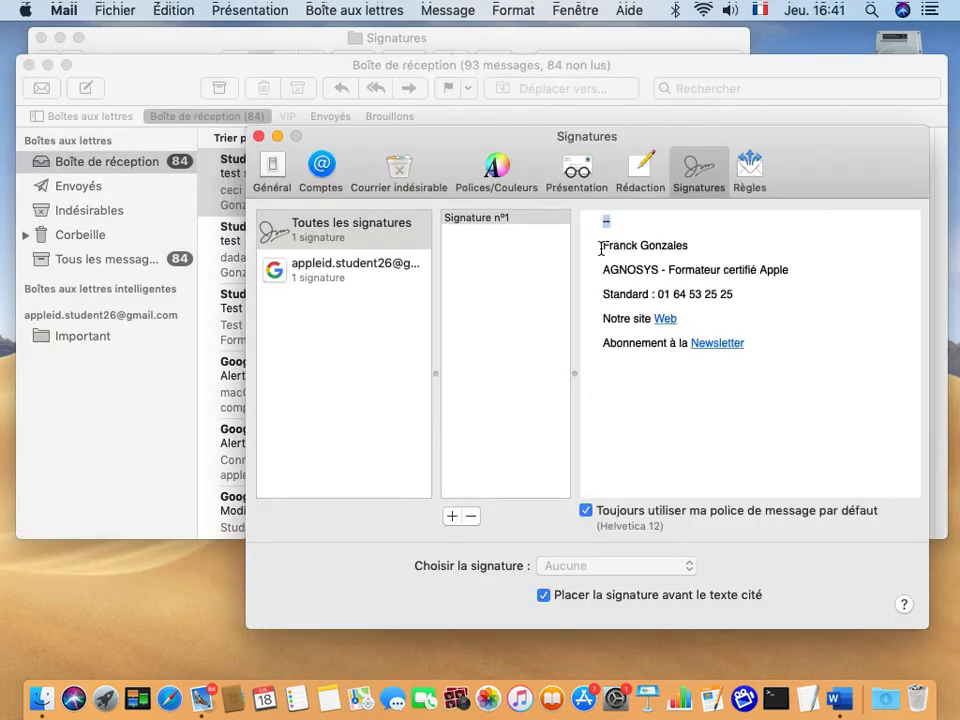
{"action": "left_click_drag", "start_coordinate": [602, 245], "coordinate": [691, 247]}
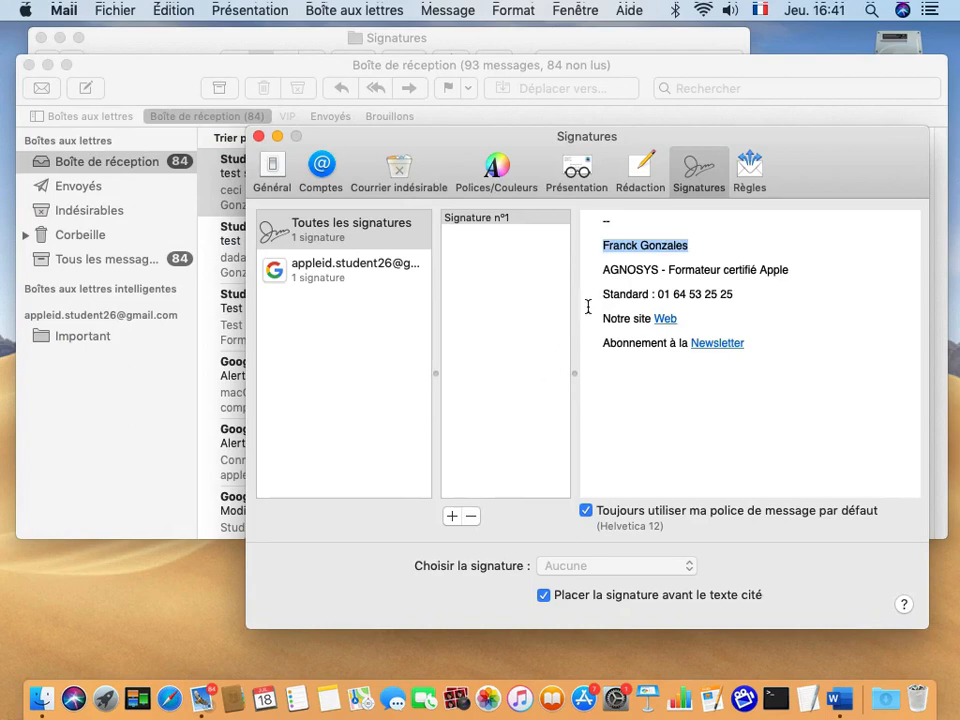
{"action": "triple_click", "coordinate": [605, 270]}
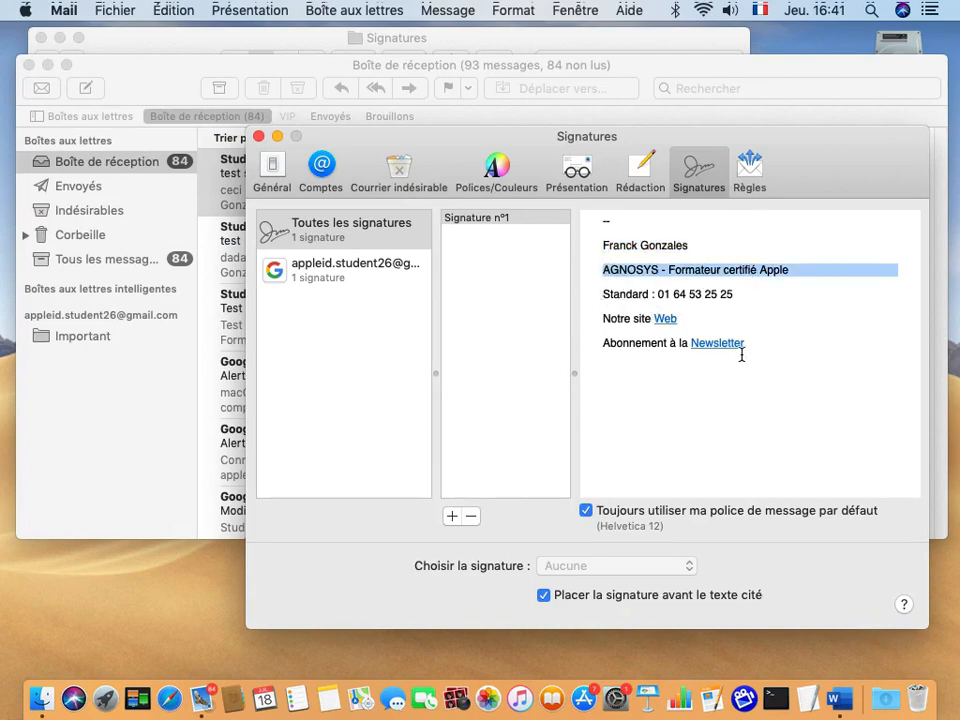
{"action": "left_click", "coordinate": [259, 136]}
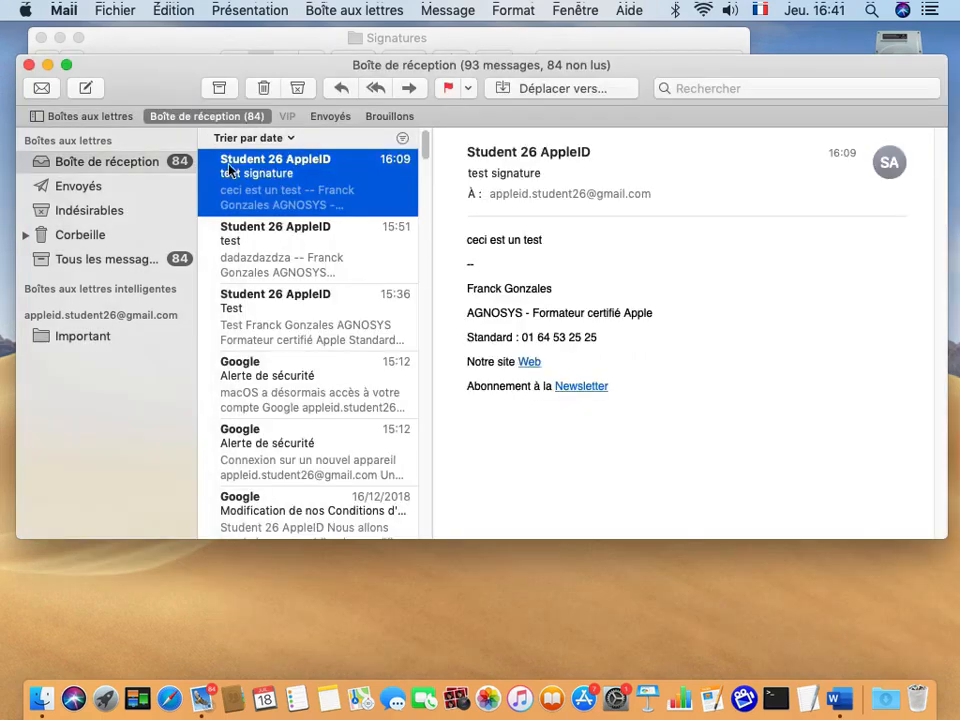
Start a new message with Signature n°1 inserted.
{"action": "left_click", "coordinate": [86, 88]}
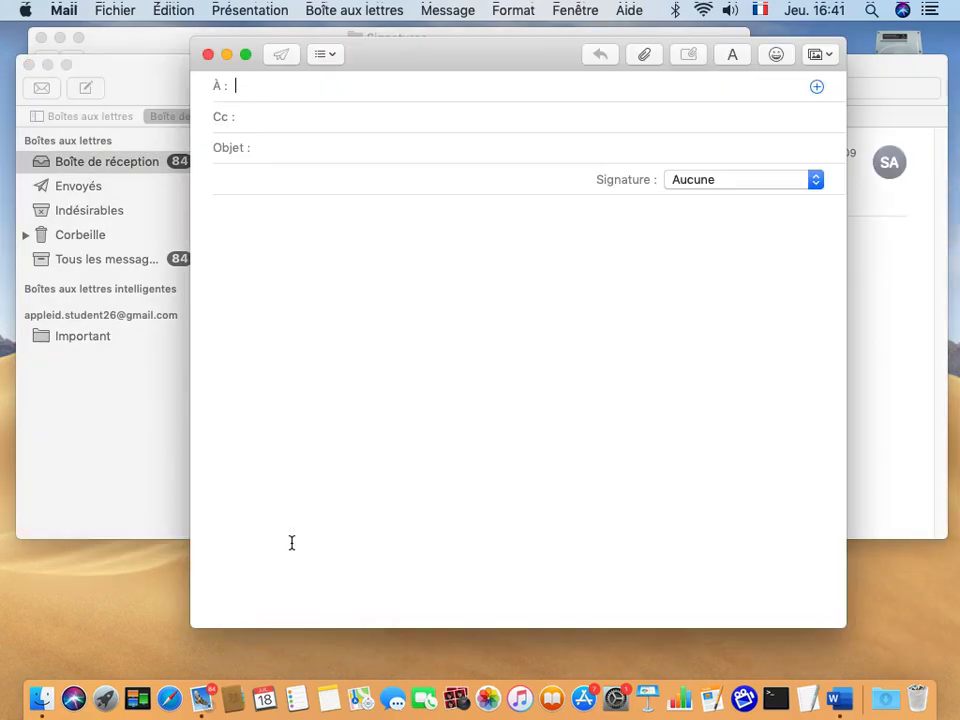
{"action": "left_click", "coordinate": [695, 180]}
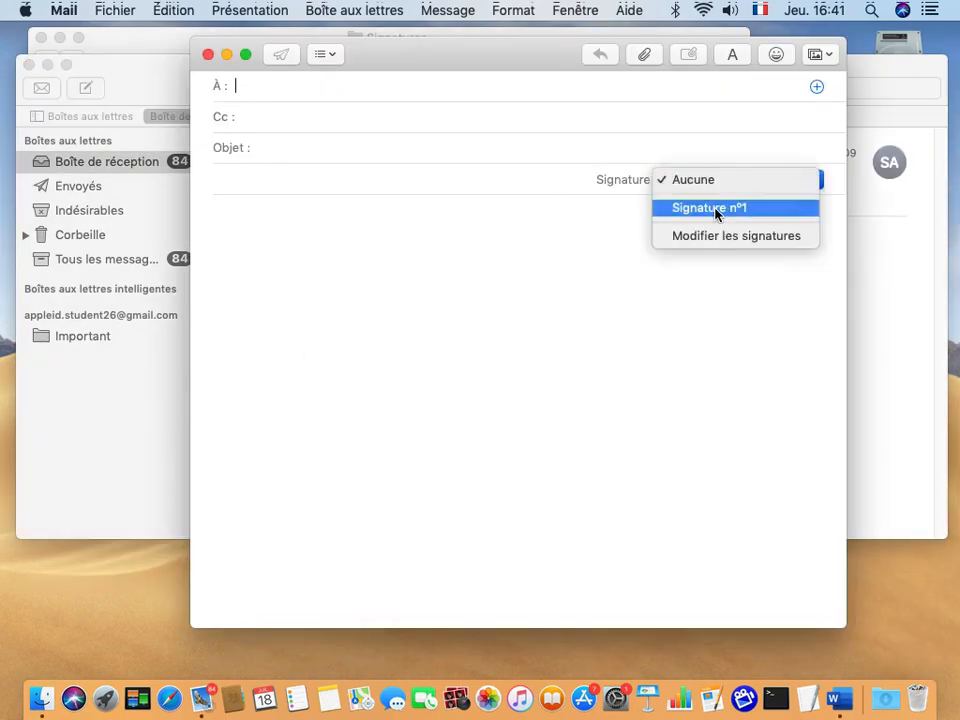
{"action": "left_click", "coordinate": [719, 209]}
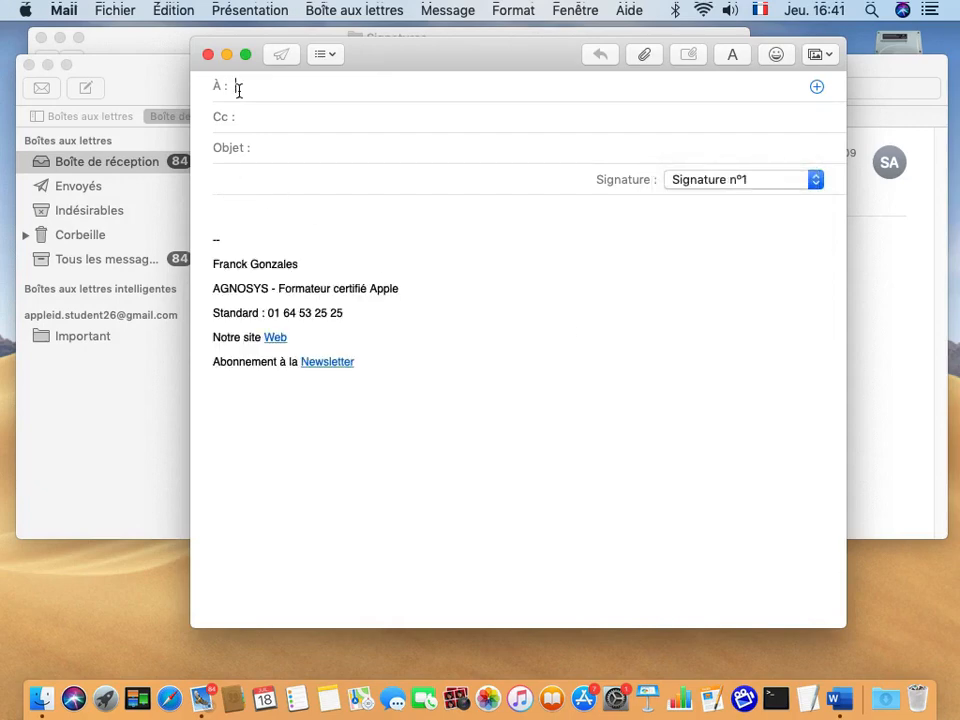
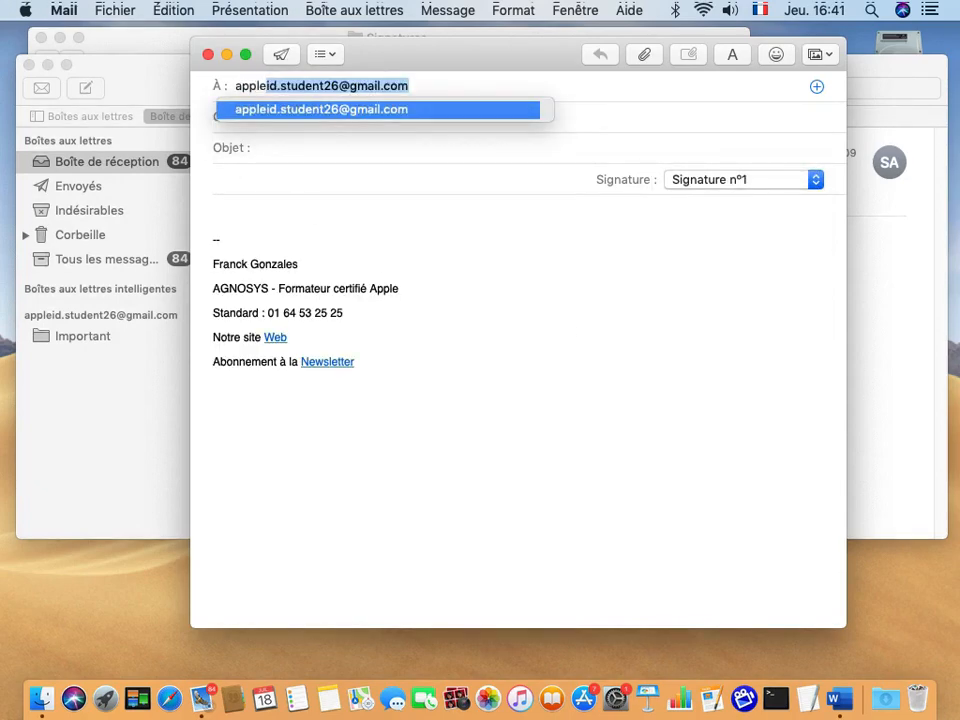
Address it to your own address with subject 'Test' and body 'ceci est un test', and send it.
{"action": "key", "text": "Return"}
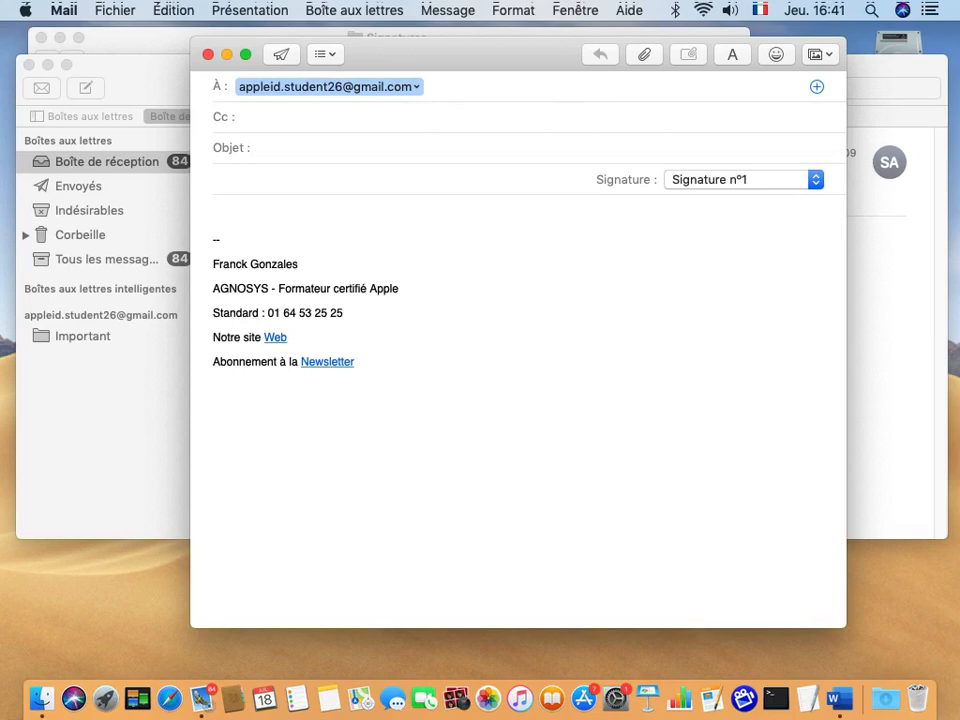
{"action": "key", "text": "Tab"}
{"action": "key", "text": "Tab"}
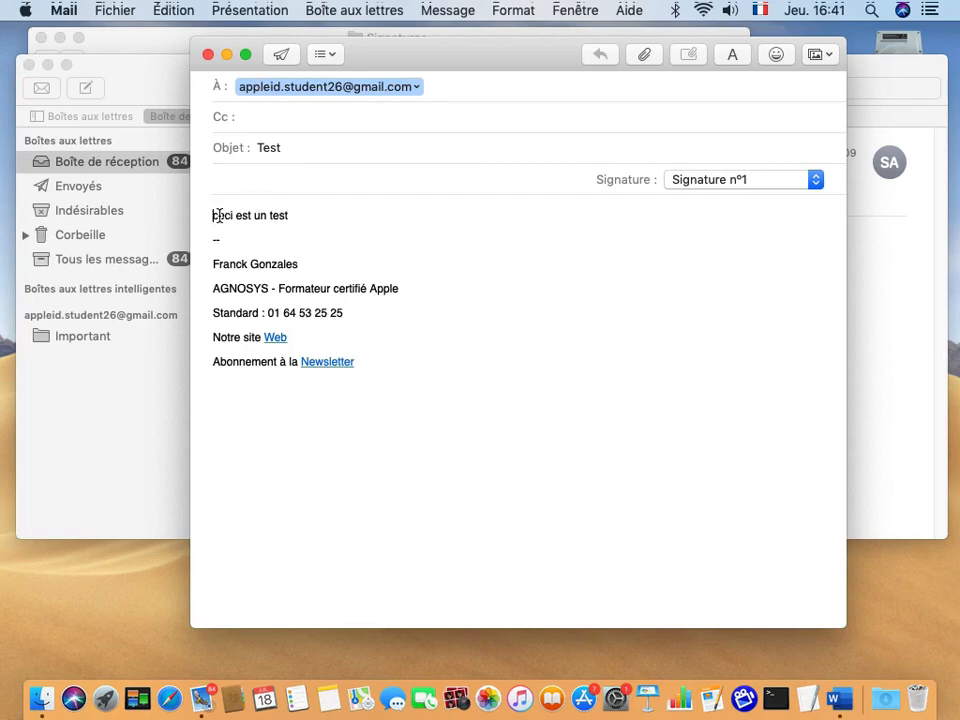
{"action": "left_click_drag", "start_coordinate": [214, 215], "coordinate": [300, 215]}
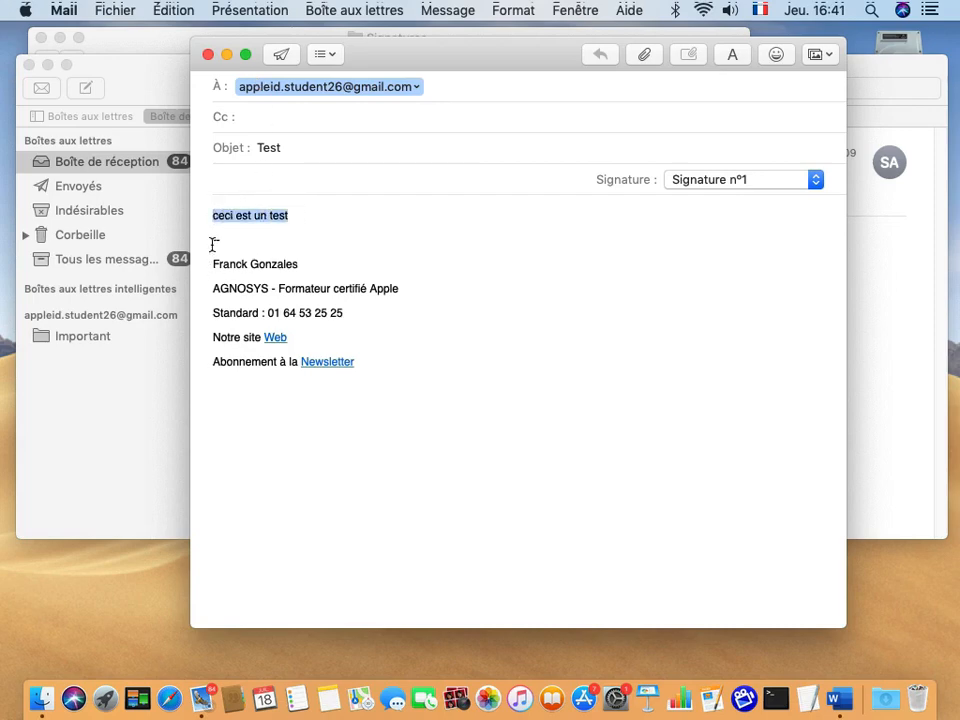
{"action": "triple_click", "coordinate": [383, 266]}
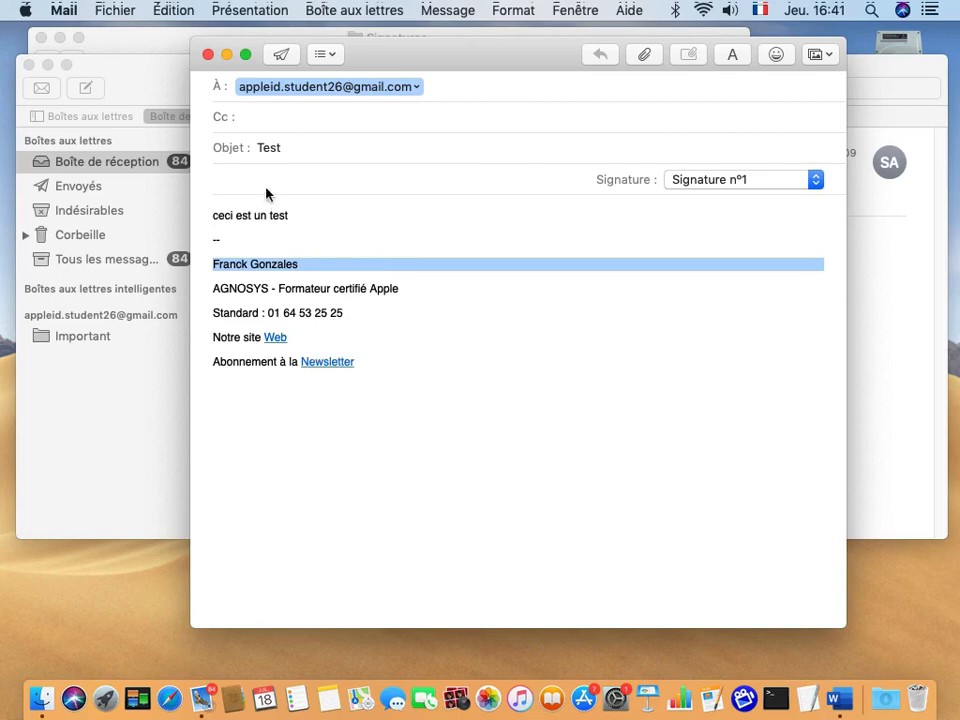
{"action": "left_click", "coordinate": [283, 55]}
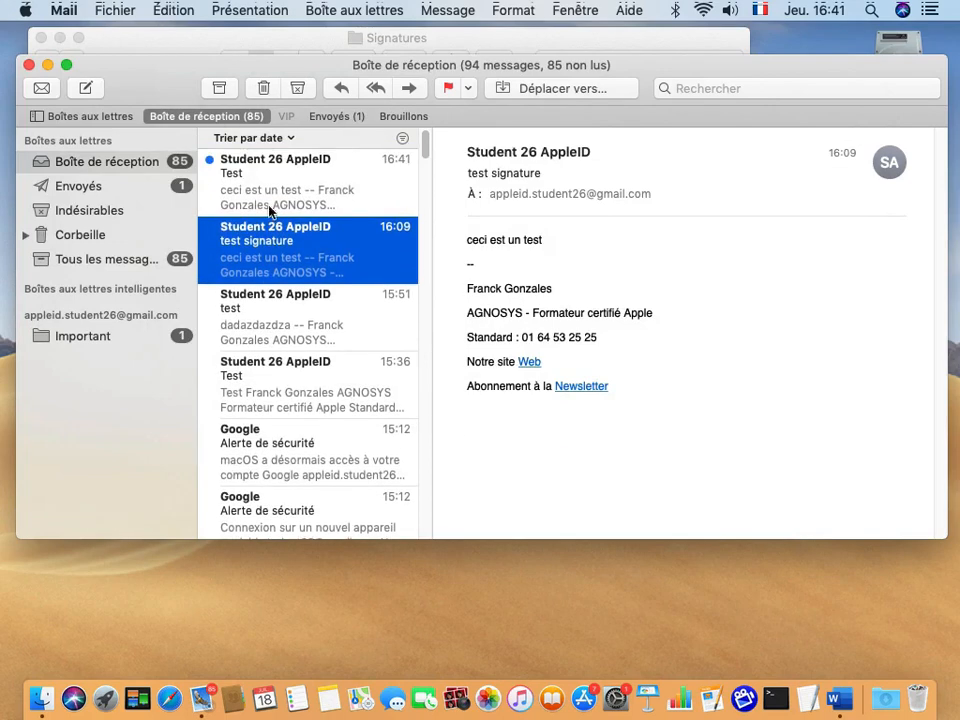
Open the received Test message and preview where its Web and Newsletter links lead.
{"action": "left_click", "coordinate": [257, 174]}
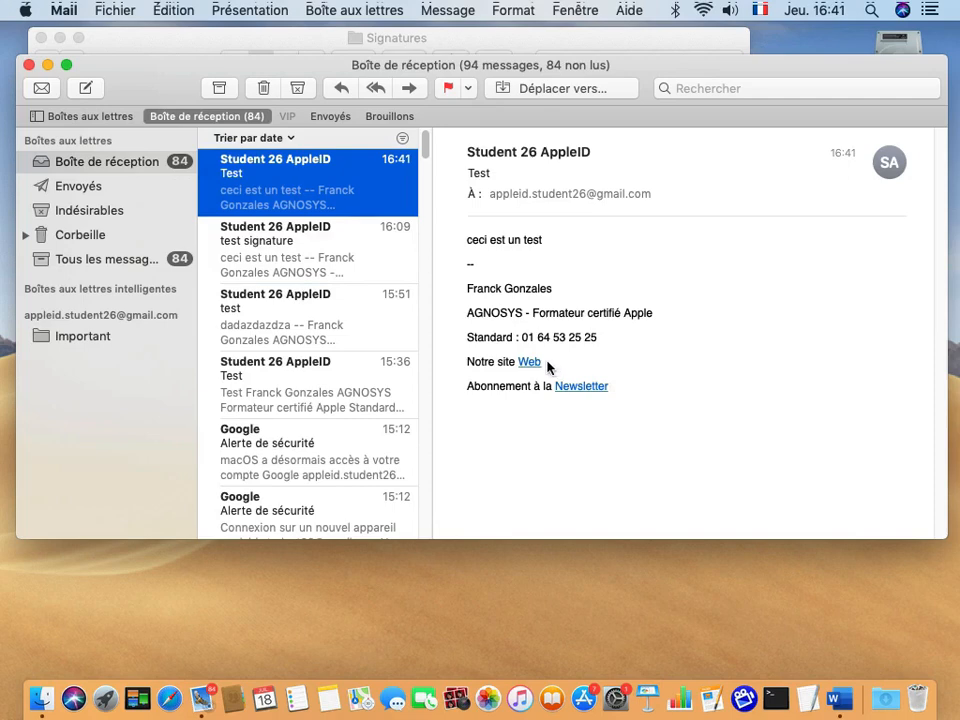
{"action": "mouse_move", "coordinate": [545, 365]}
{"action": "left_click", "coordinate": [549, 363]}
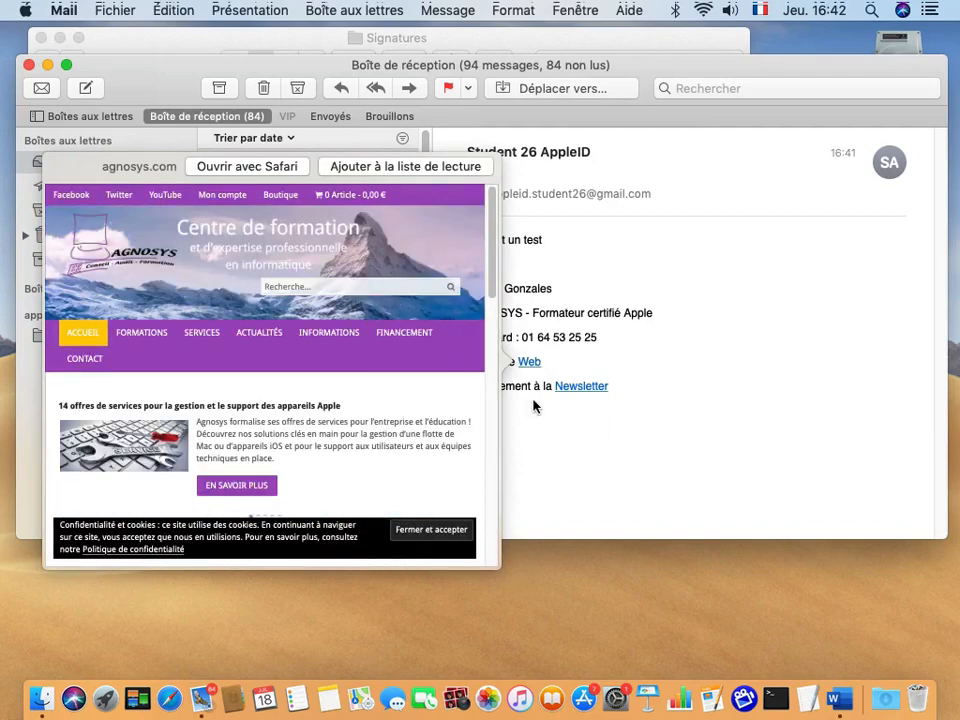
{"action": "left_click", "coordinate": [550, 401]}
{"action": "mouse_move", "coordinate": [595, 391]}
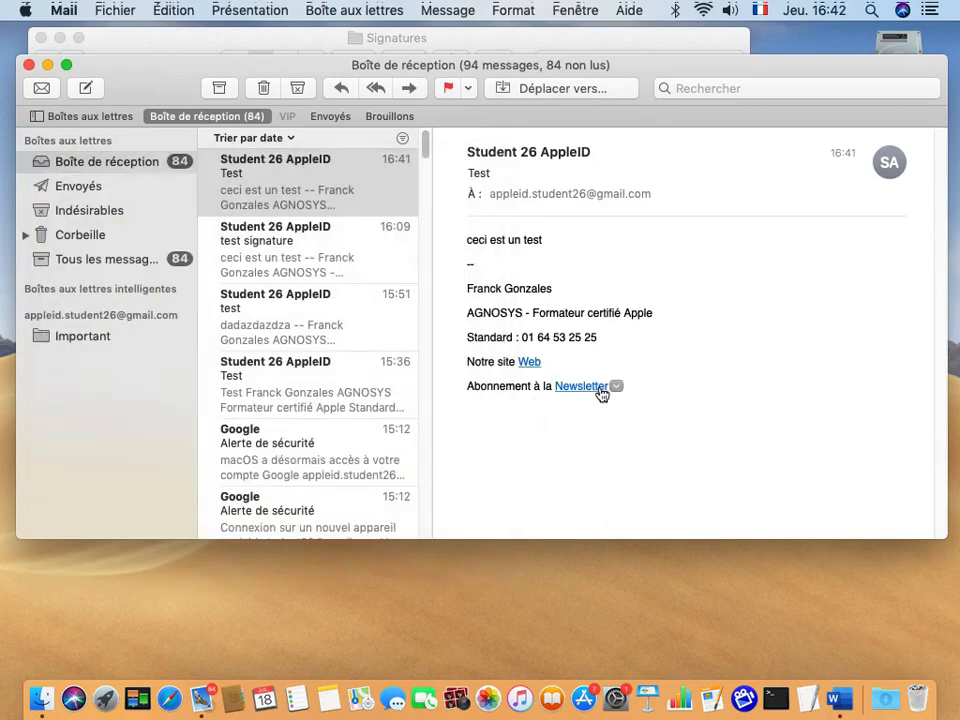
{"action": "left_click", "coordinate": [616, 387]}
Open the Web and Newsletter links in Safari, close both pages, and return to Mail.
{"action": "left_click", "coordinate": [530, 363]}
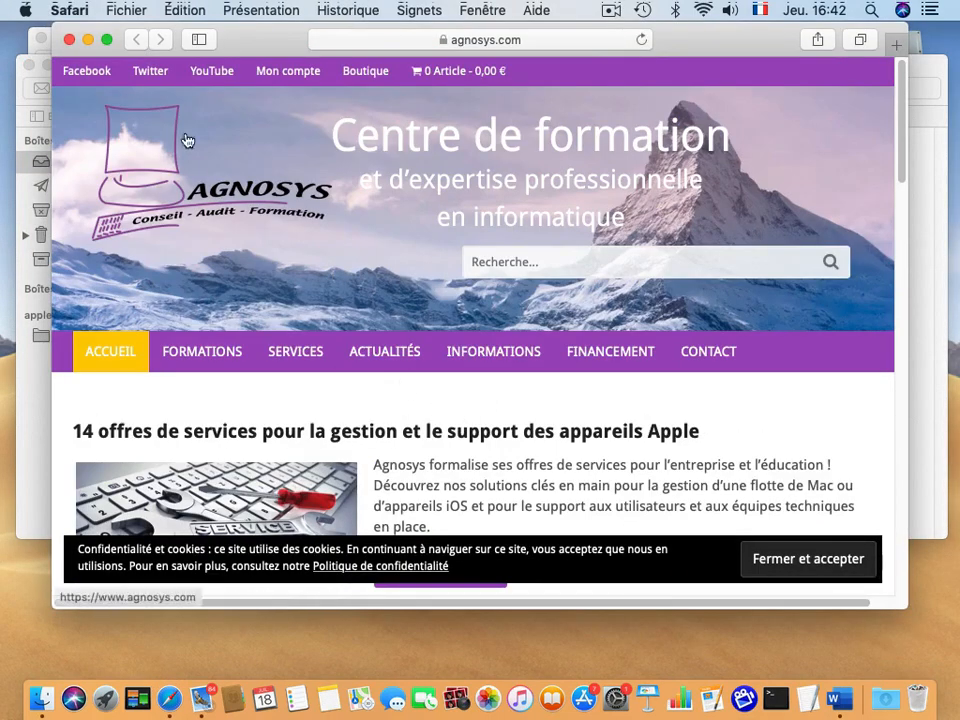
{"action": "left_click", "coordinate": [69, 39]}
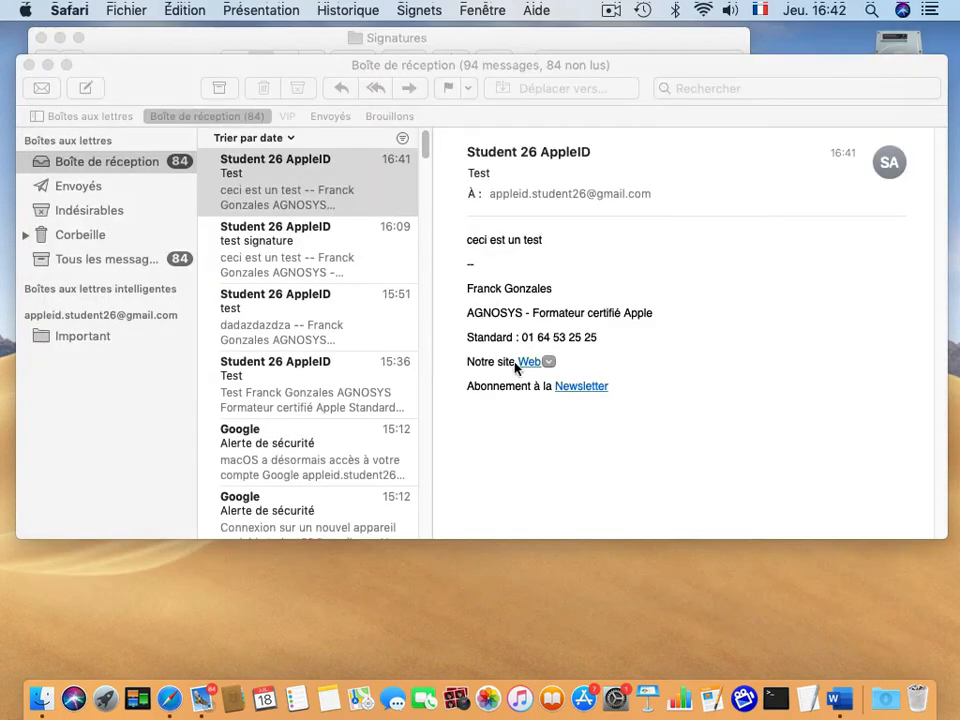
{"action": "left_click", "coordinate": [583, 388]}
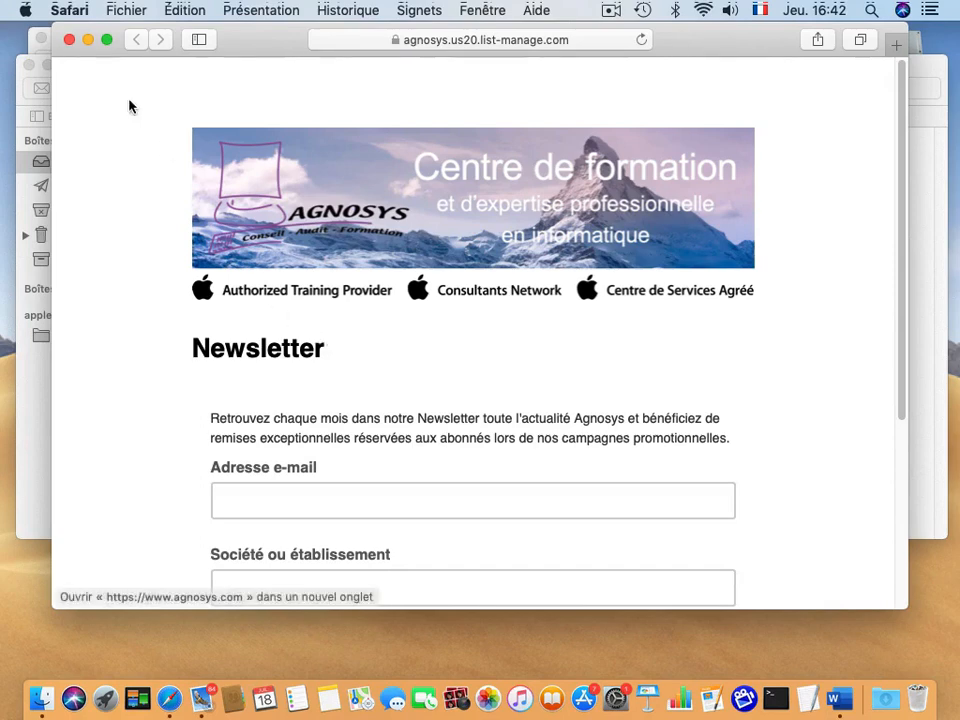
{"action": "left_click", "coordinate": [70, 40]}
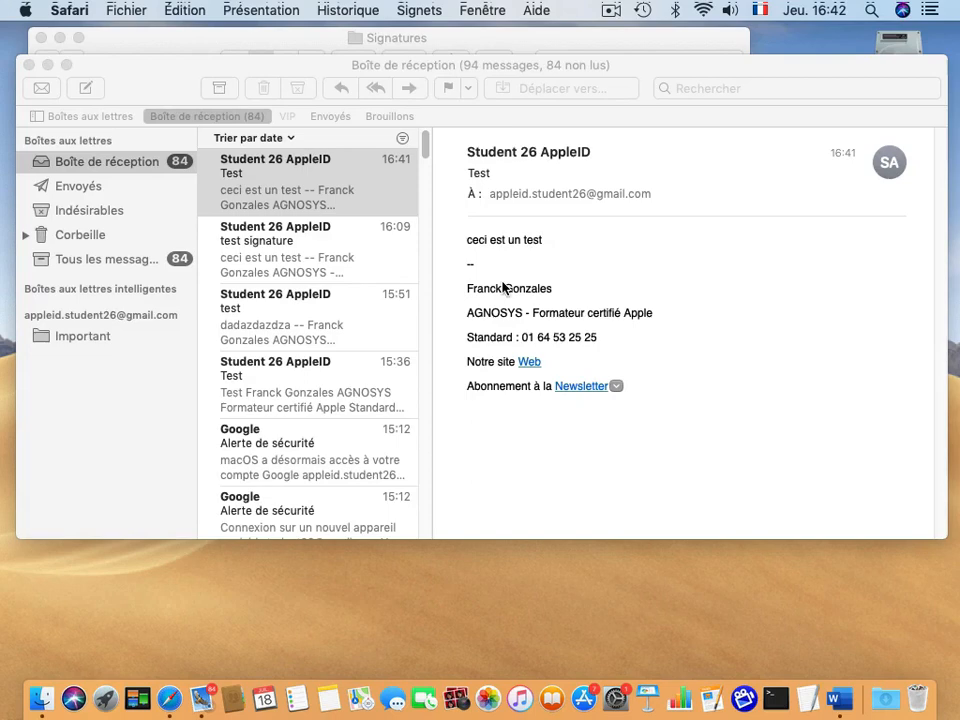
{"action": "left_click", "coordinate": [547, 245]}
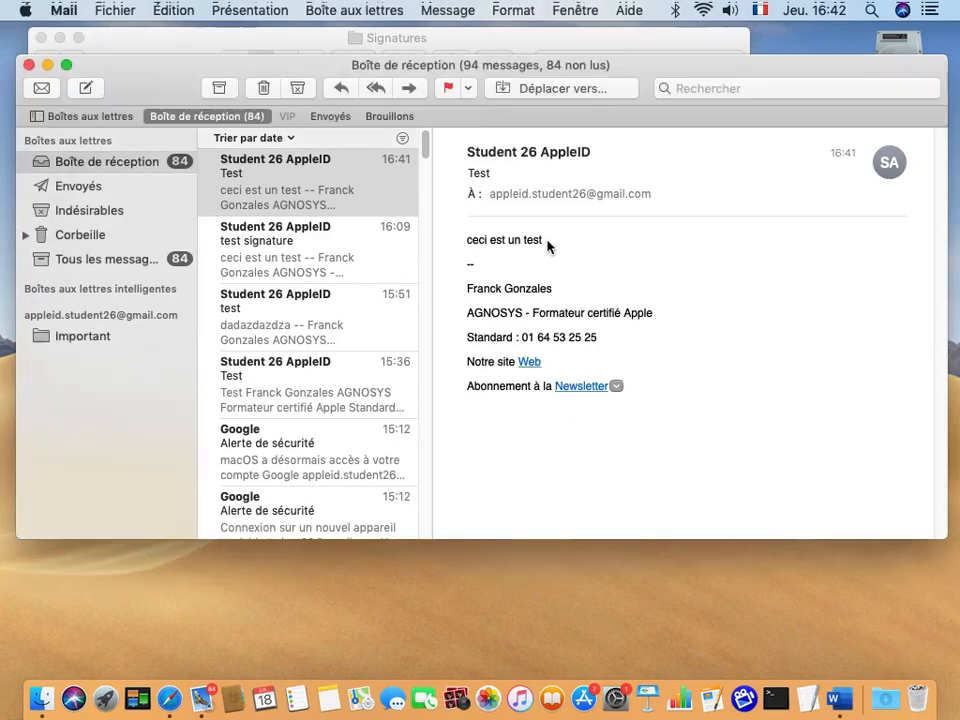
{"action": "left_click", "coordinate": [52, 10]}
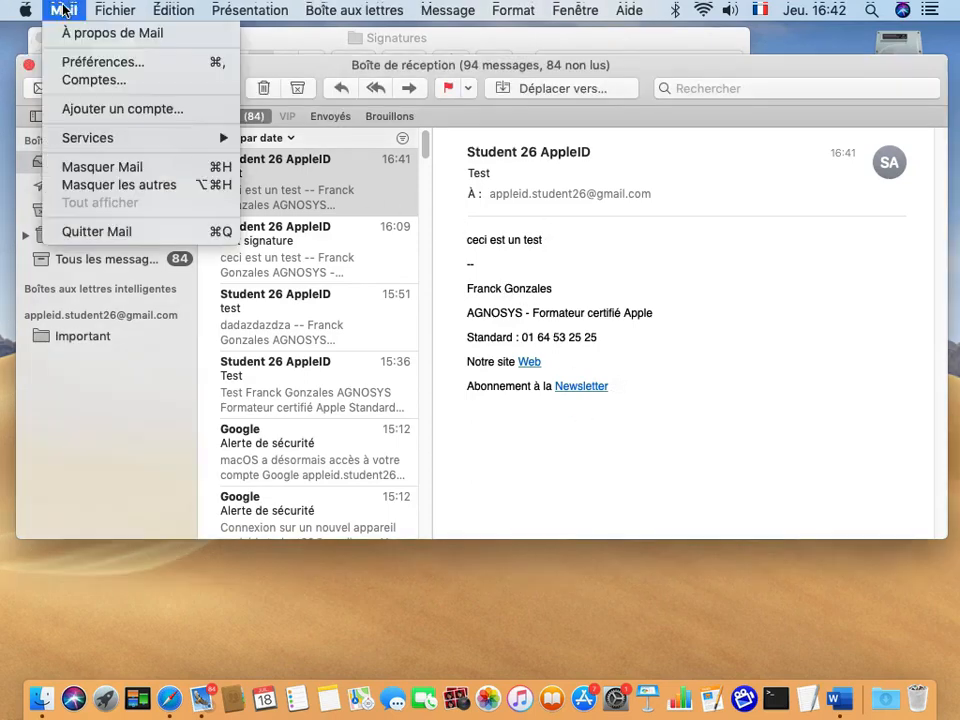
Set the mail account's Choisir la signature to Signature n°1.
{"action": "left_click", "coordinate": [67, 63]}
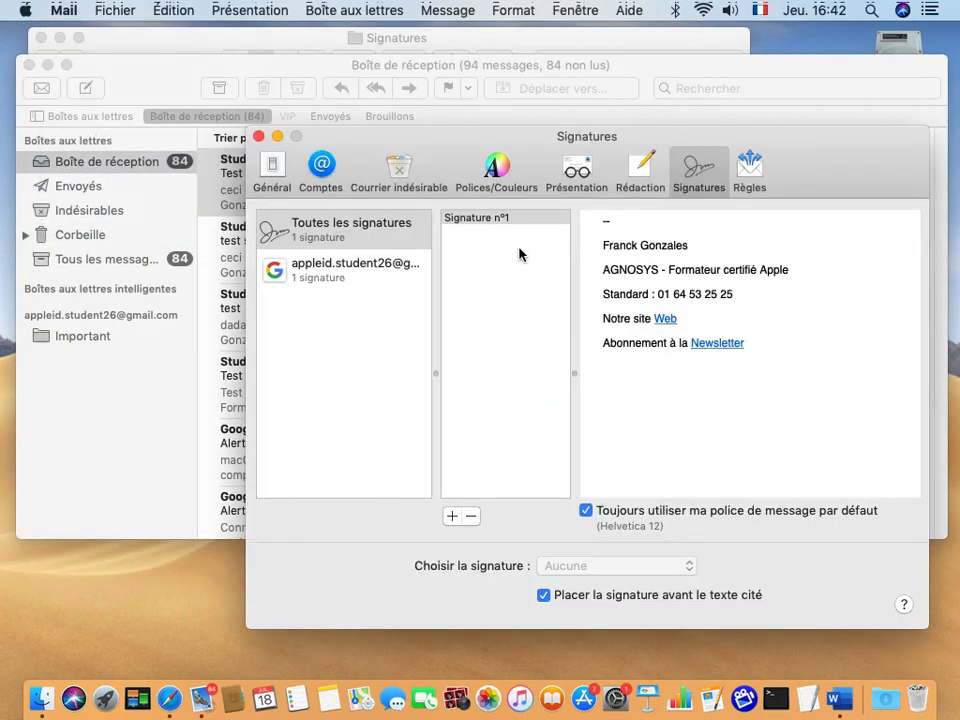
{"action": "left_click", "coordinate": [469, 220]}
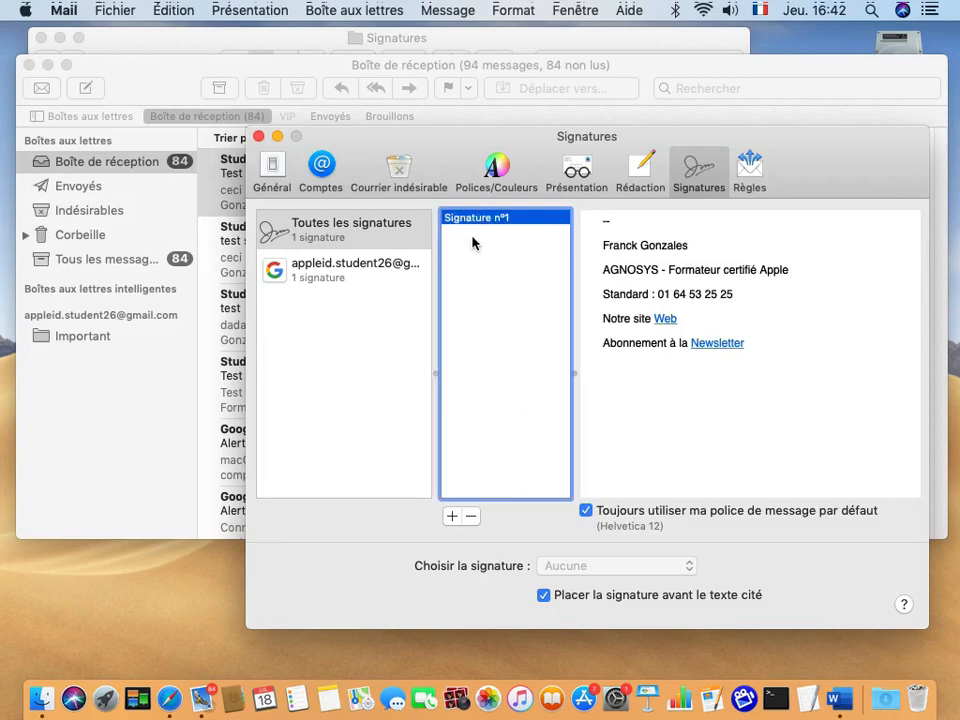
{"action": "mouse_move", "coordinate": [472, 222]}
{"action": "left_mouse_down"}
{"action": "mouse_move", "coordinate": [499, 244]}
{"action": "mouse_move", "coordinate": [501, 306]}
{"action": "mouse_move", "coordinate": [480, 274]}
{"action": "mouse_move", "coordinate": [361, 277]}
{"action": "left_mouse_up"}
{"action": "left_click", "coordinate": [314, 268]}
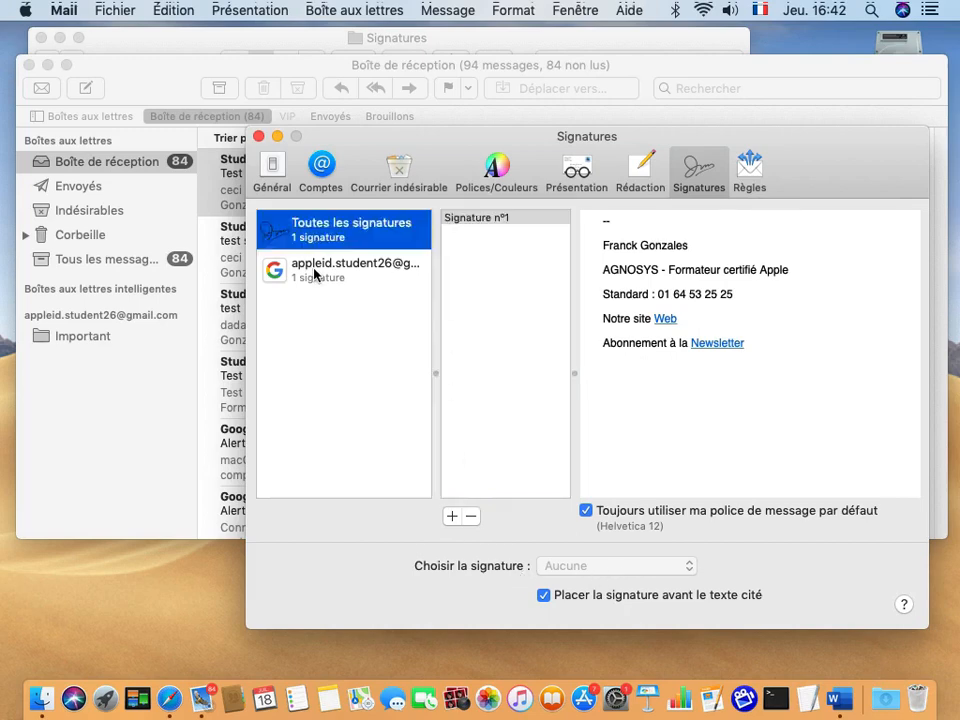
{"action": "left_click", "coordinate": [314, 270]}
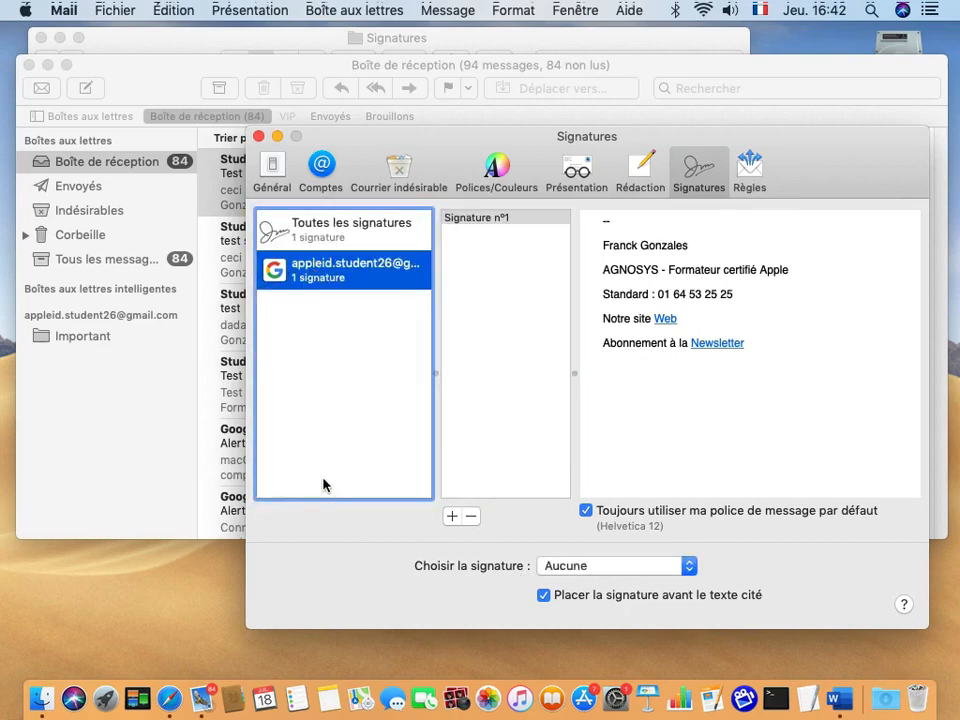
{"action": "left_click", "coordinate": [597, 570]}
{"action": "left_click", "coordinate": [582, 594]}
{"action": "left_click", "coordinate": [258, 136]}
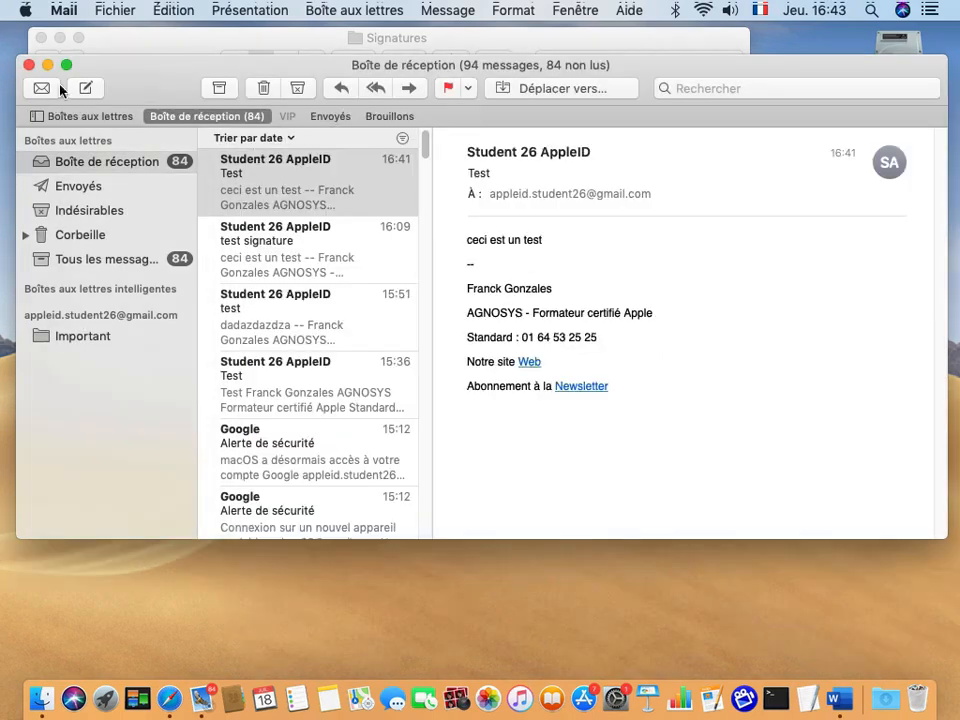
Check that a new message automatically includes Signature n°1, then discard it.
{"action": "left_click", "coordinate": [85, 89]}
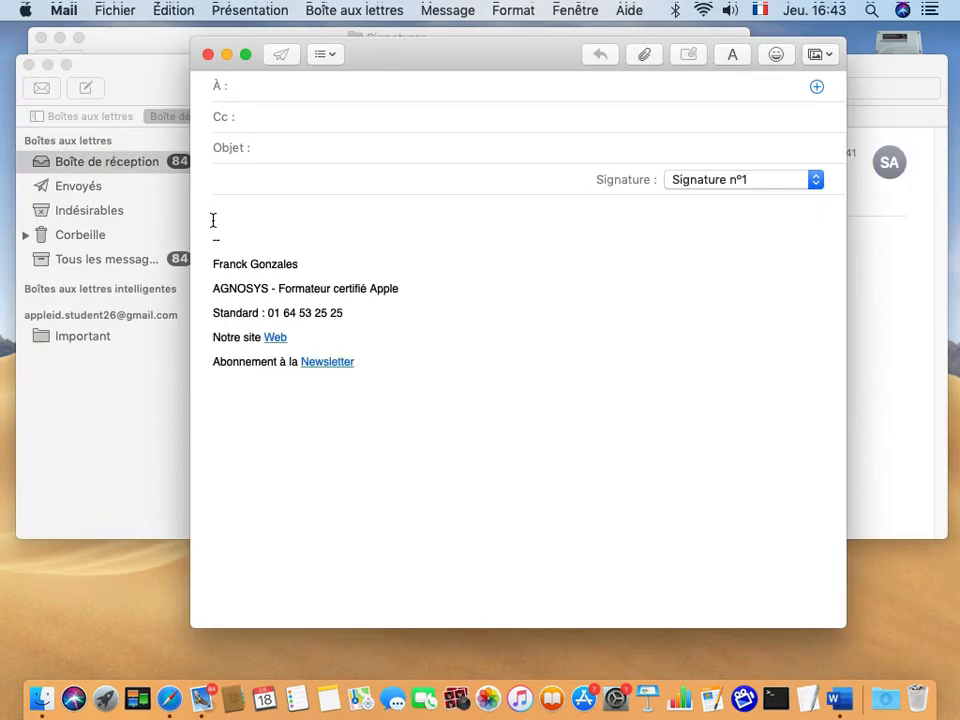
{"action": "left_click", "coordinate": [705, 178]}
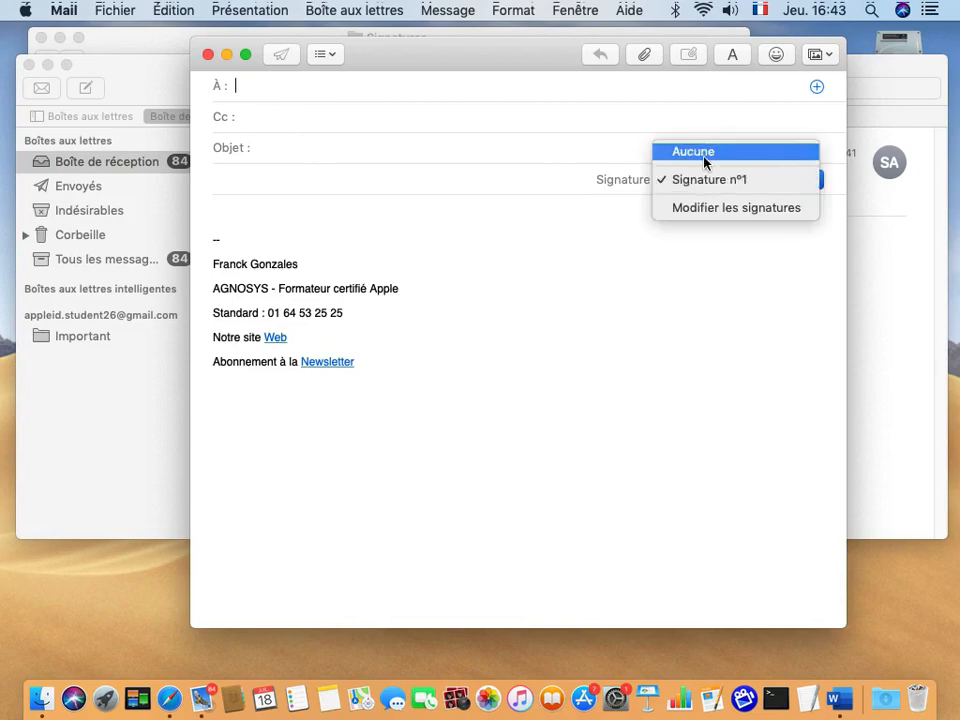
{"action": "left_click", "coordinate": [573, 273]}
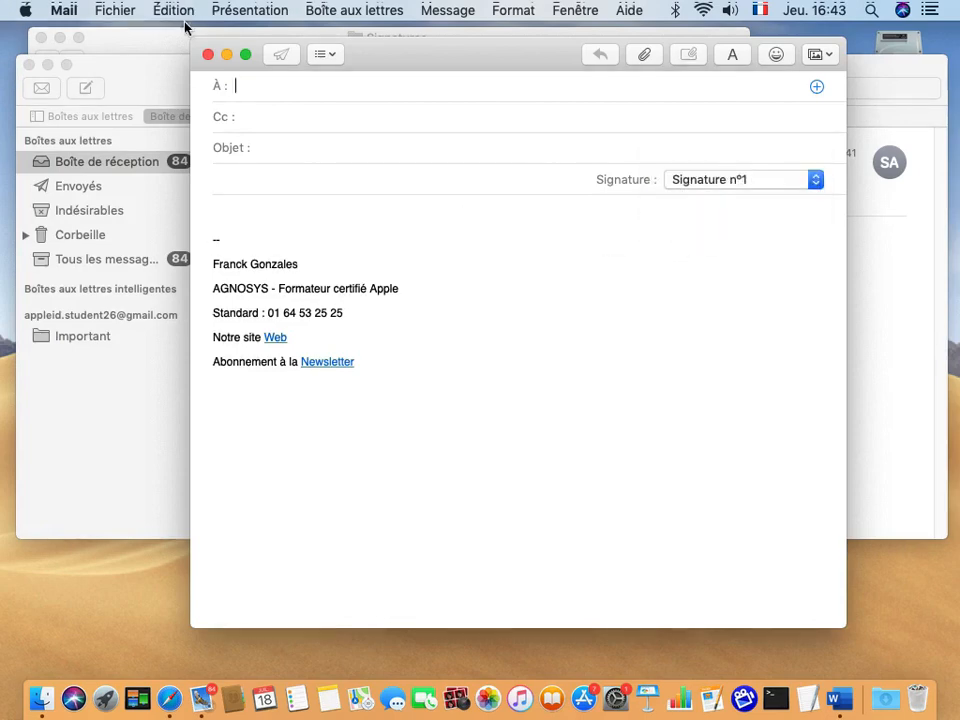
{"action": "left_click", "coordinate": [208, 54]}
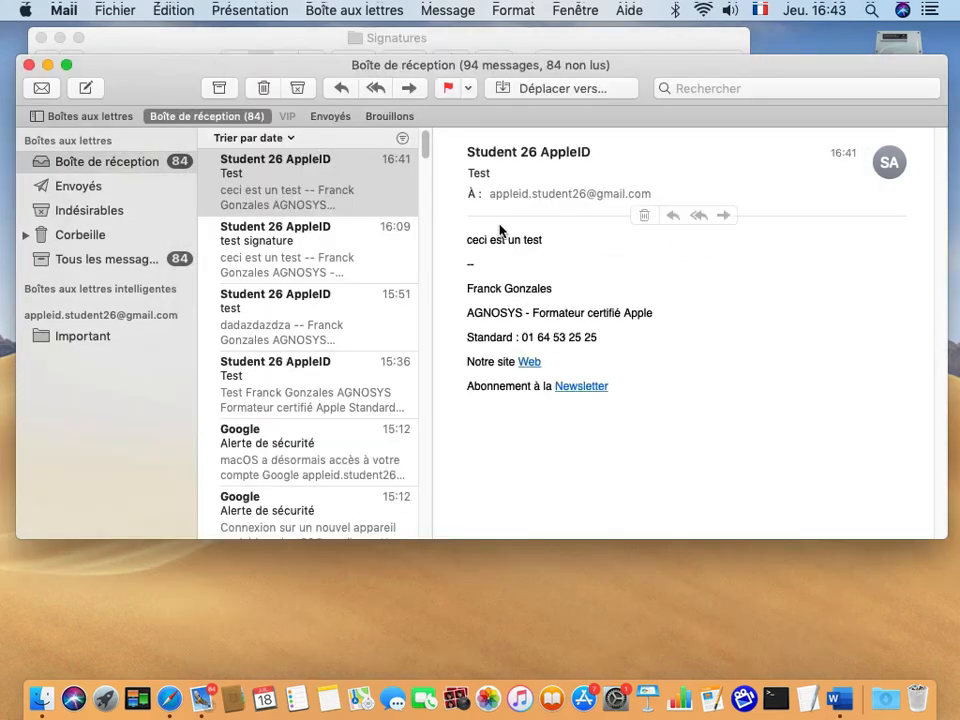